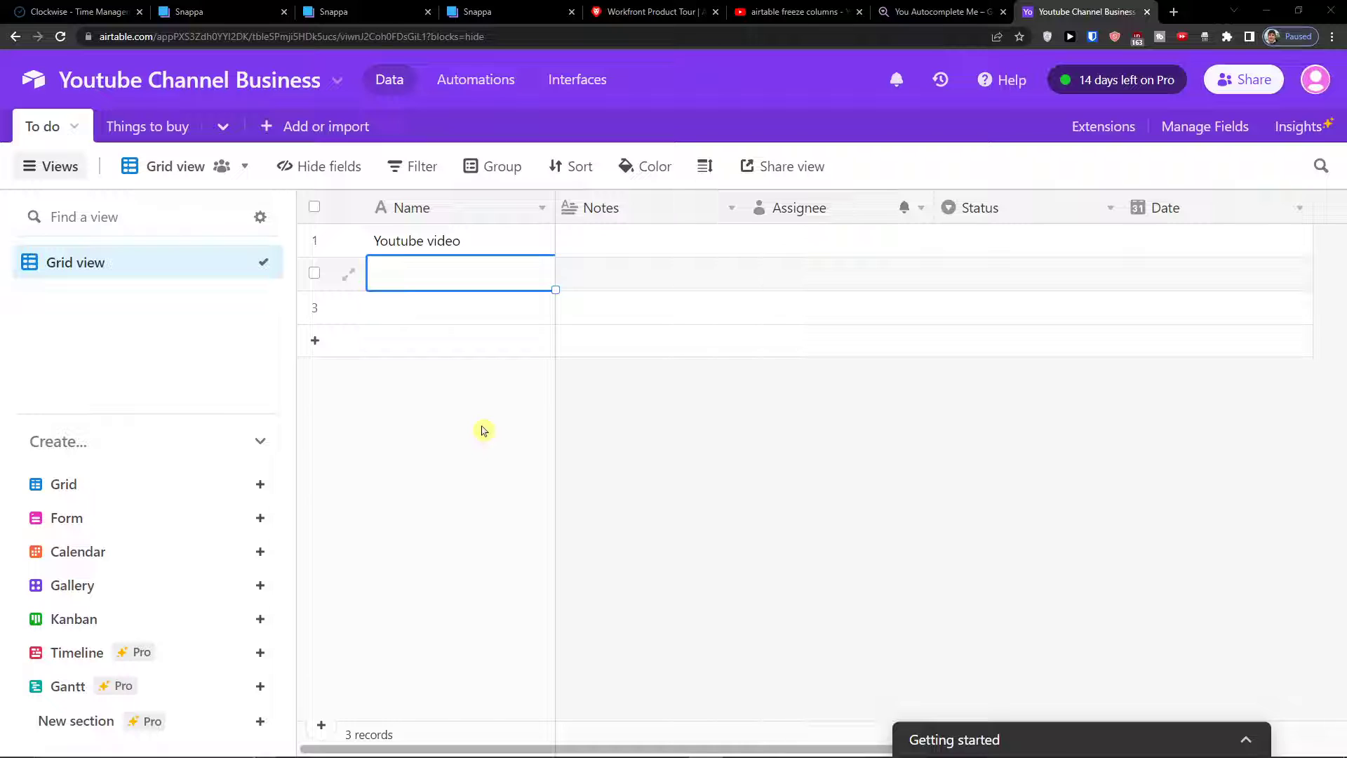
Step: Enter "Youtube Marketing Video" as the name of the second record in the To do table
double_click(423, 281)
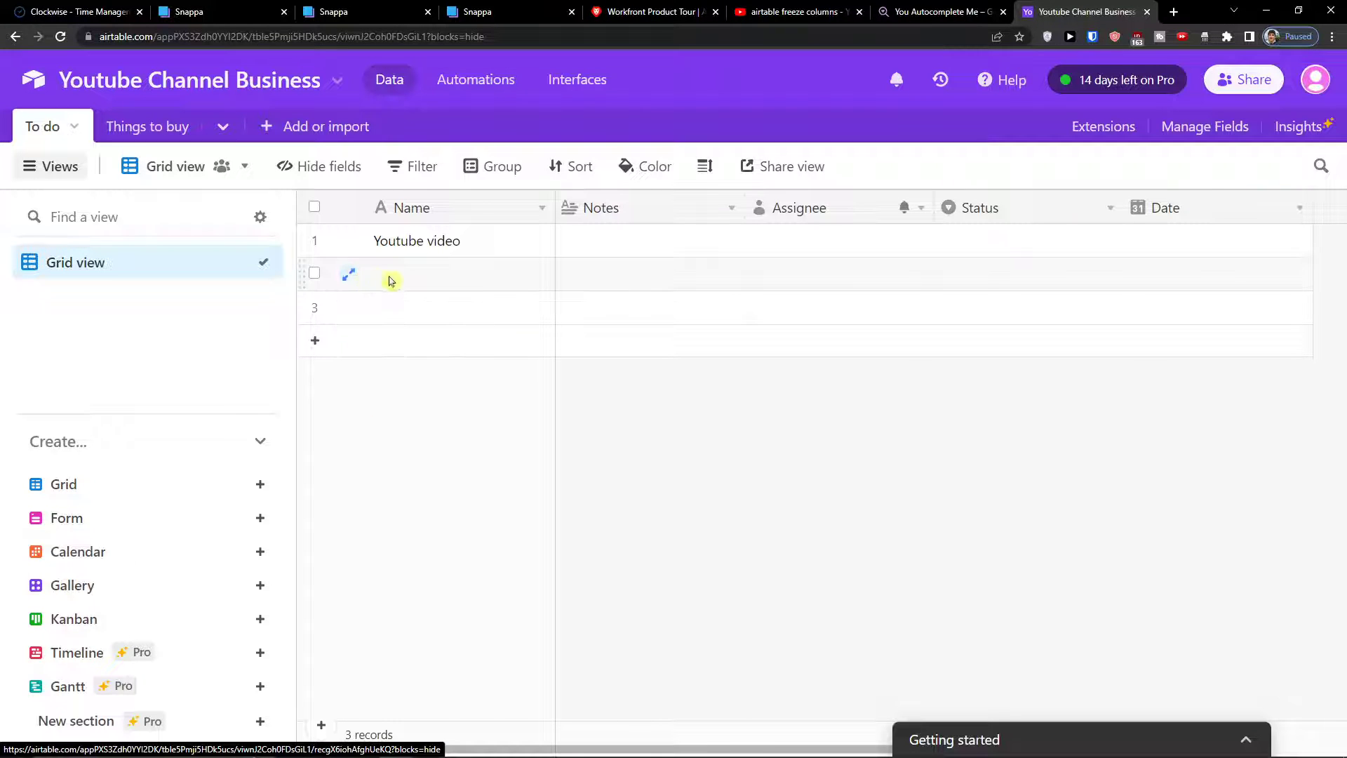
key(Escape)
double_click(396, 280)
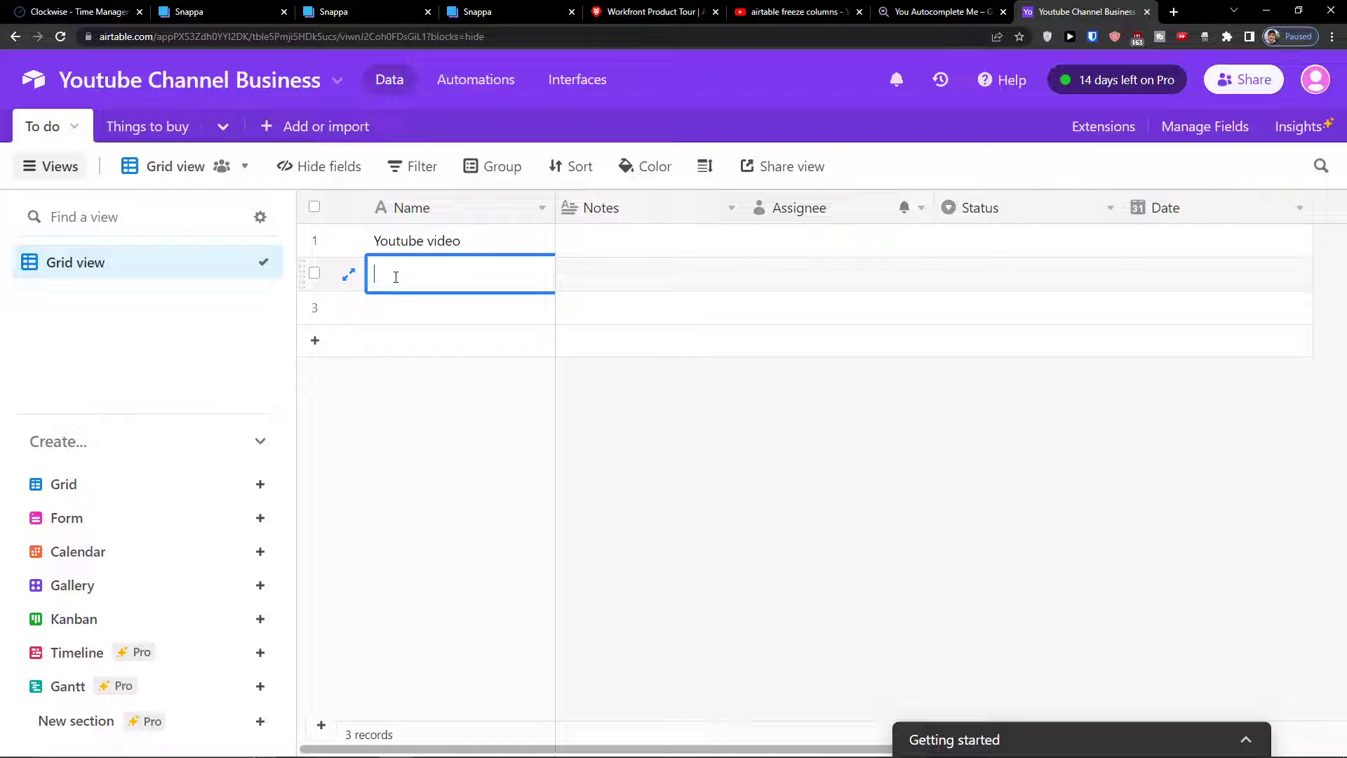
text(Youtube Marketing Video)
key(Return)
click(442, 472)
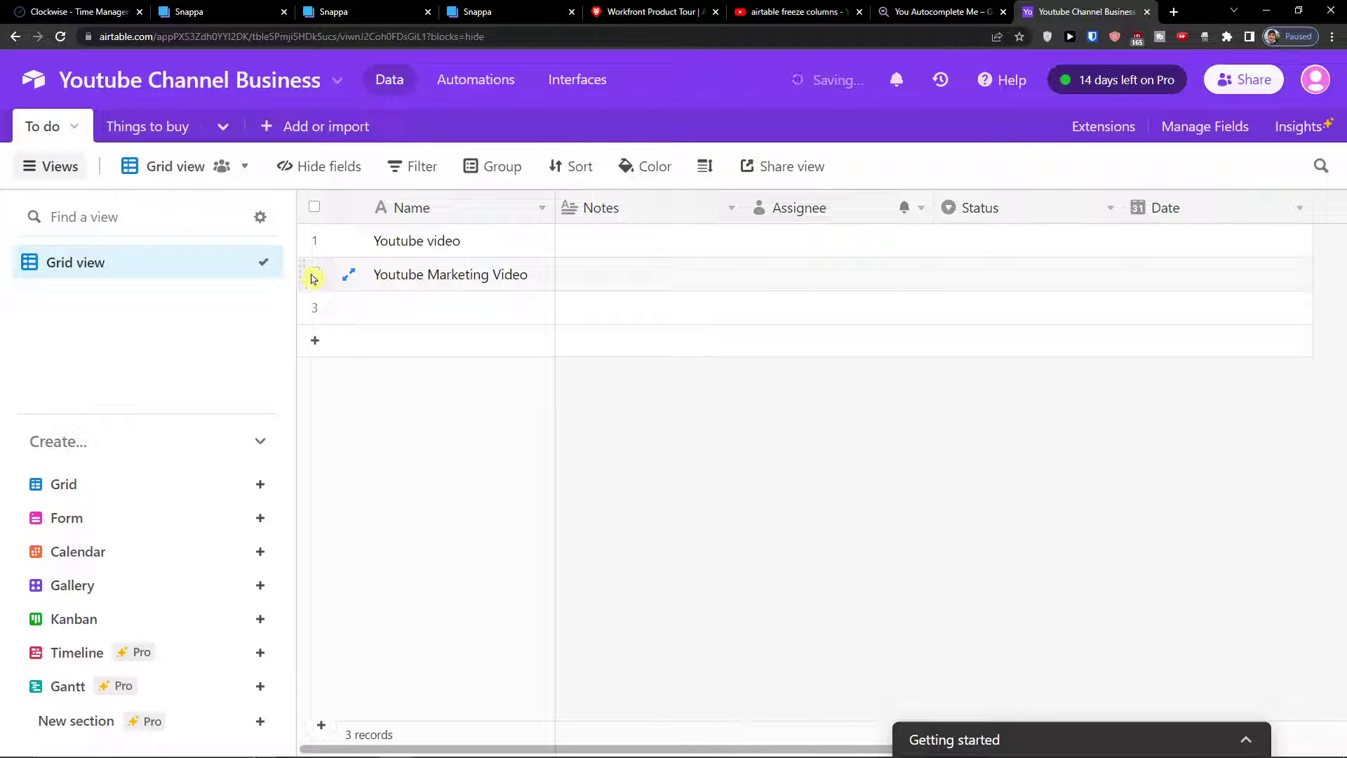
Step: Expand the Youtube Marketing Video record to view its fields and activity, and close it again
click(315, 275)
click(315, 279)
click(315, 279)
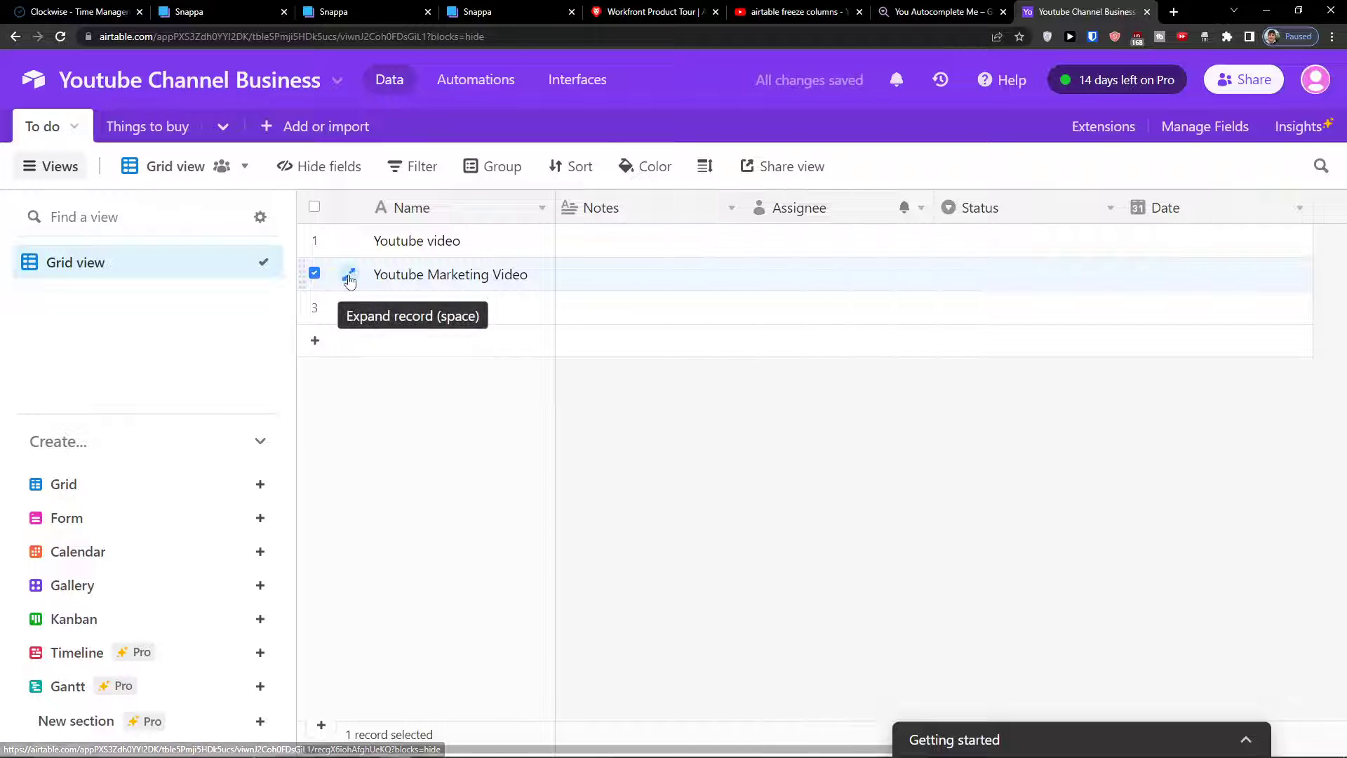
click(383, 281)
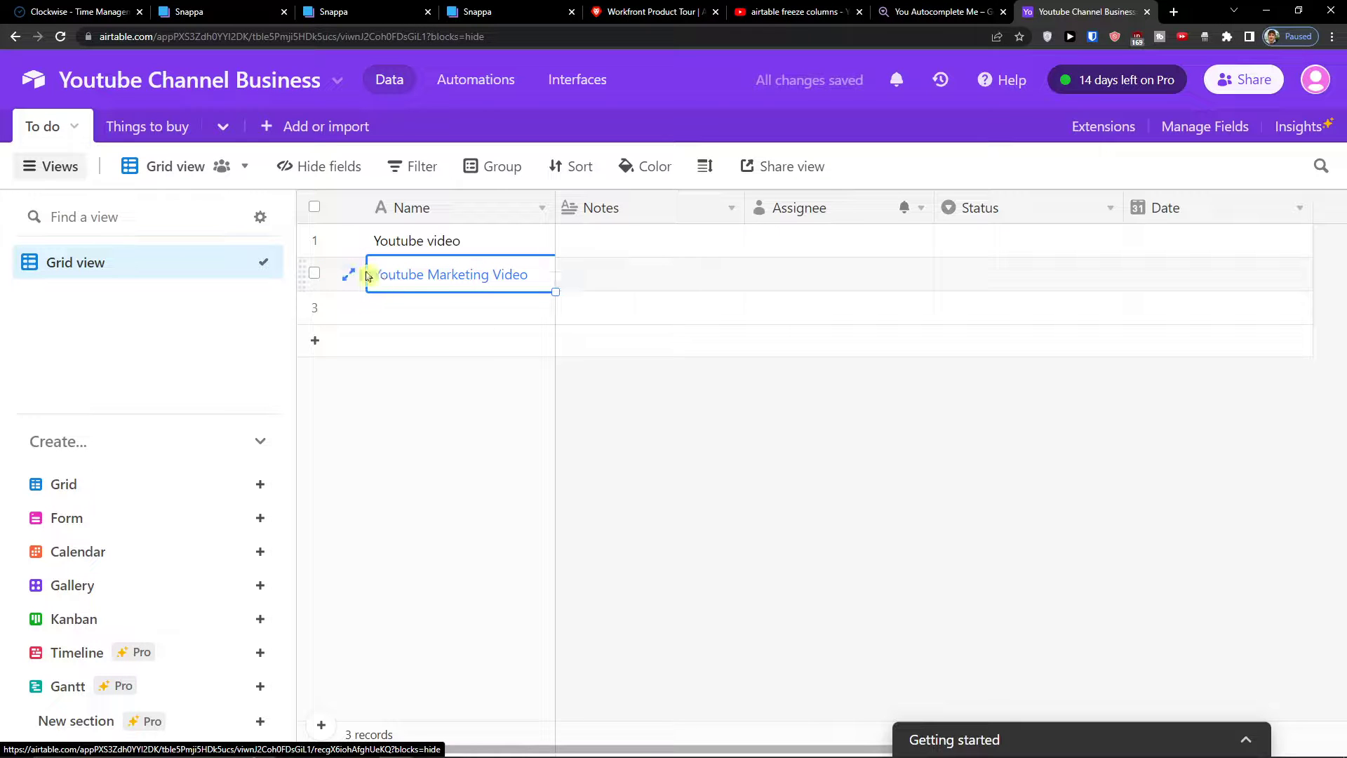
click(349, 273)
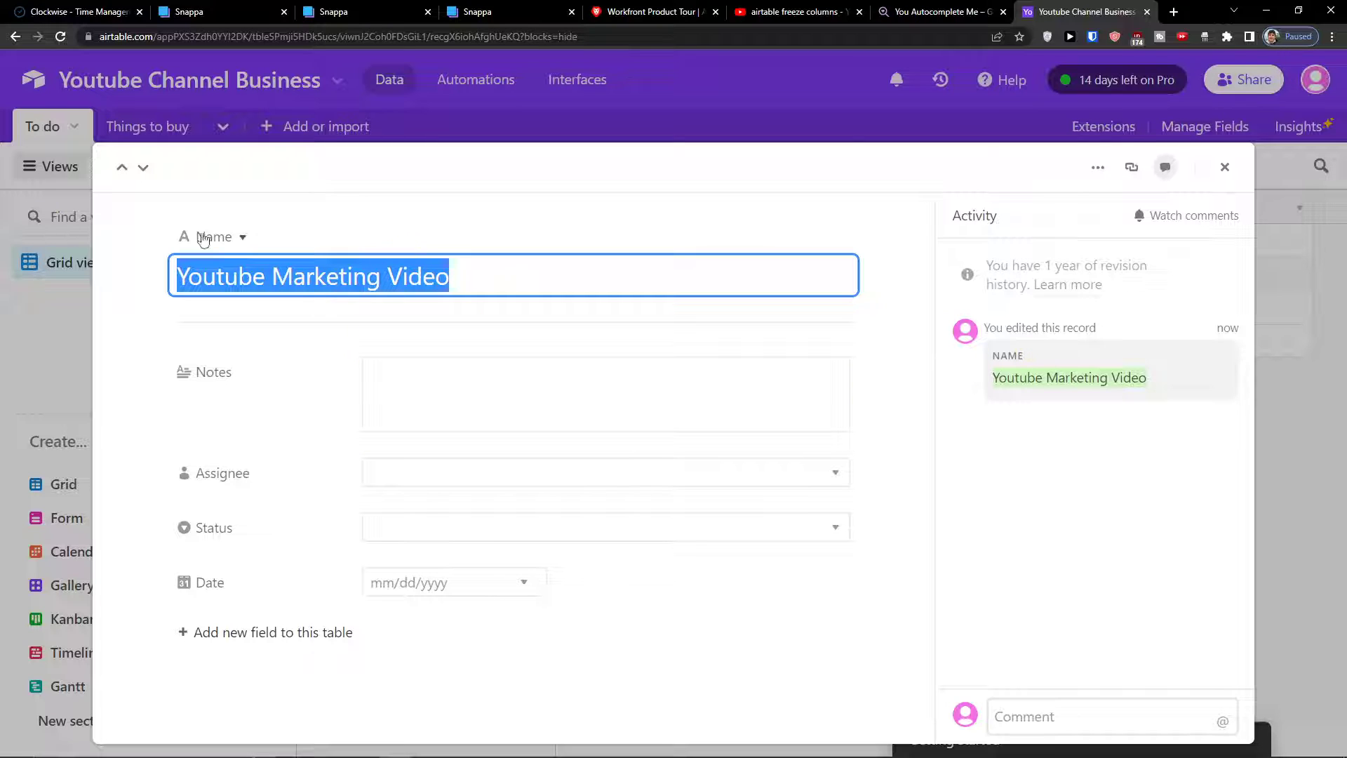
click(123, 169)
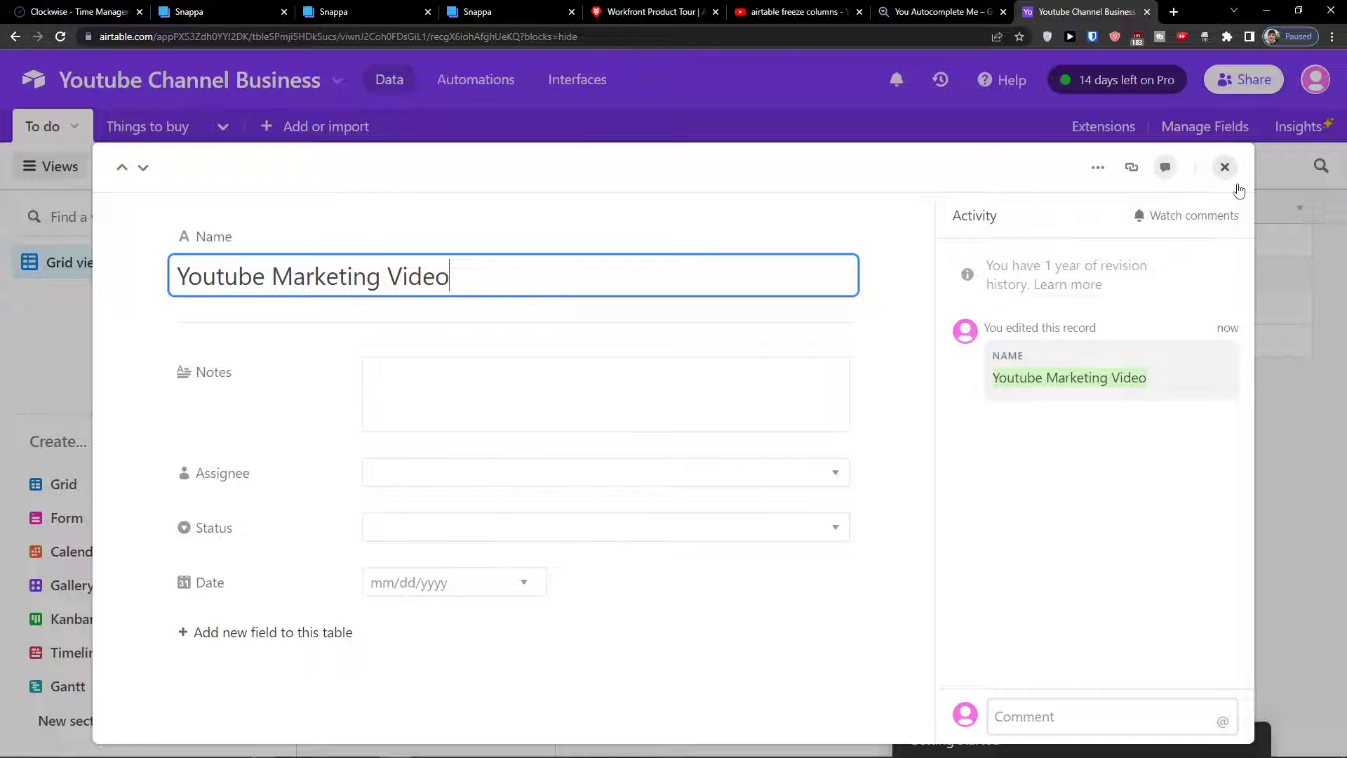
click(1224, 167)
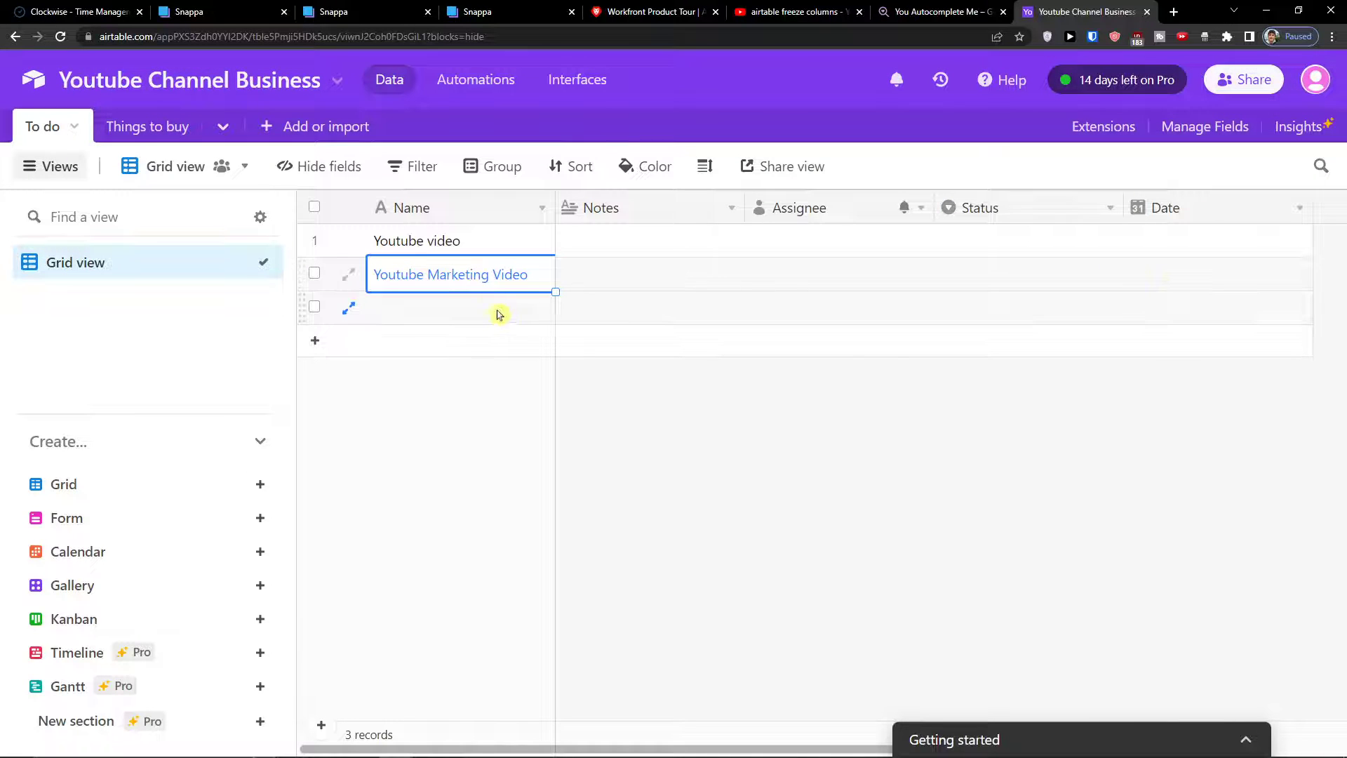
Step: Add a new field of type Email from the expanded Youtube Marketing Video record, and return to the grid
click(349, 274)
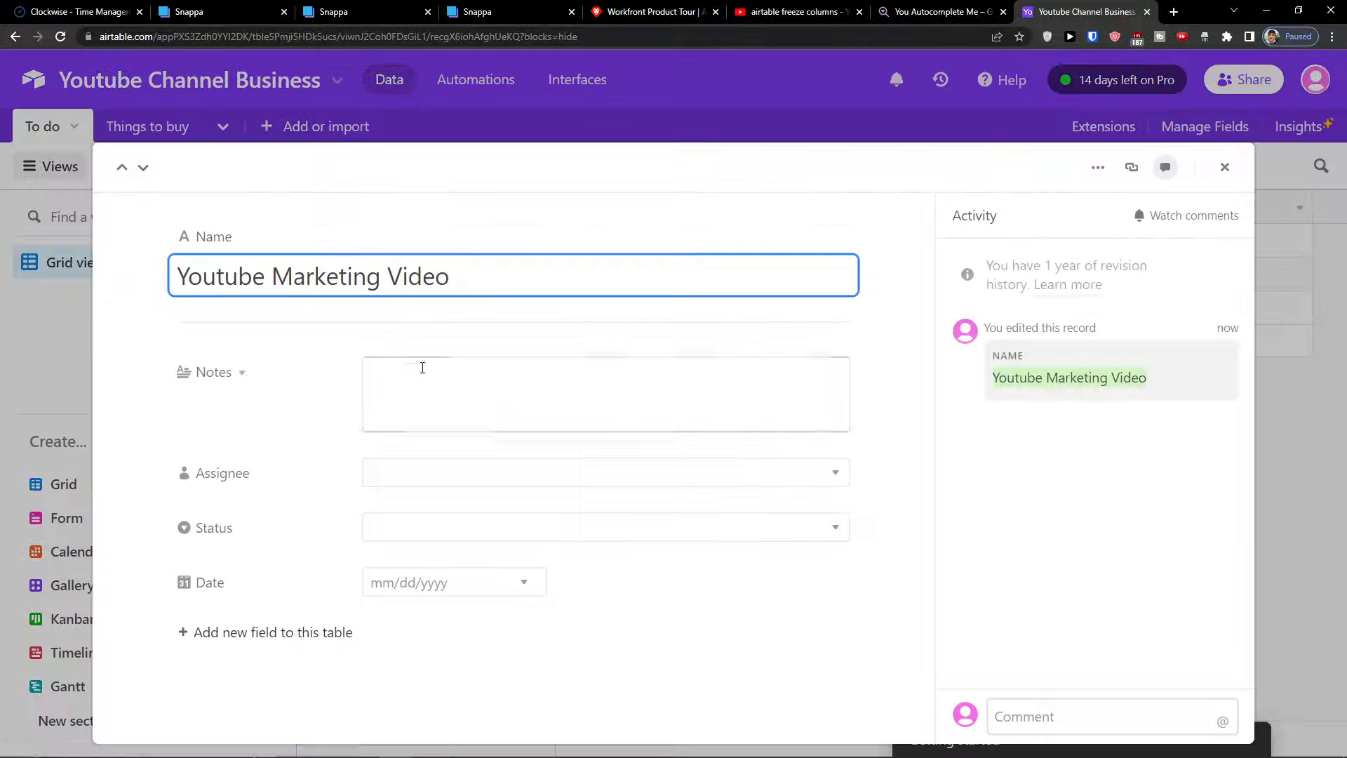
click(253, 640)
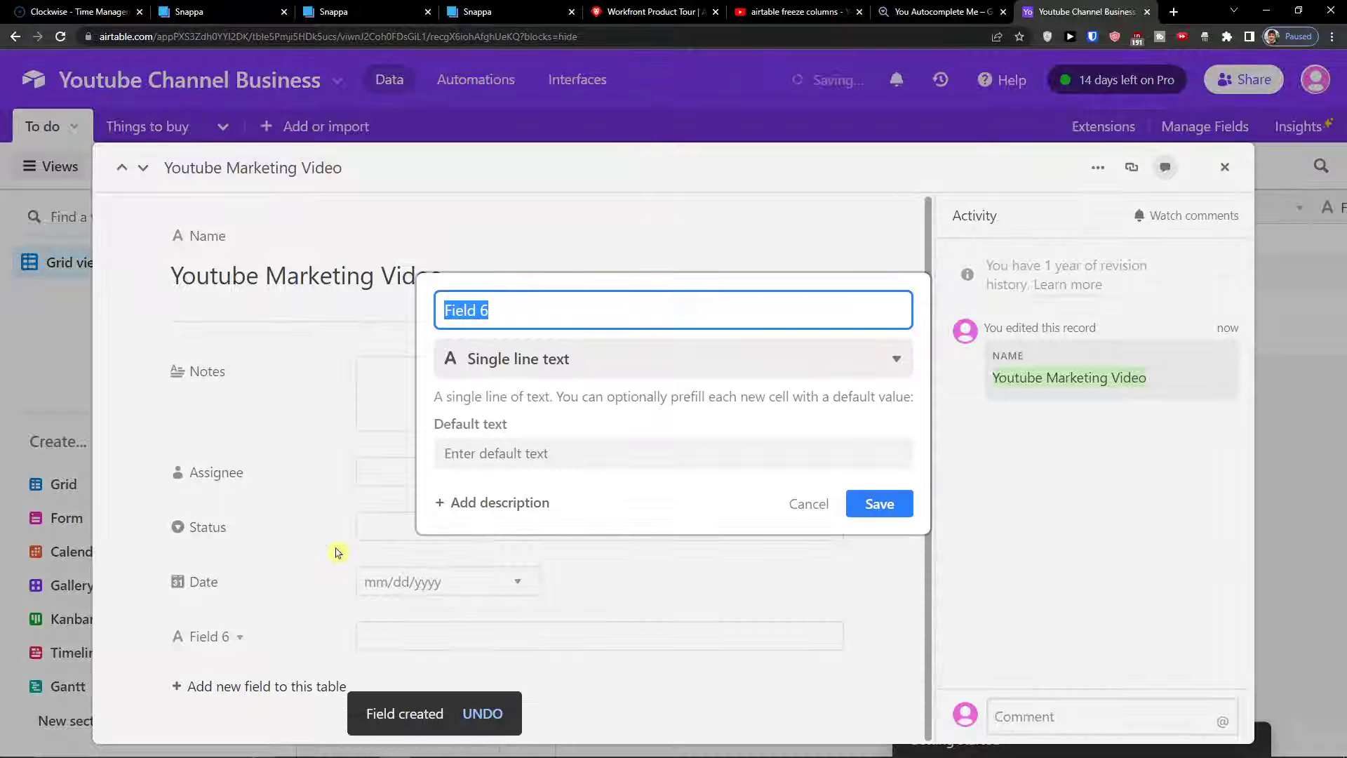
click(558, 360)
scroll(579, 400, down, 3)
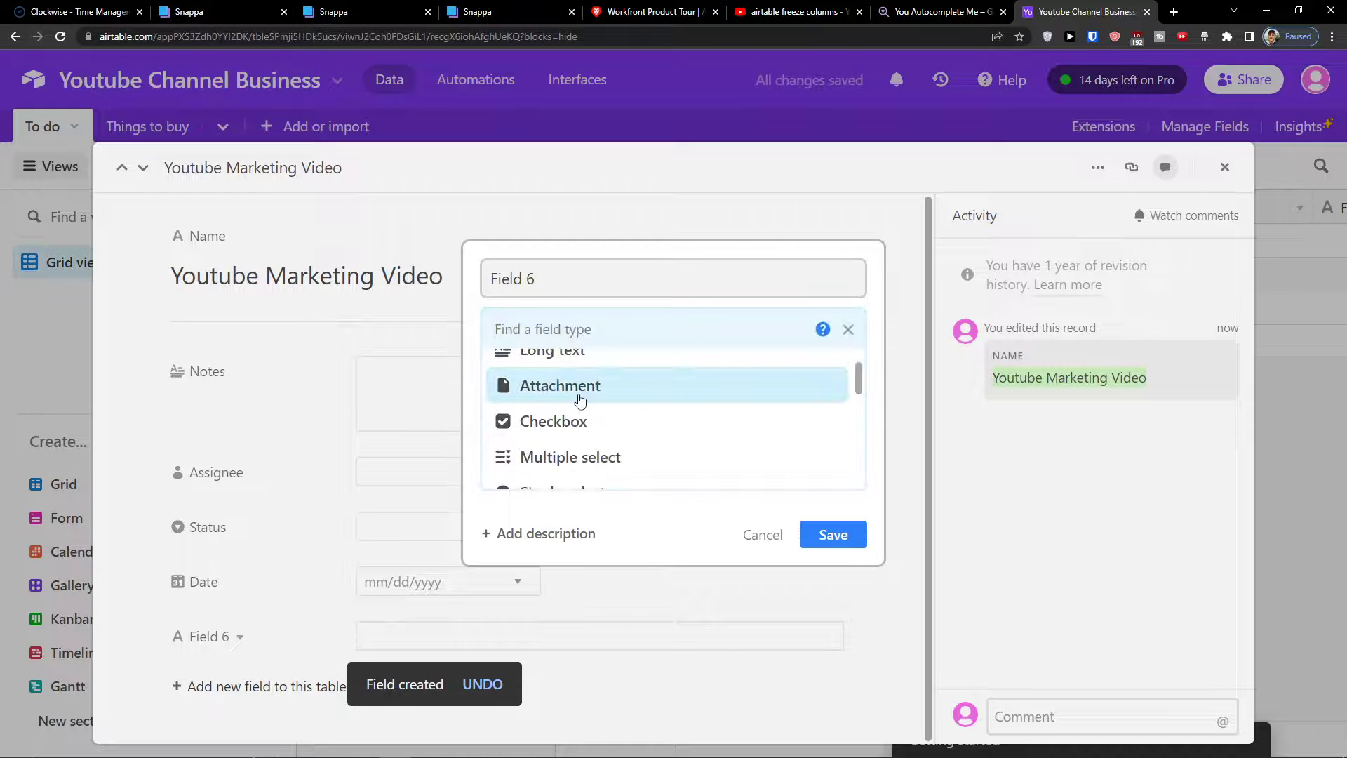
scroll(580, 400, down, 3)
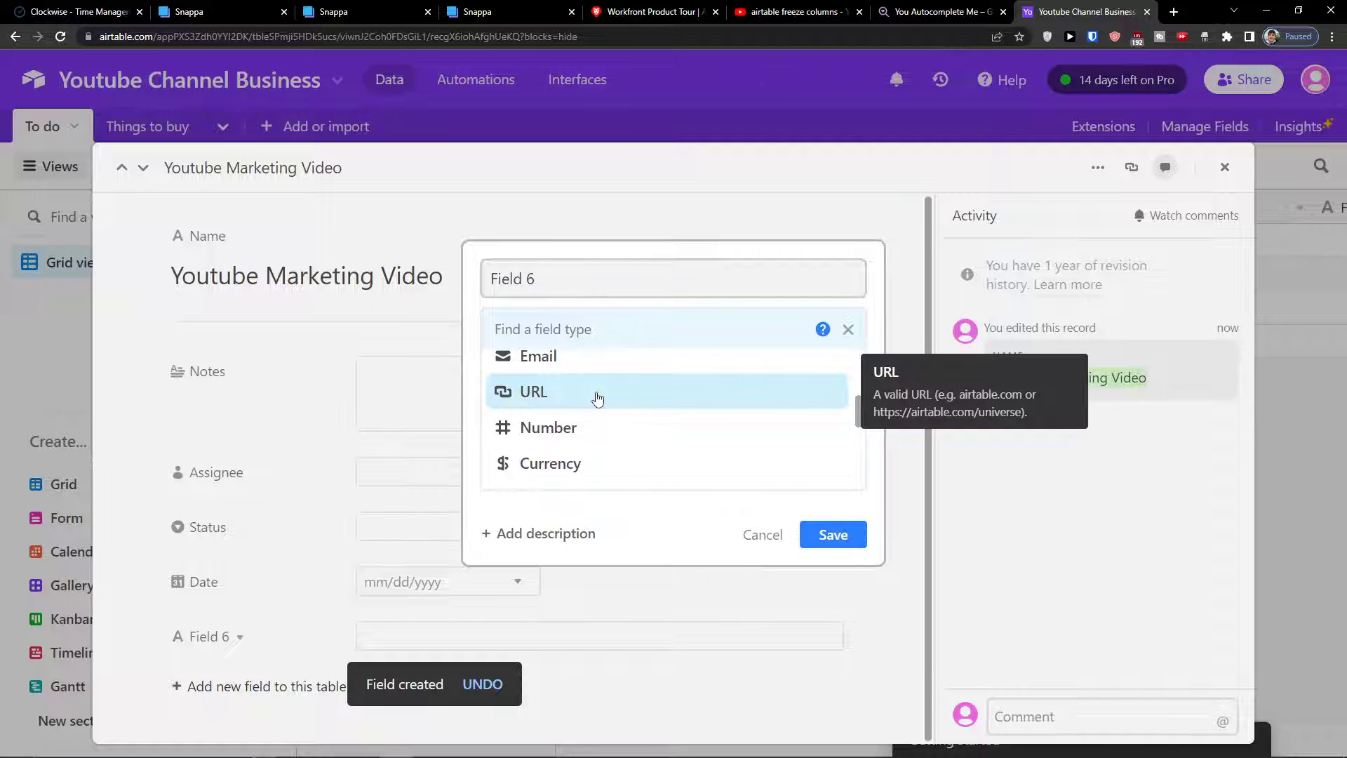
click(601, 366)
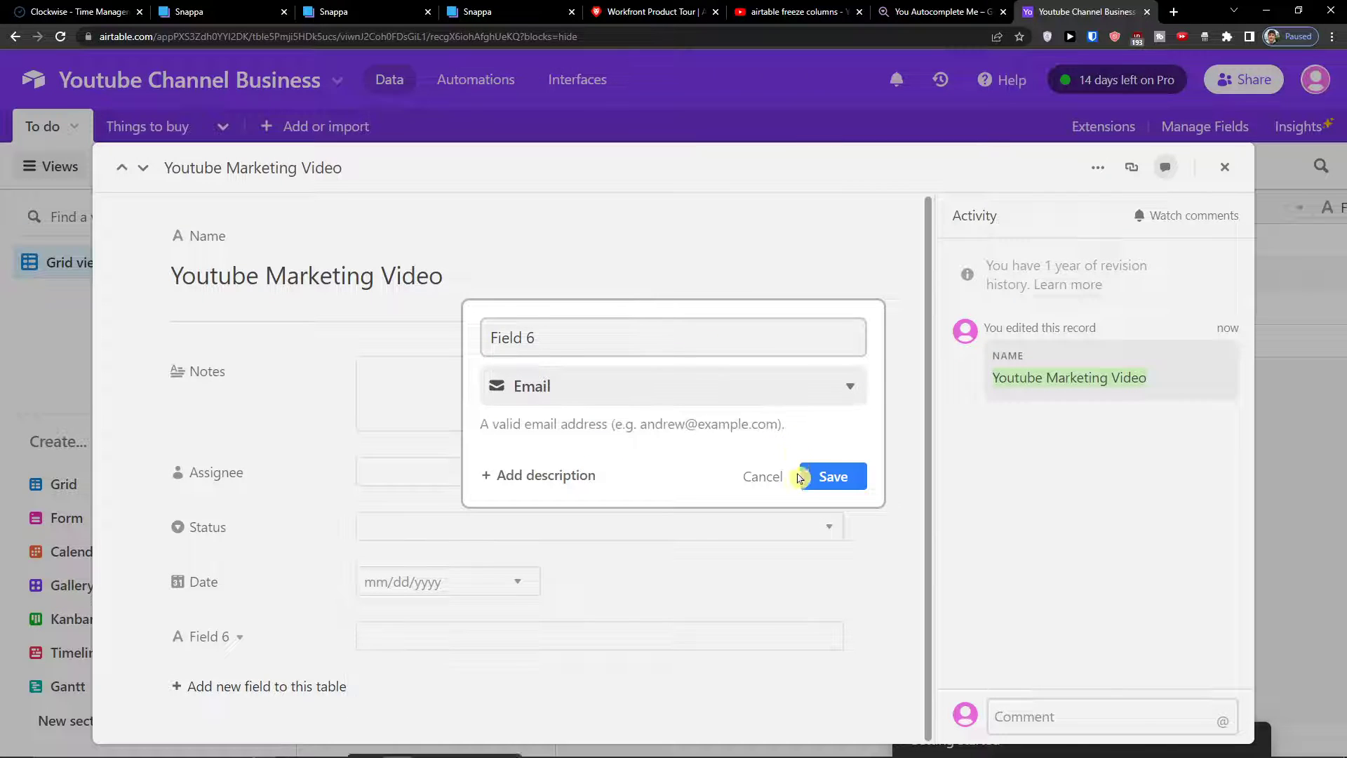
click(825, 477)
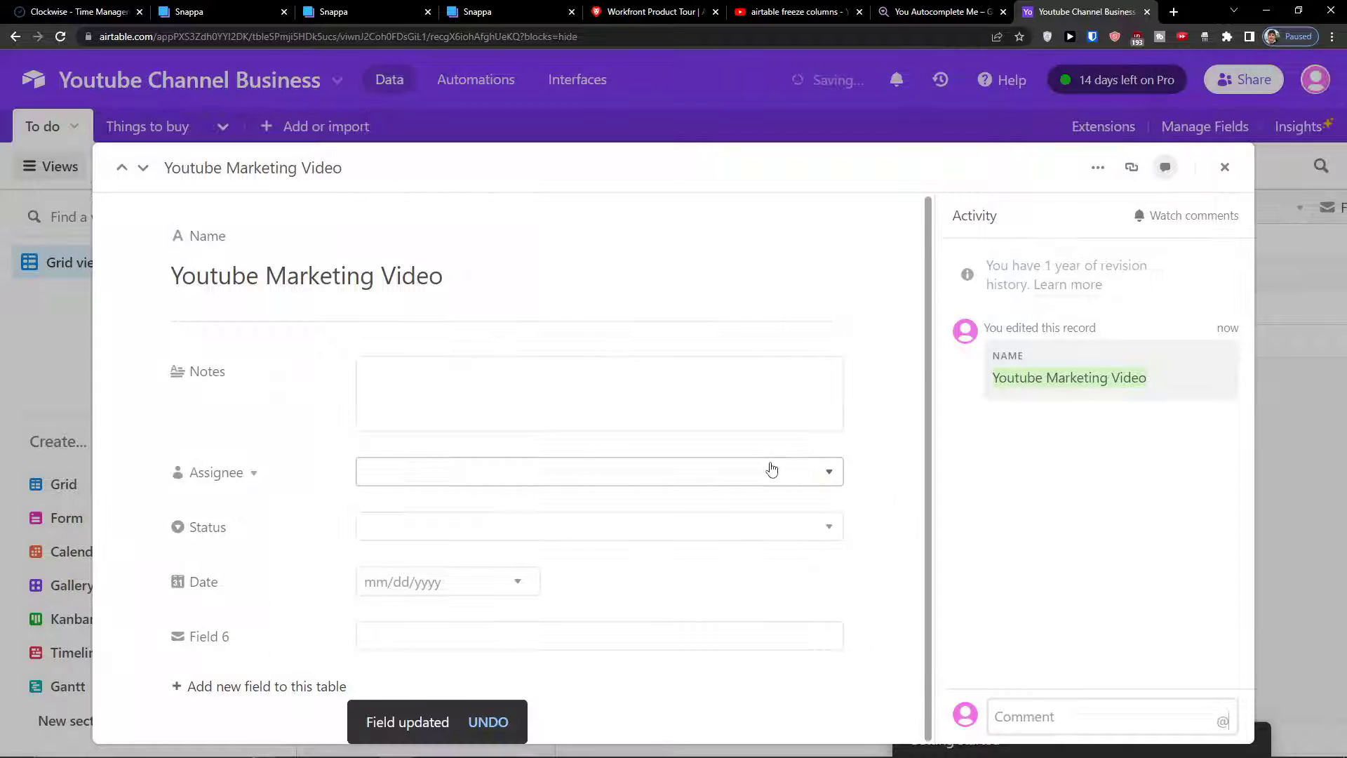
click(1224, 167)
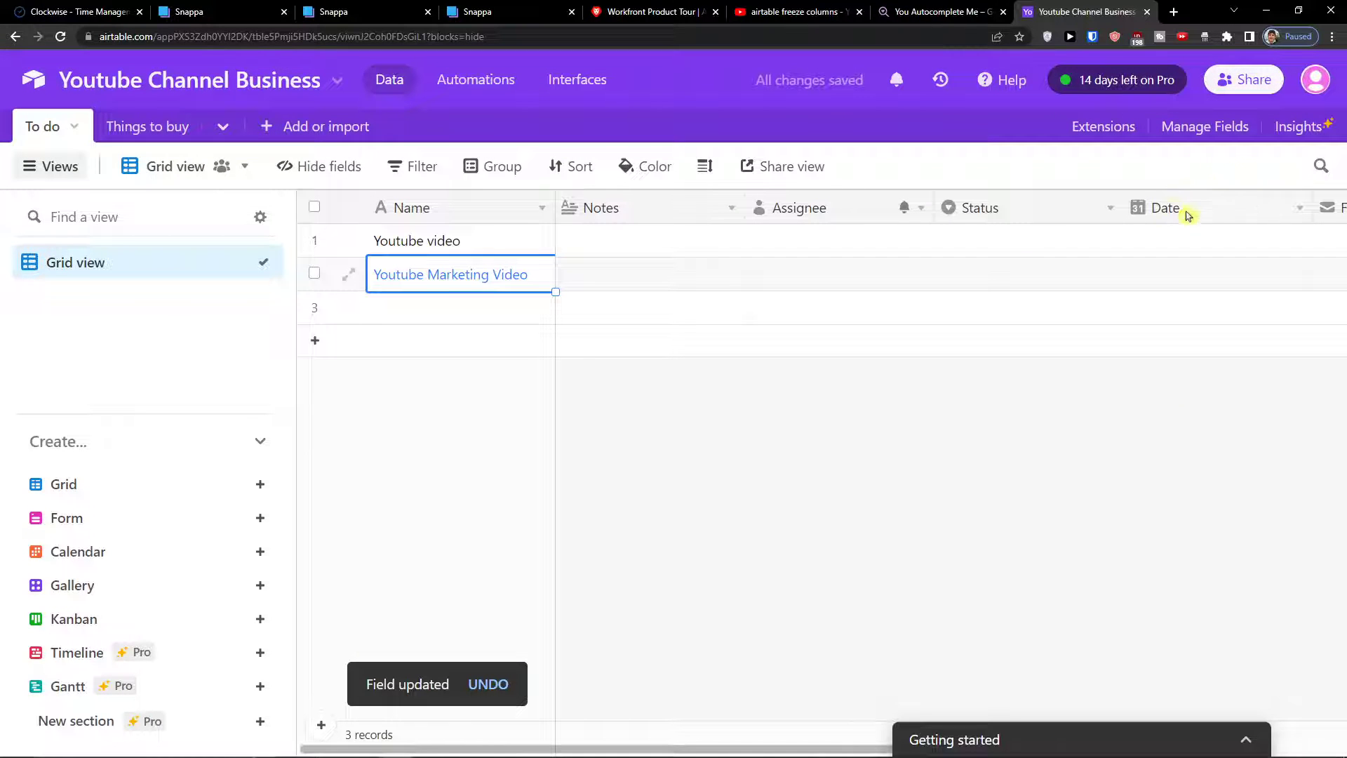
click(1229, 421)
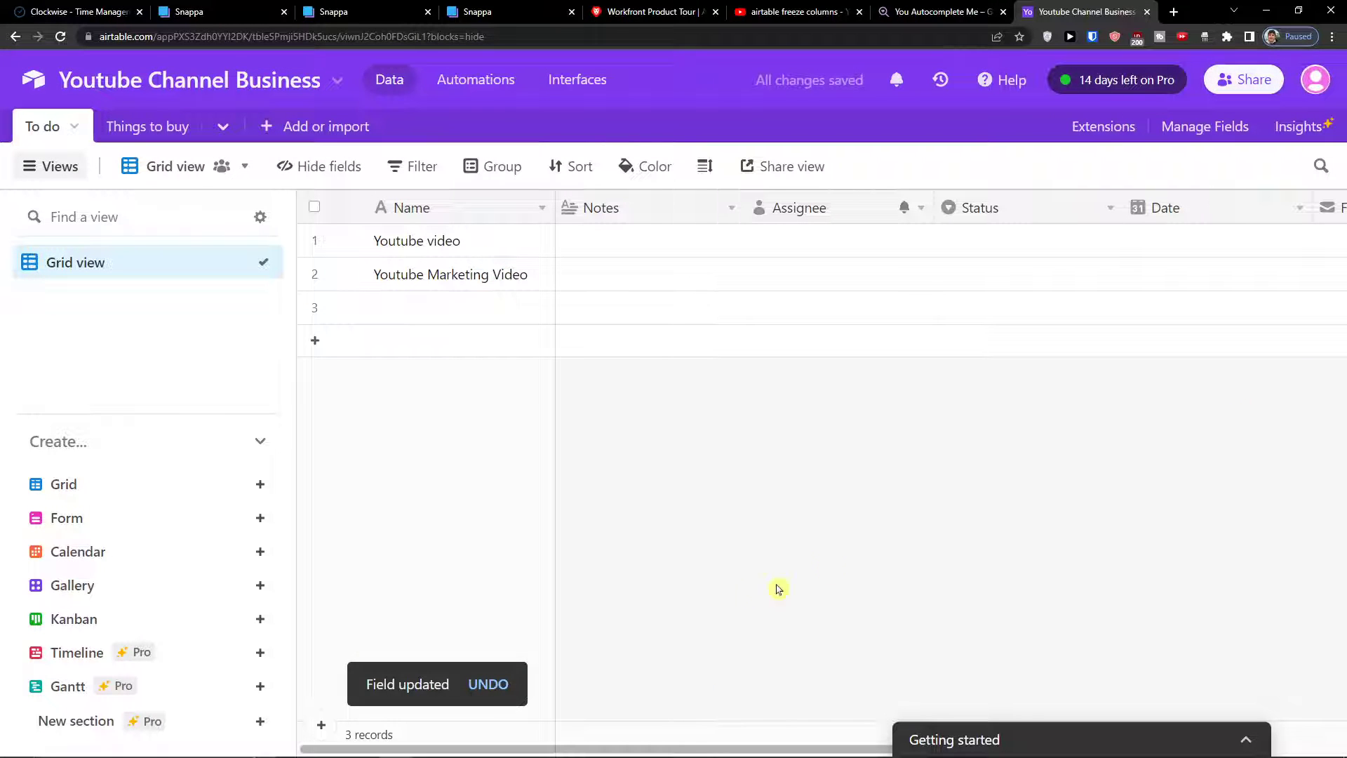
drag(698, 747, 535, 439)
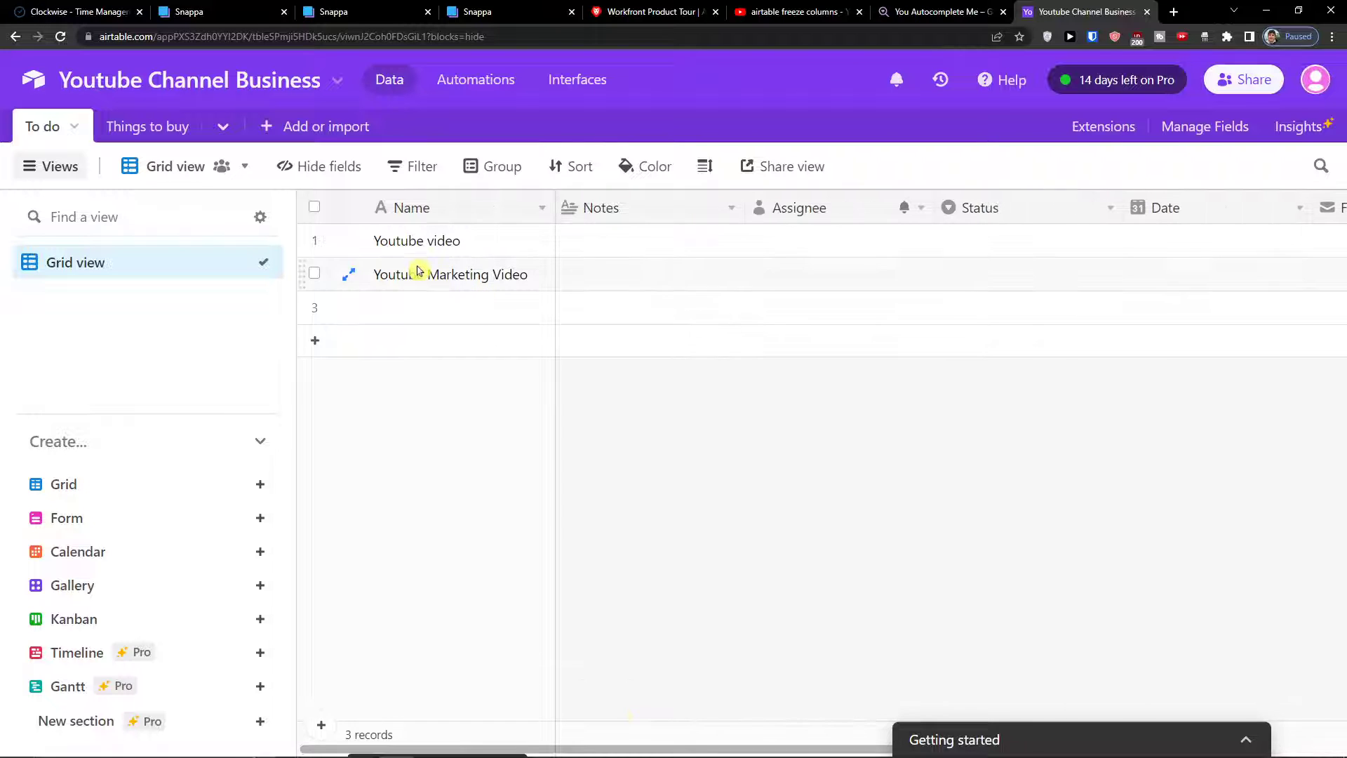
Step: Rename Field 6 to "Email" from the expanded Youtube Marketing Video record
click(348, 282)
click(220, 638)
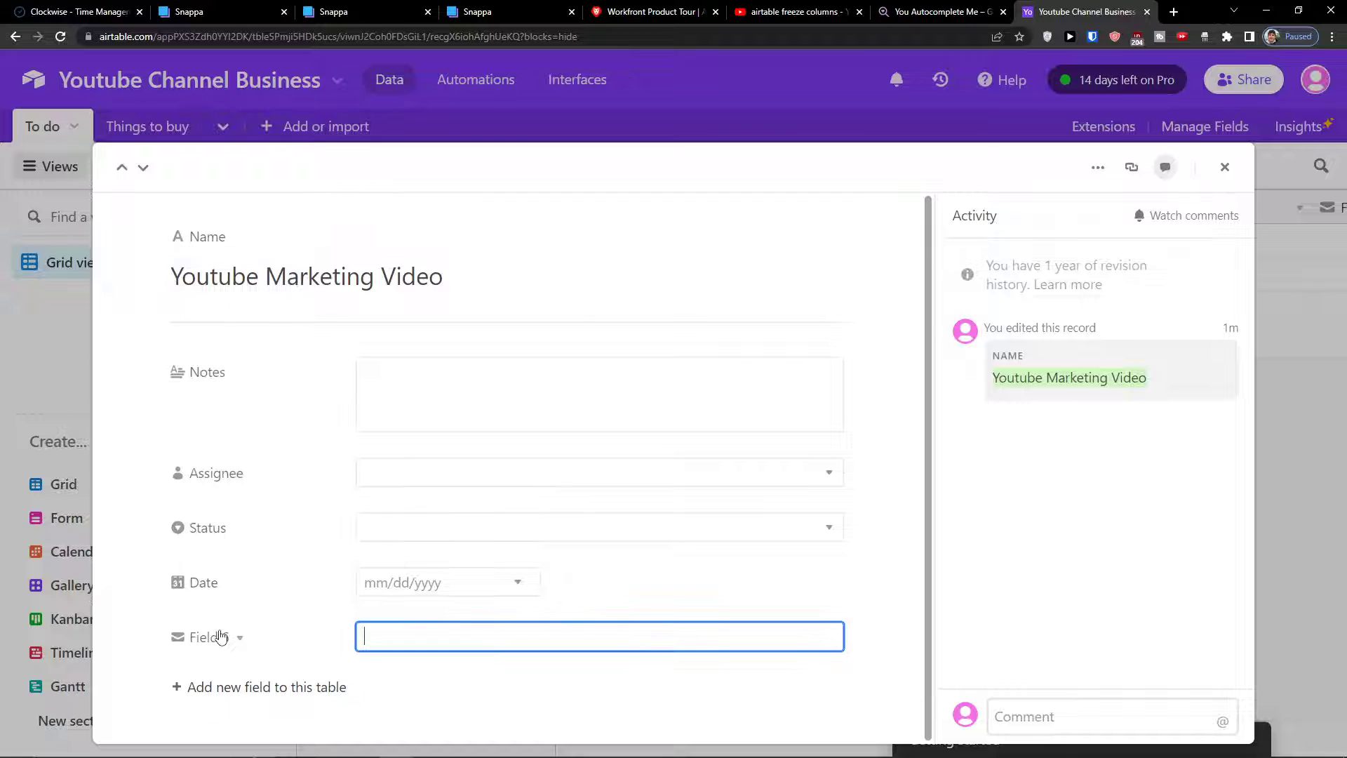
click(239, 637)
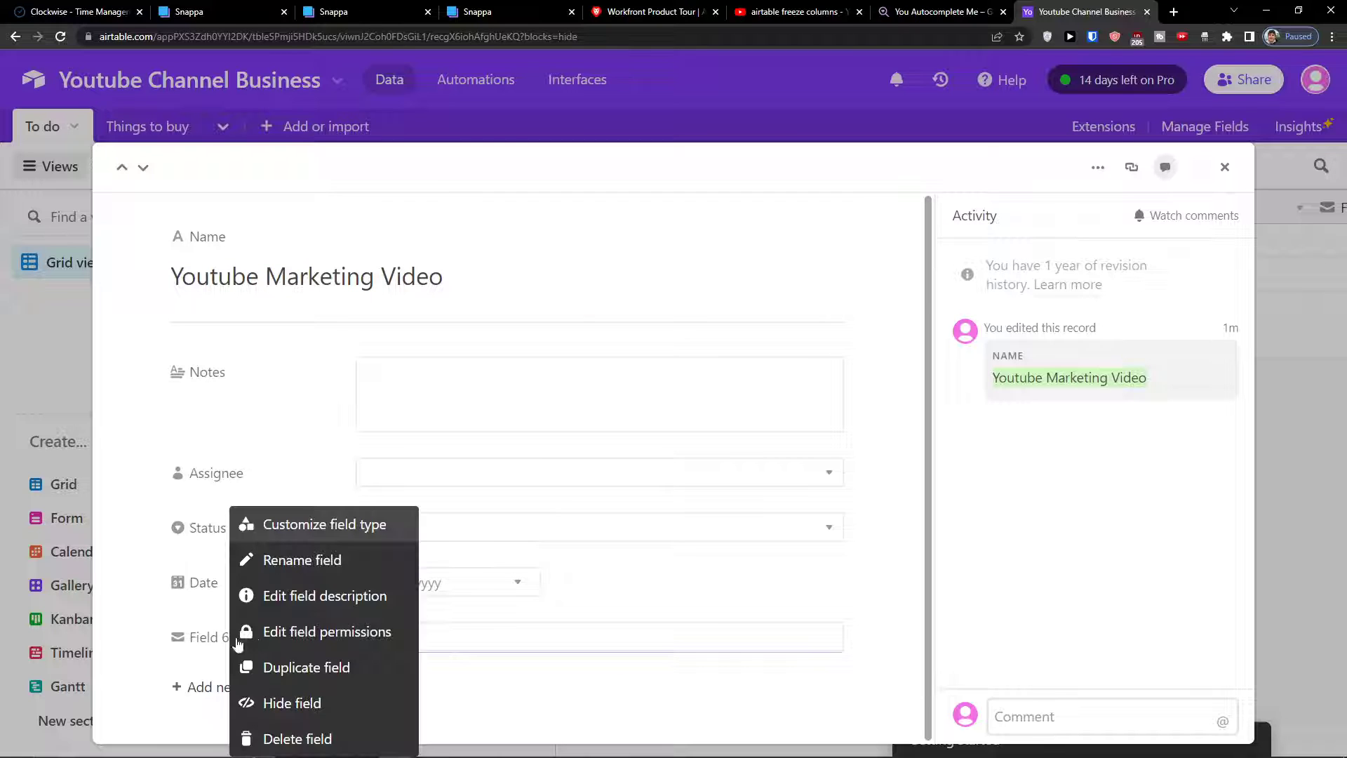
click(314, 564)
text(Email)
key(Return)
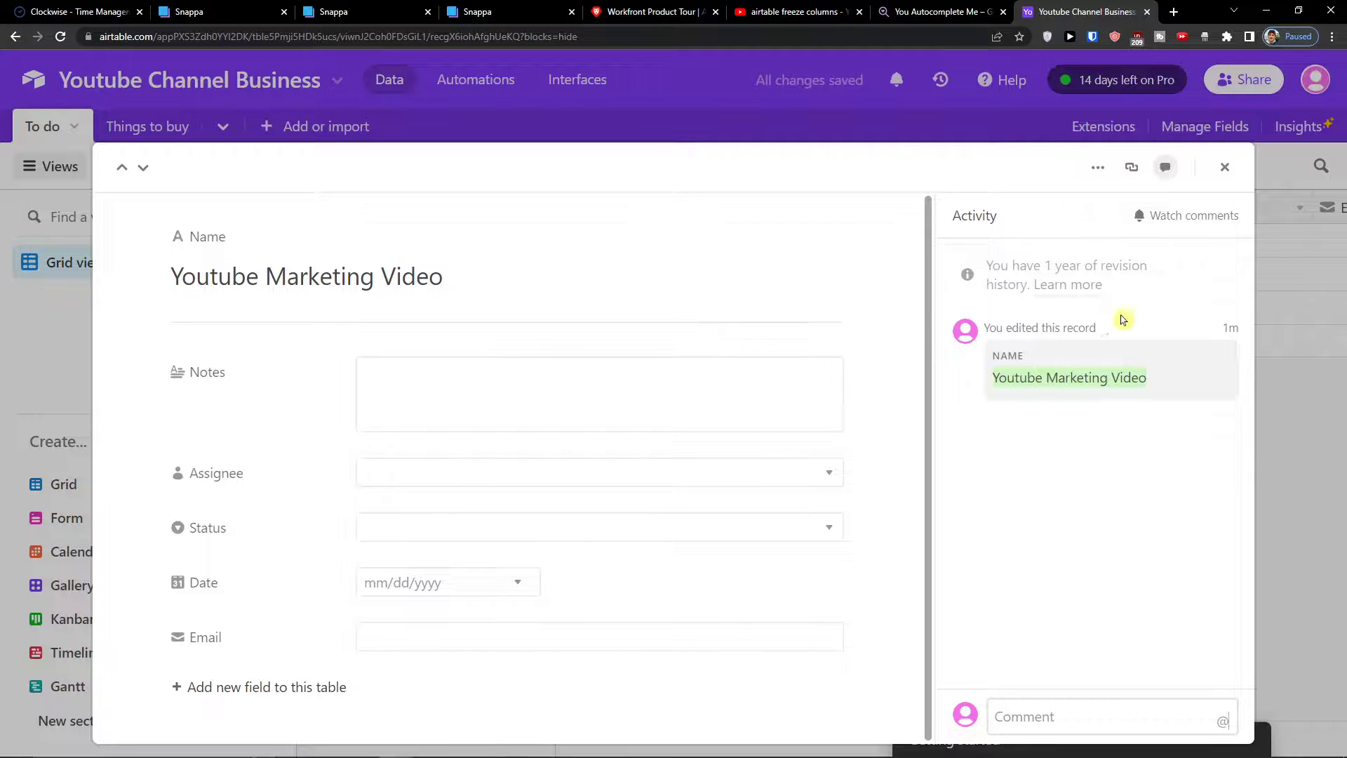
Step: Review the actions available for the expanded record and copy the record's URL
click(1101, 178)
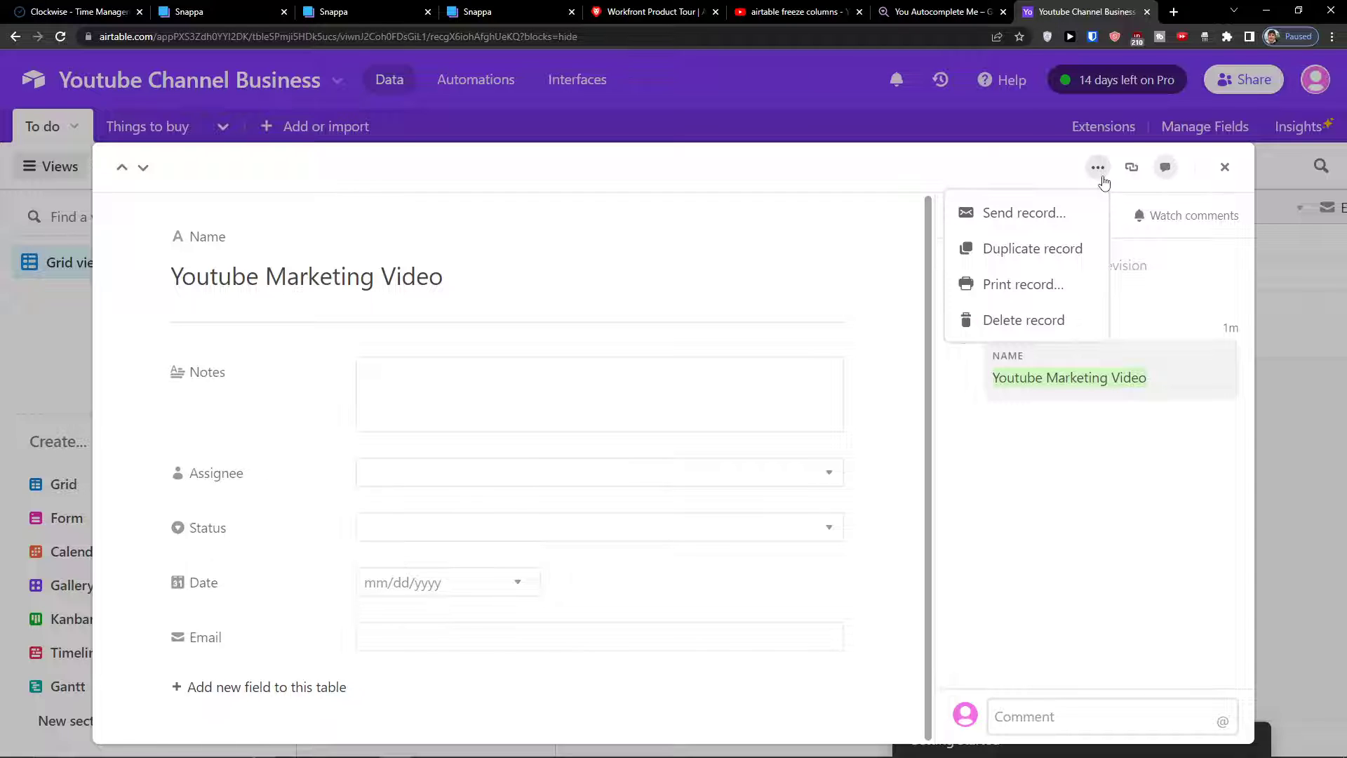
click(1100, 178)
click(1093, 178)
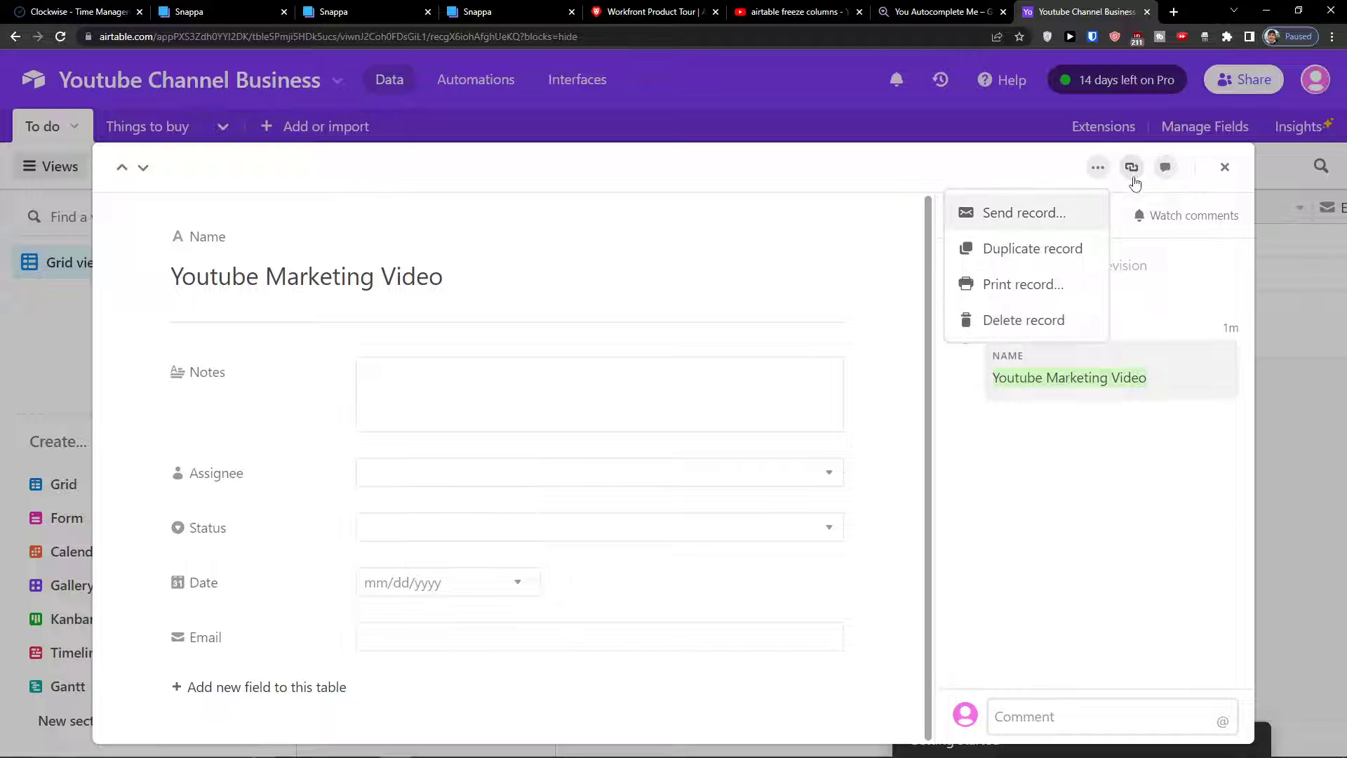
click(1134, 182)
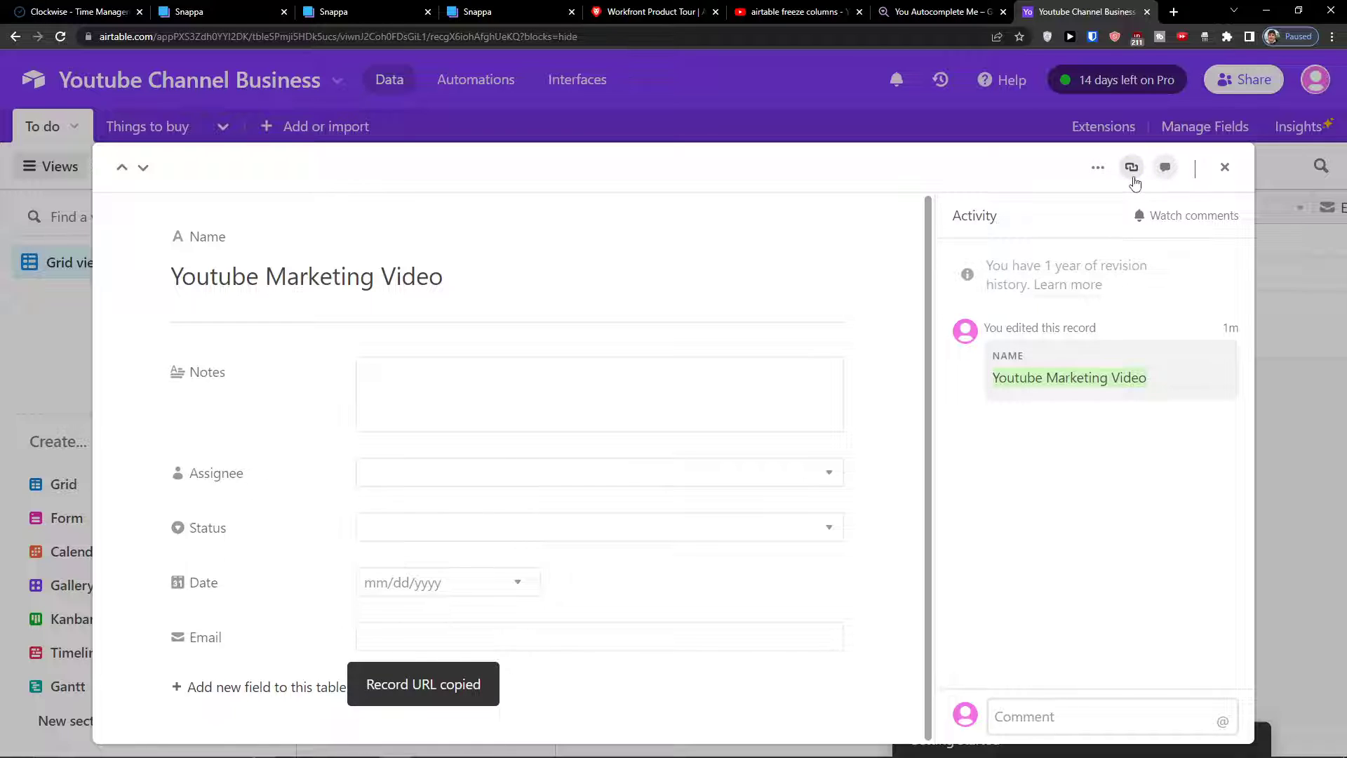
Step: Toggle the record's comments and revision history off and on, leaving them shown
click(1162, 171)
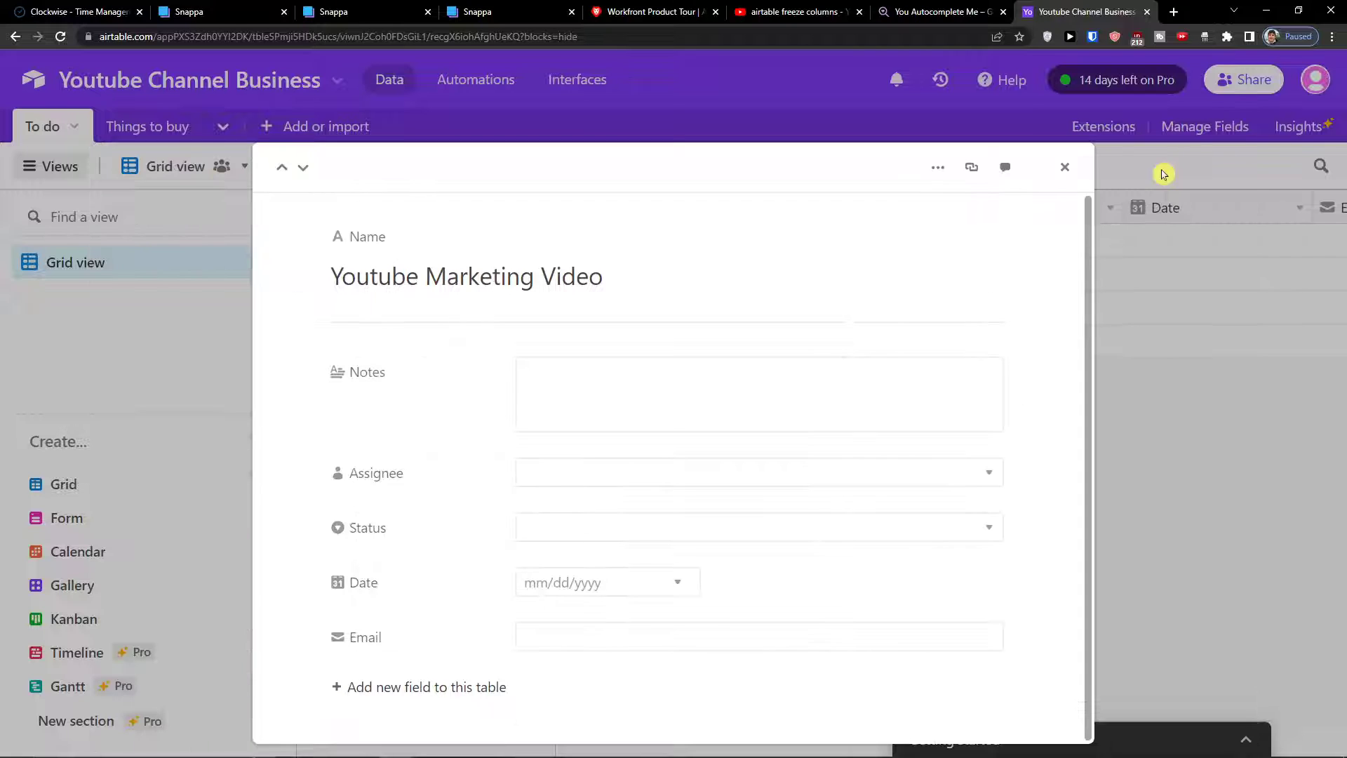
click(1006, 170)
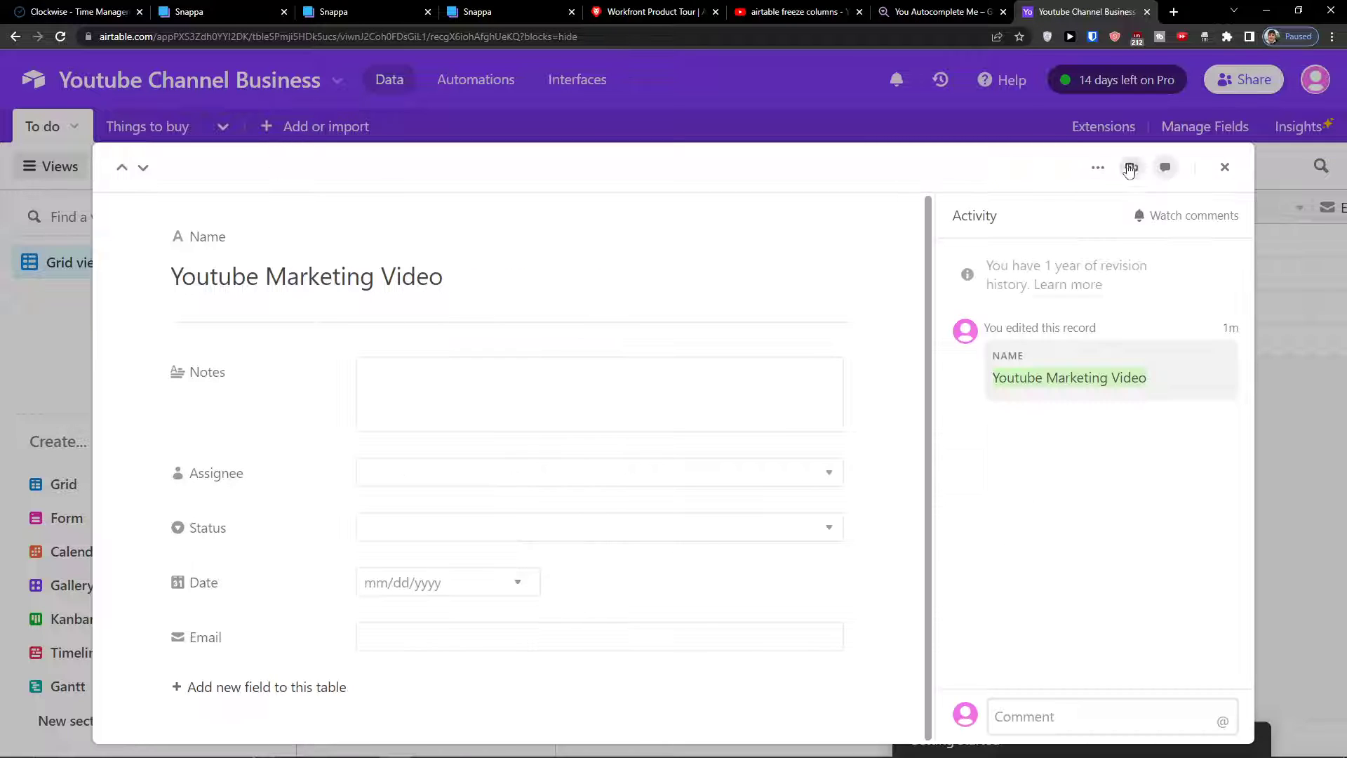
click(1166, 170)
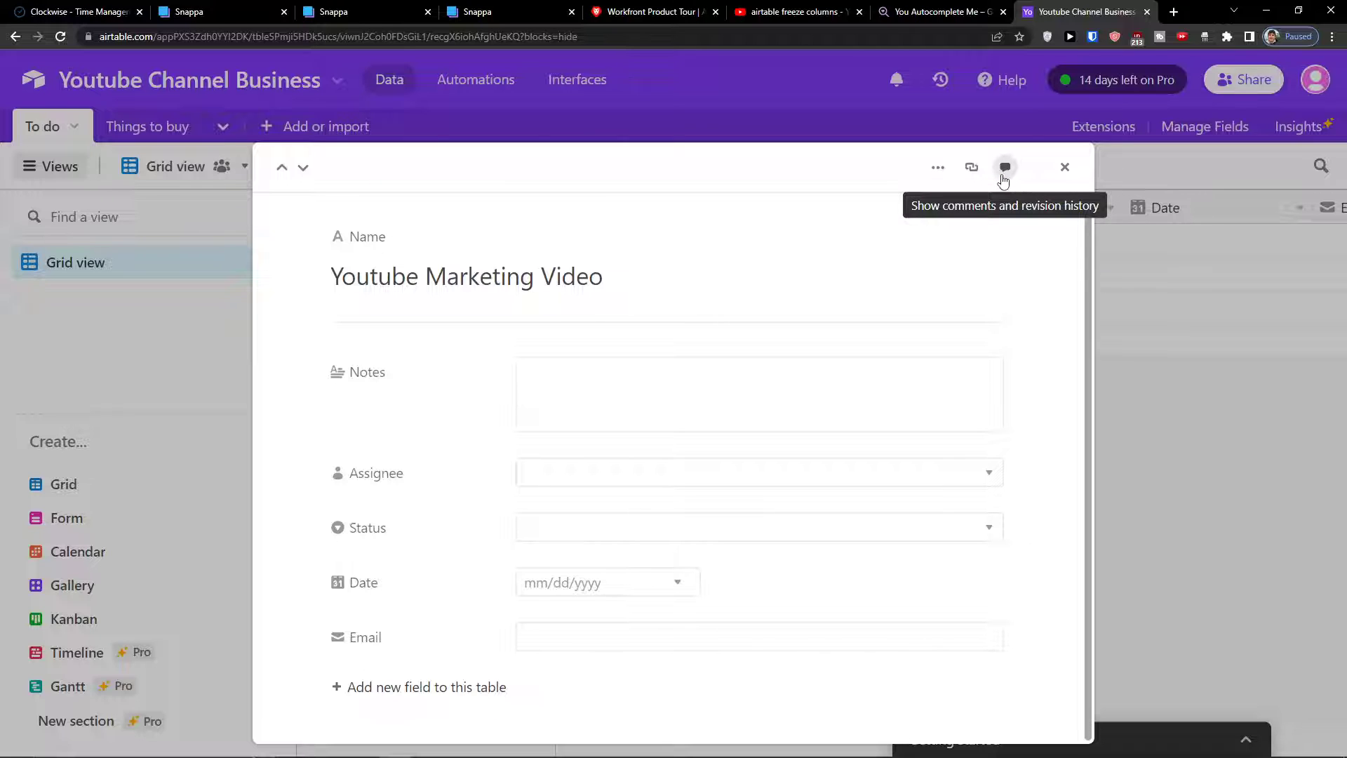
click(1006, 171)
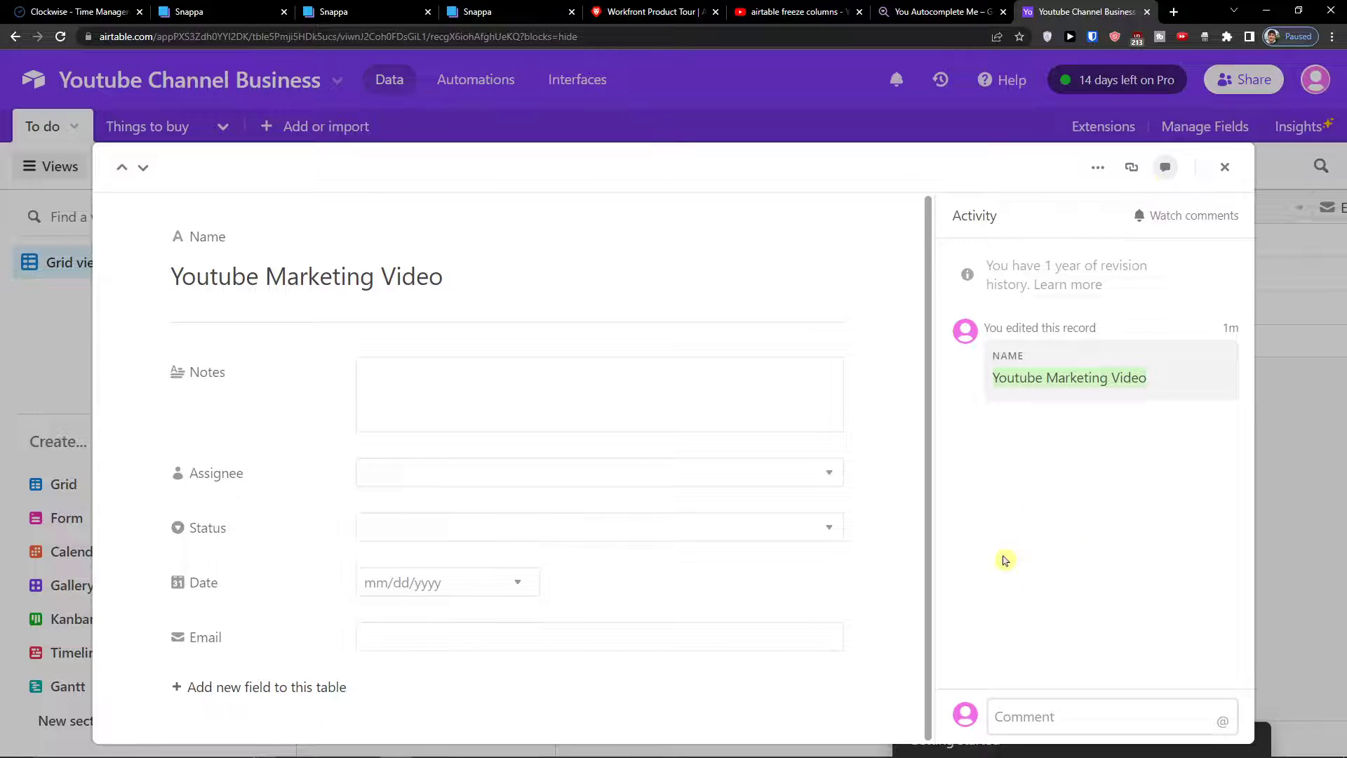
Step: Post the comments "Hi there!" and "this is a task!" on the Youtube Marketing Video record
click(1082, 718)
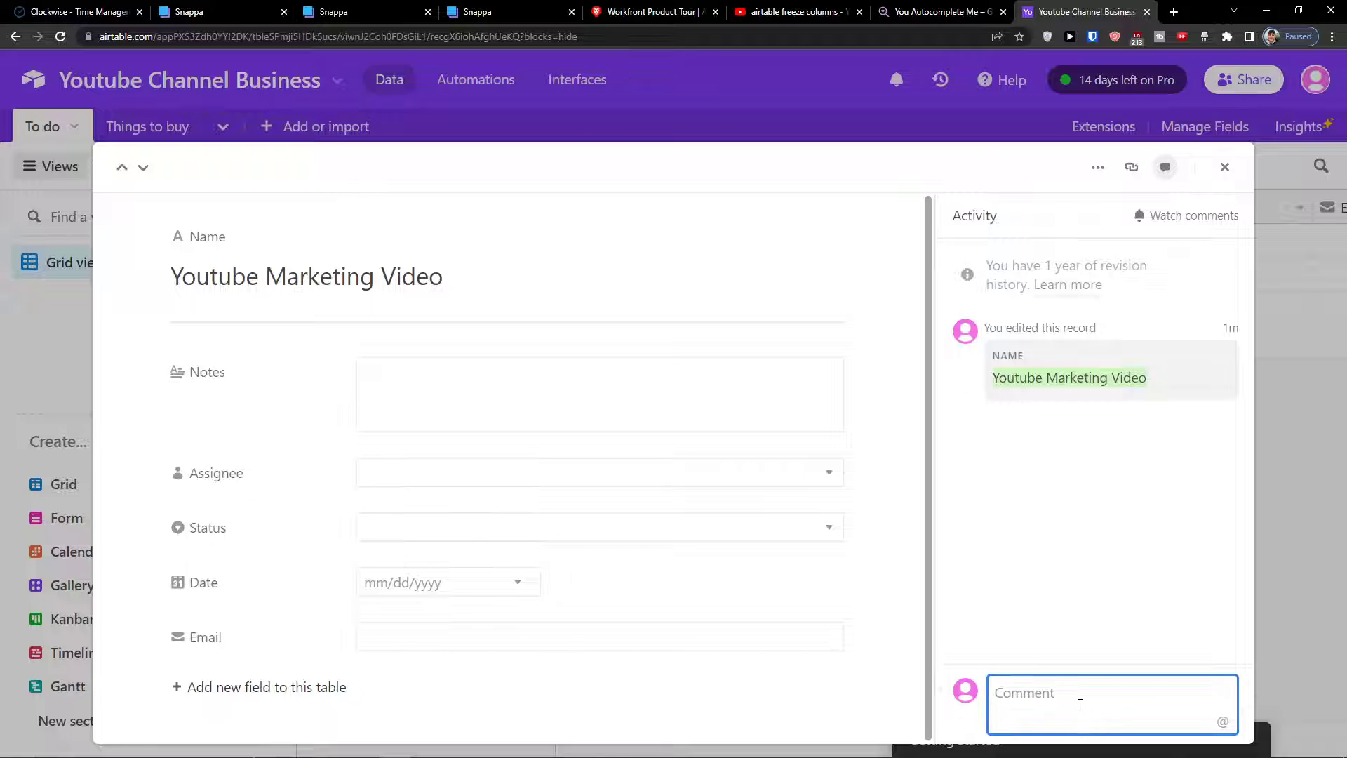
text(Hi there!)
key(Return)
text(this is a task!)
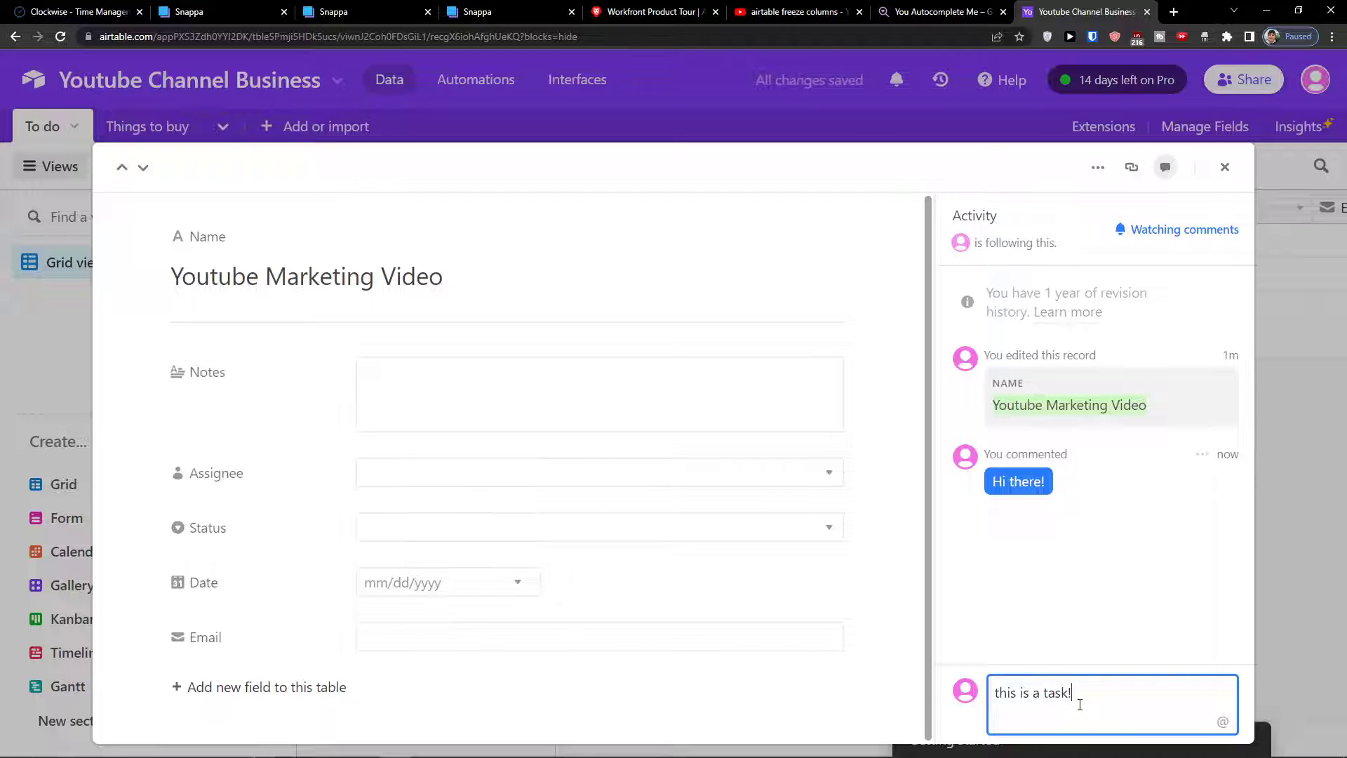
key(Return)
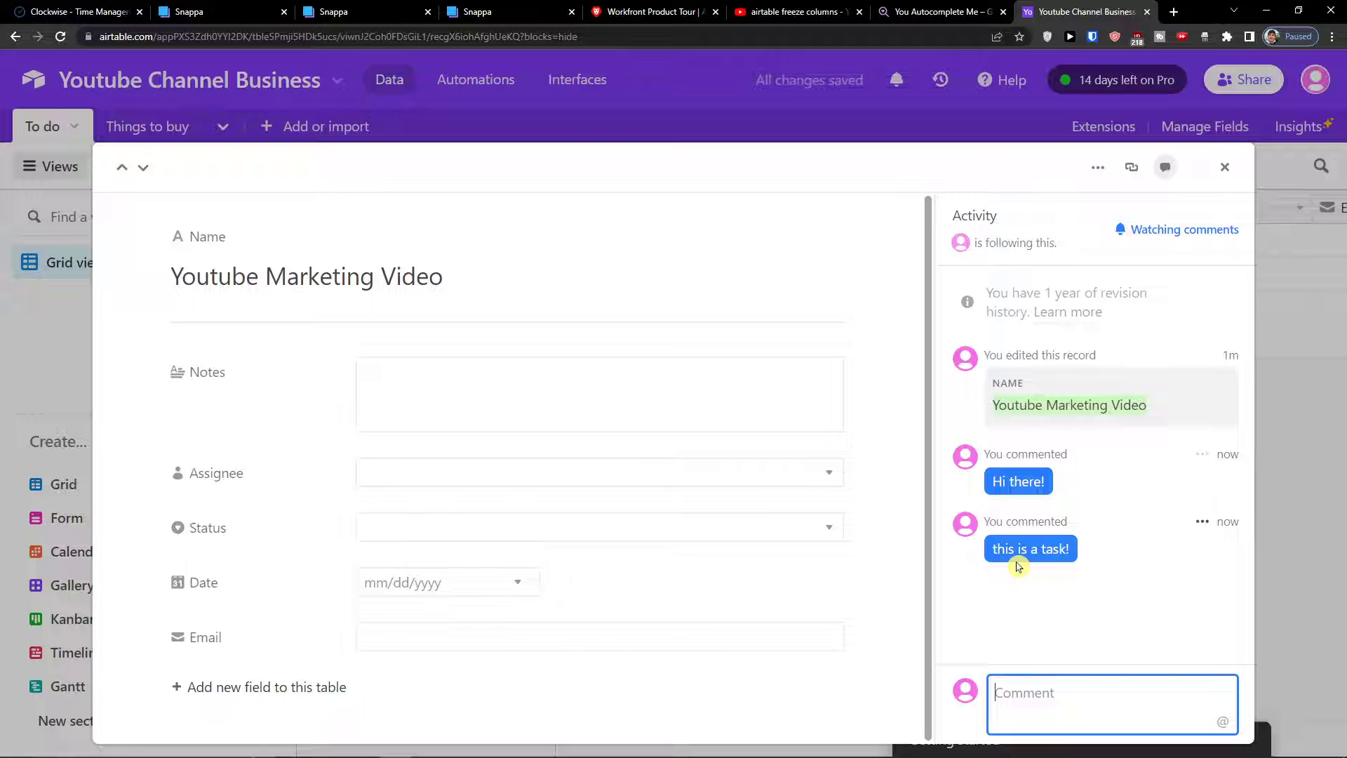
Step: Delete the "Hi there!" comment from the record's activity
click(1202, 454)
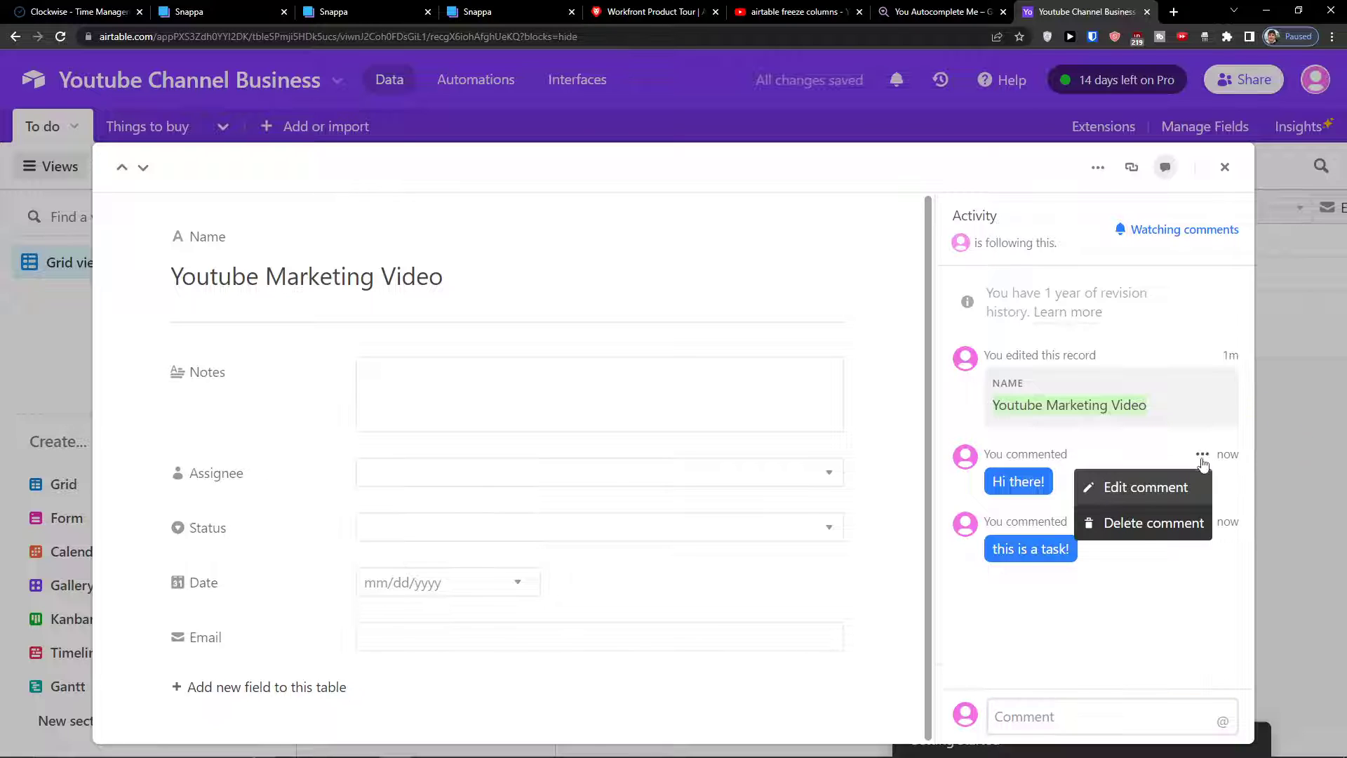
click(1146, 544)
click(1146, 537)
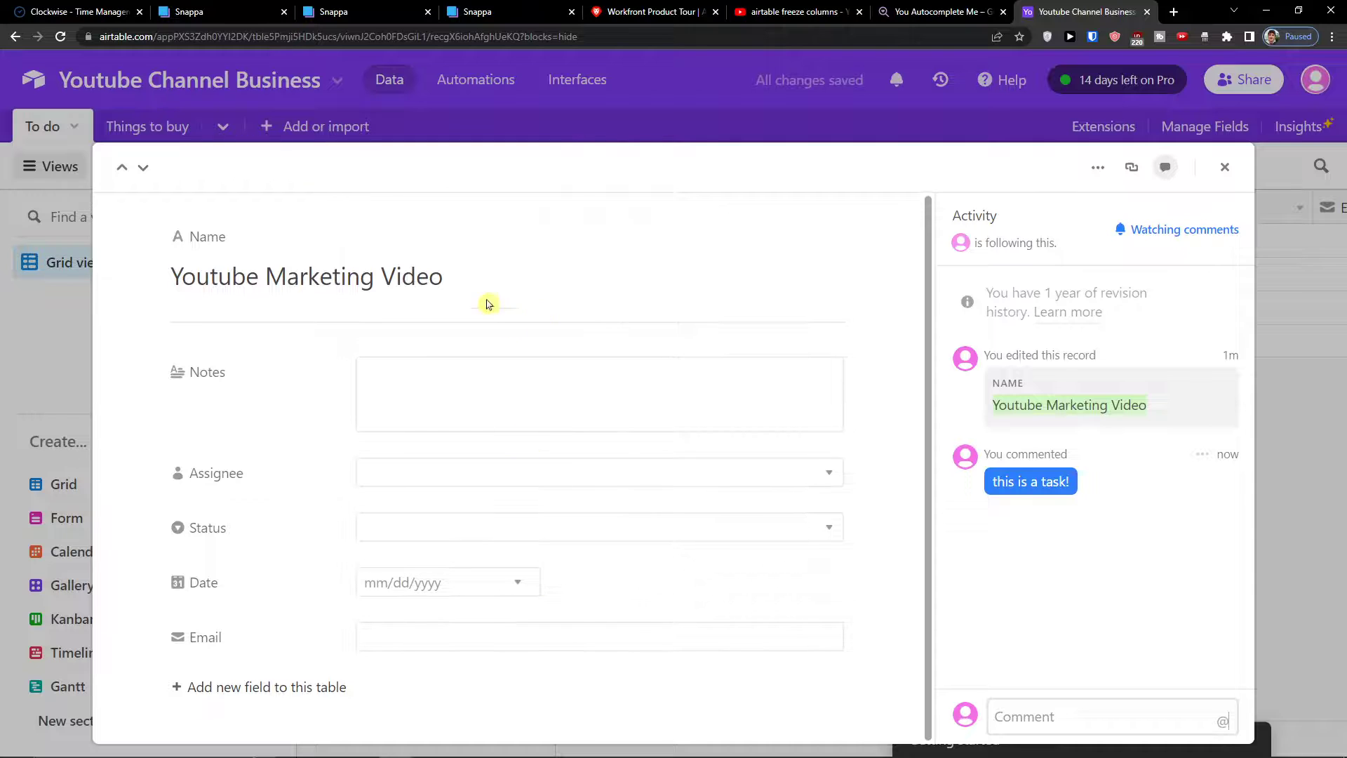
Step: Look through the field types available for the Name field without changing it, and close the expanded record
click(235, 238)
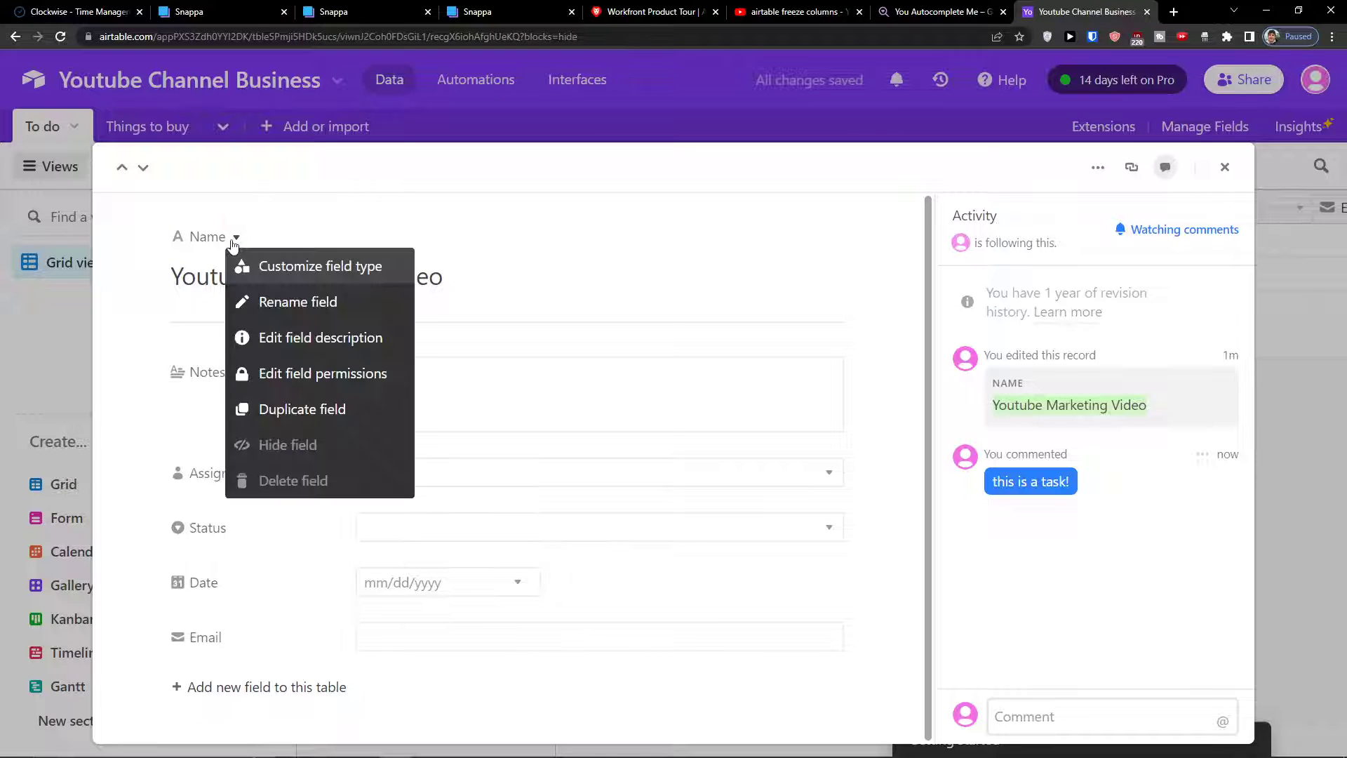
click(379, 267)
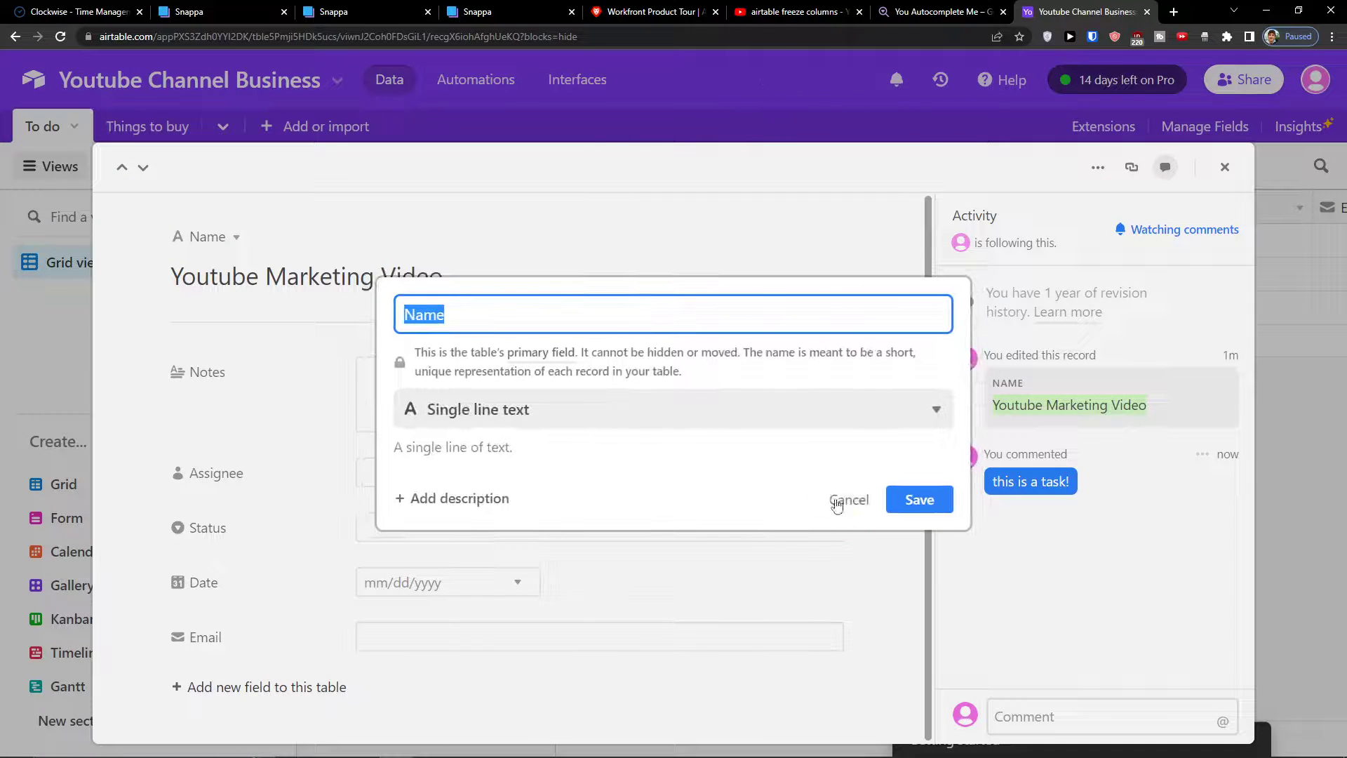
click(783, 410)
scroll(755, 474, down, 2)
scroll(754, 476, up, 2)
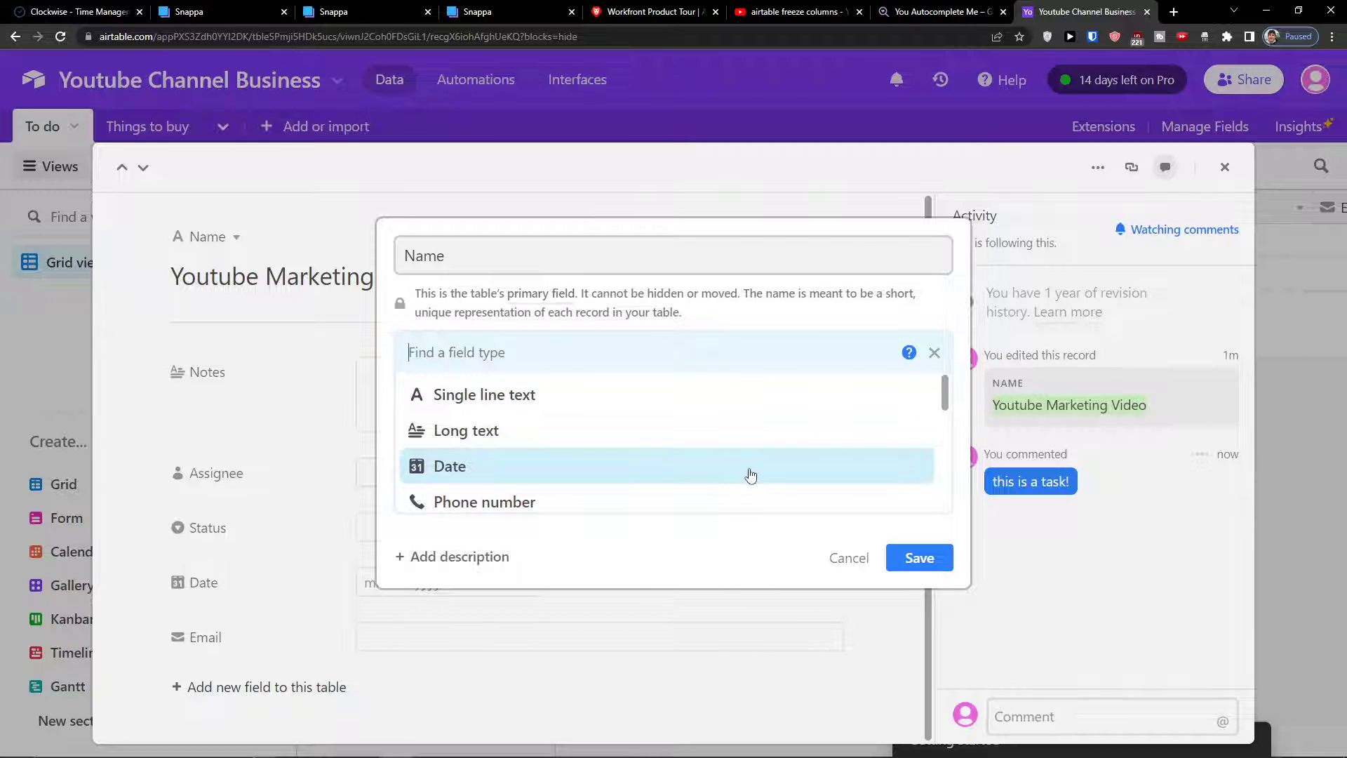
scroll(749, 473, down, 5)
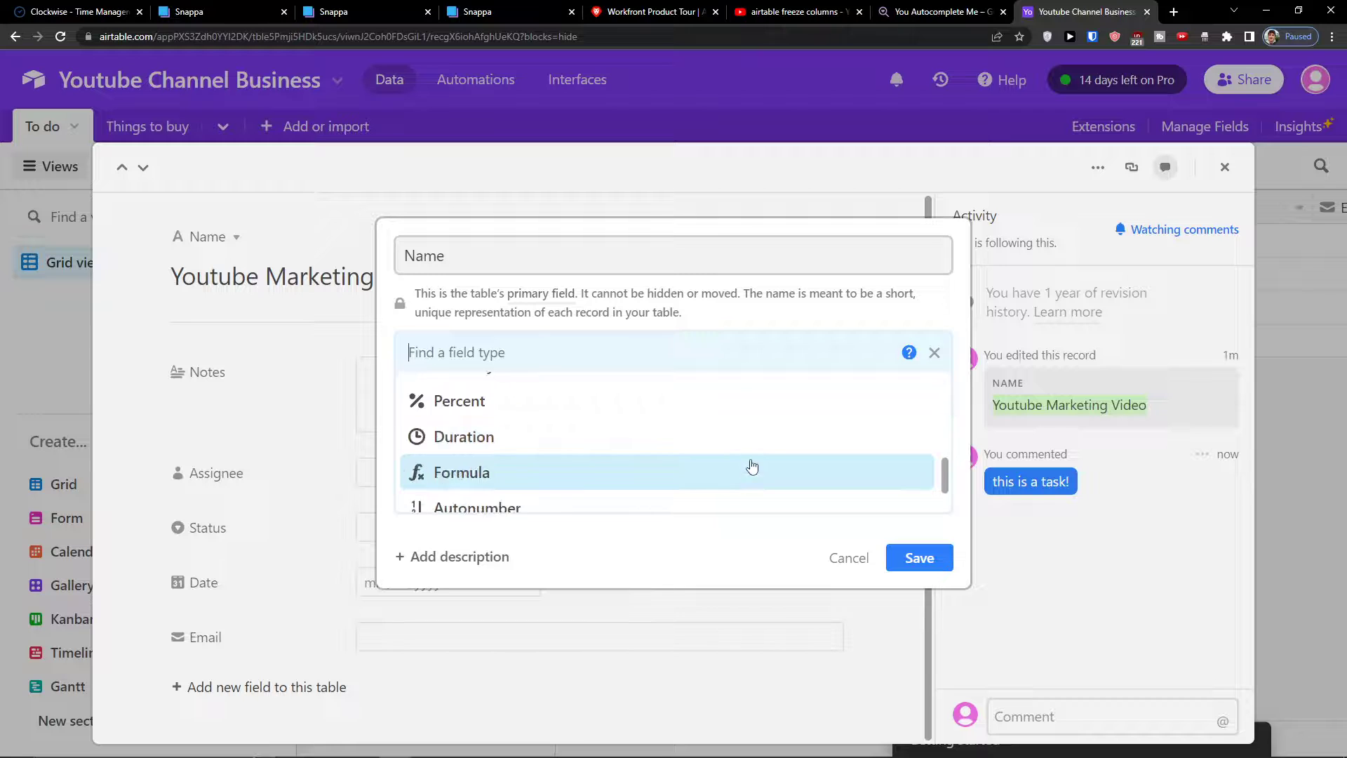
scroll(752, 466, up, 5)
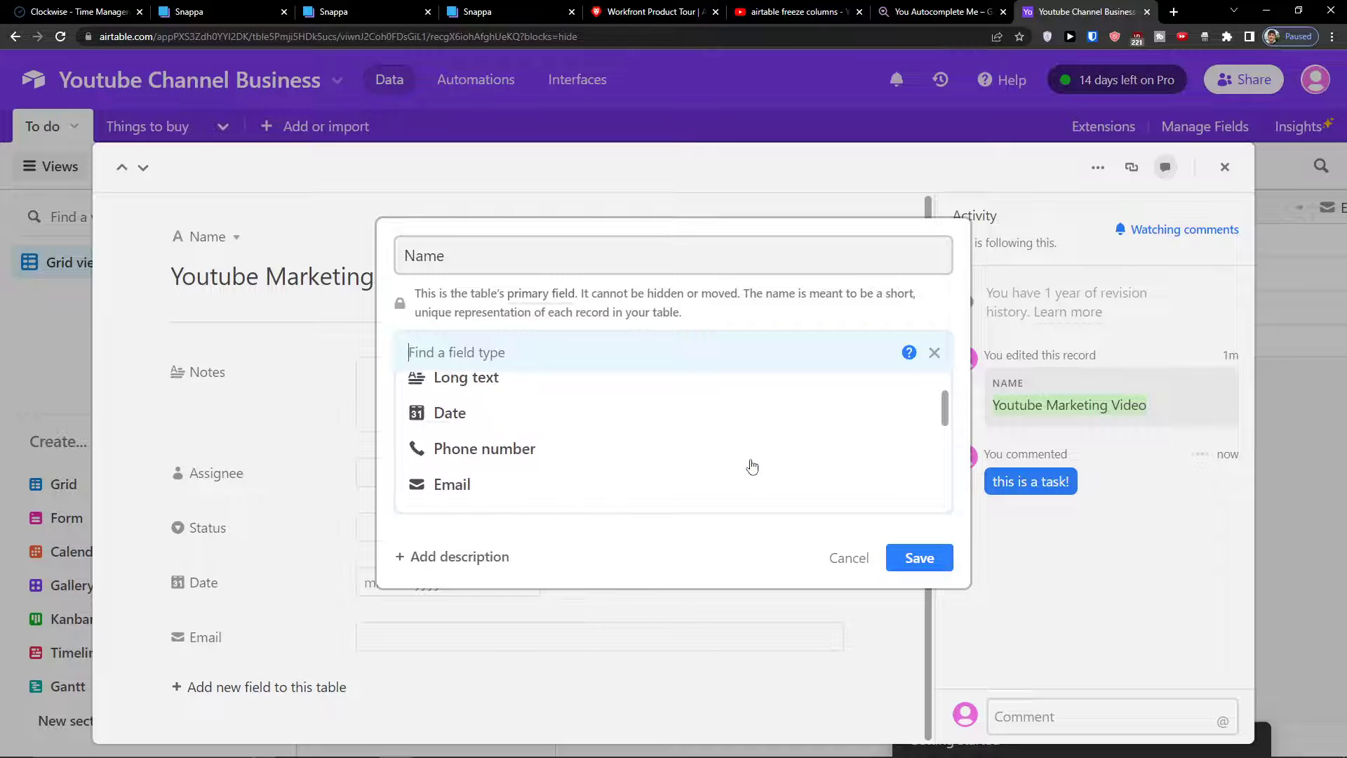
scroll(752, 465, down, 2)
click(837, 558)
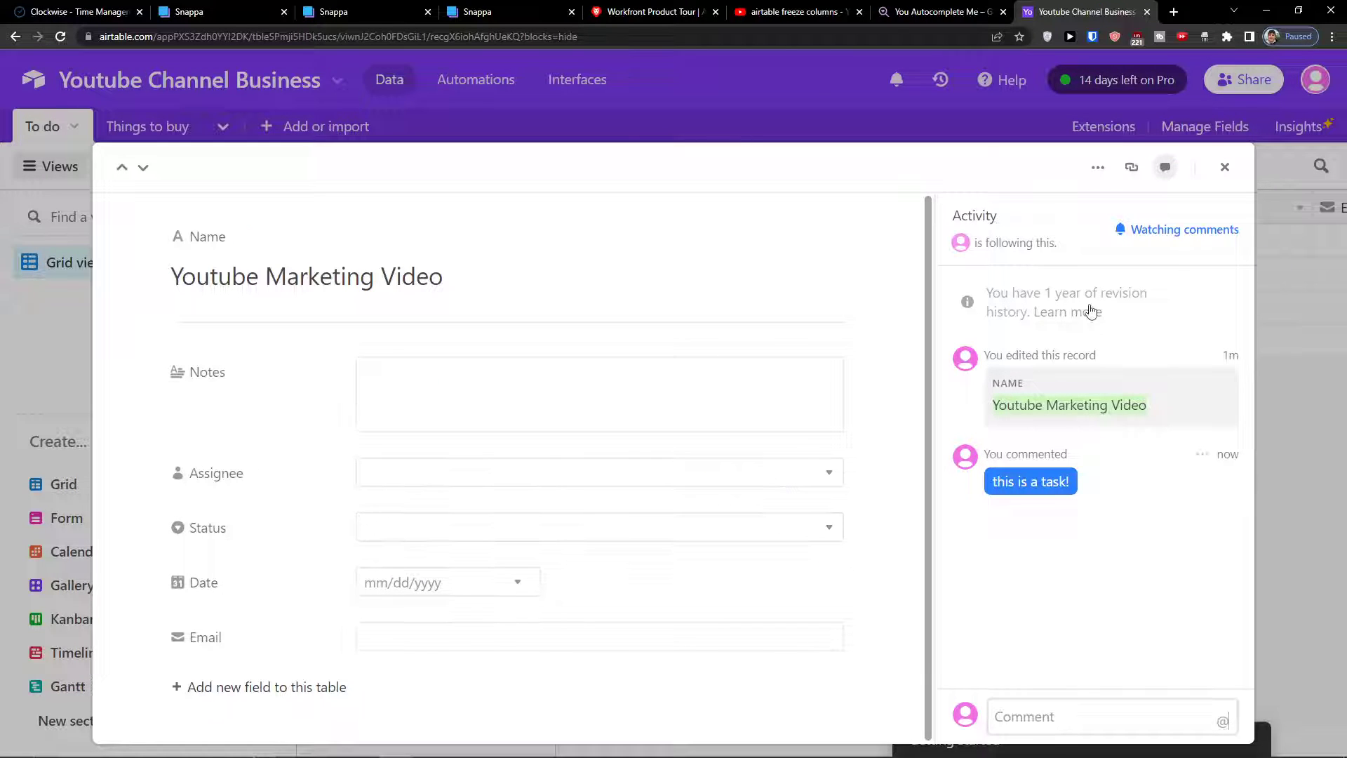
click(1223, 169)
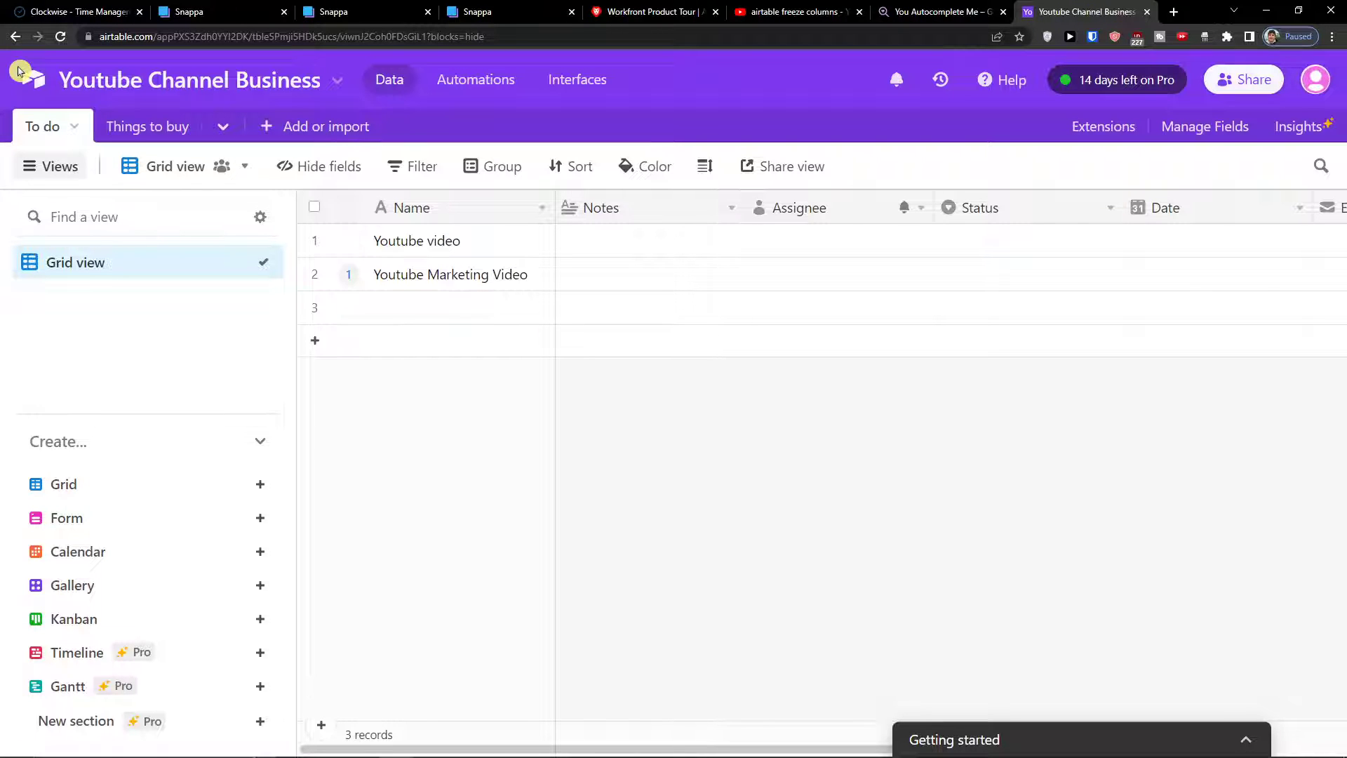
click(1166, 13)
click(1147, 12)
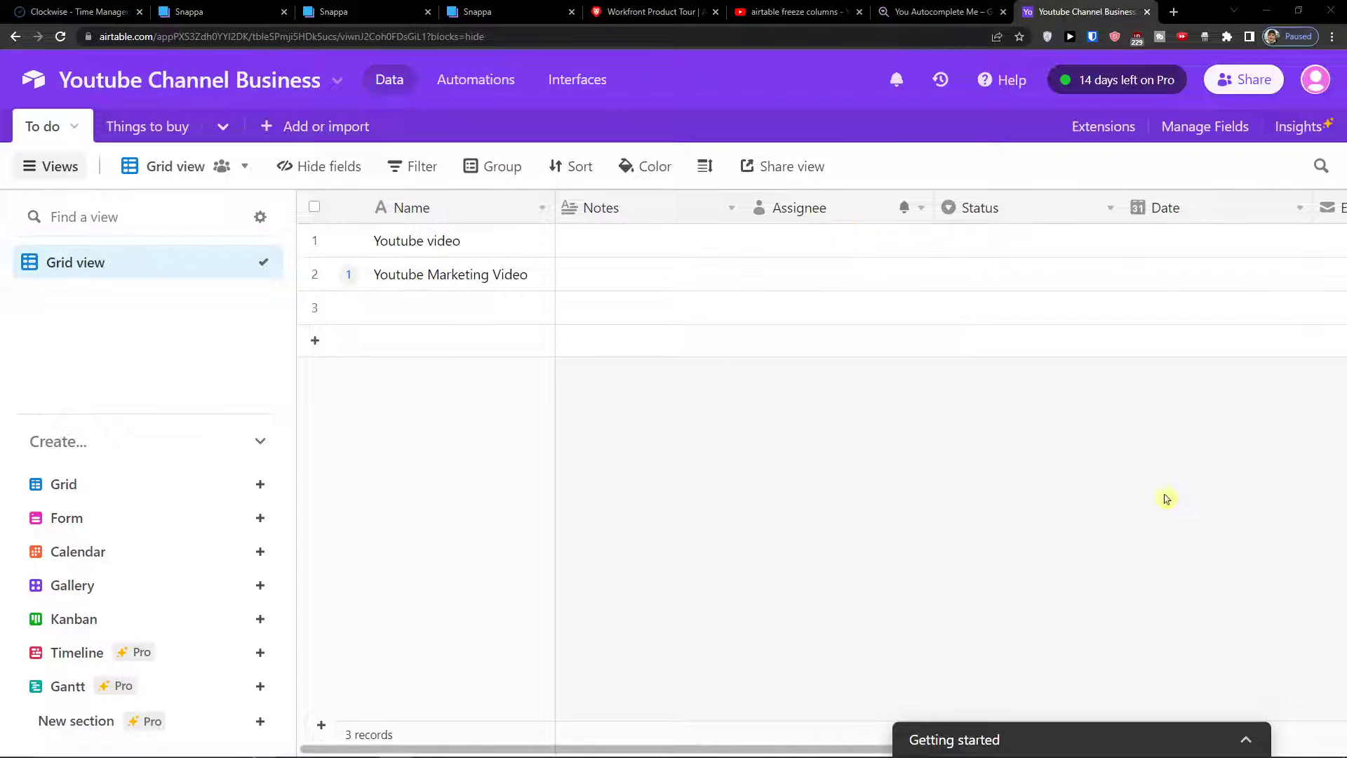
Step: Add a Currency field named "Expenses" at the end of the To do table
drag(749, 748, 996, 745)
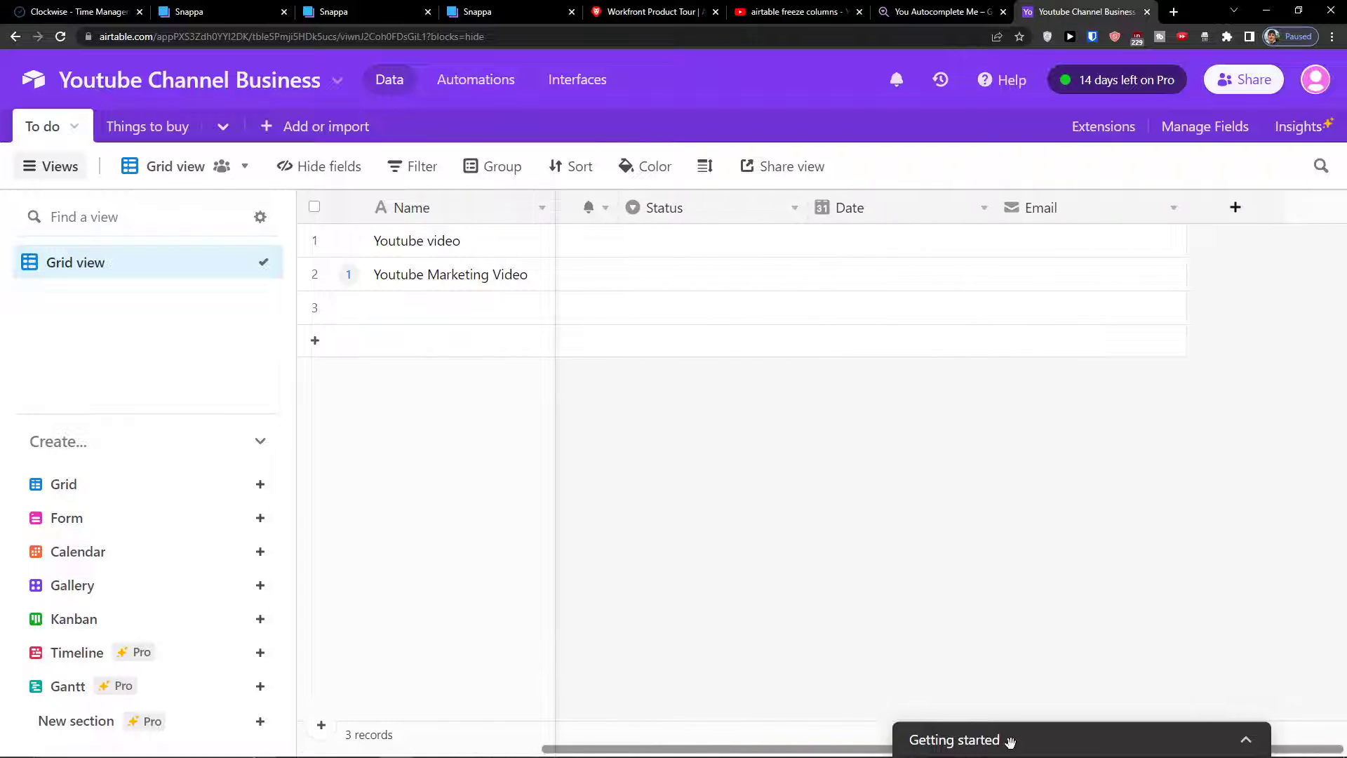
click(1234, 208)
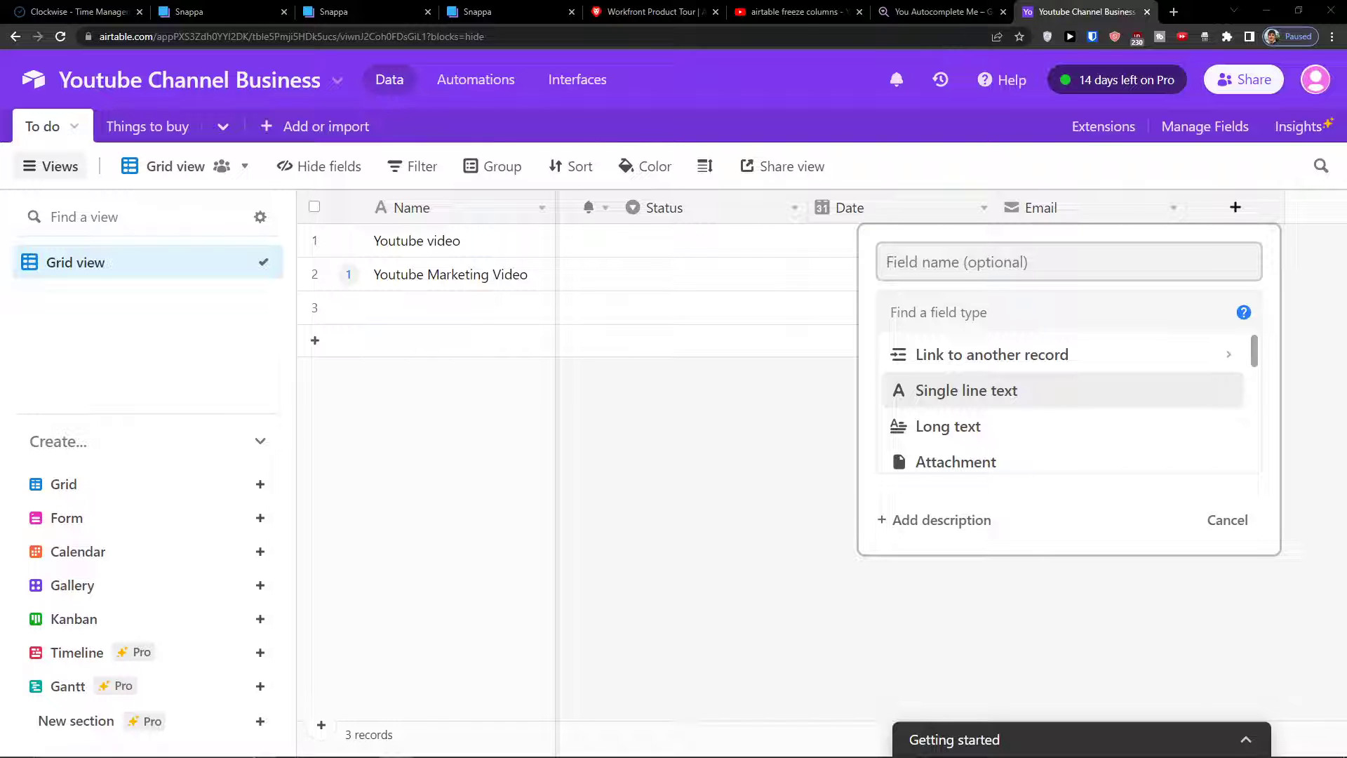
right_click(403, 423)
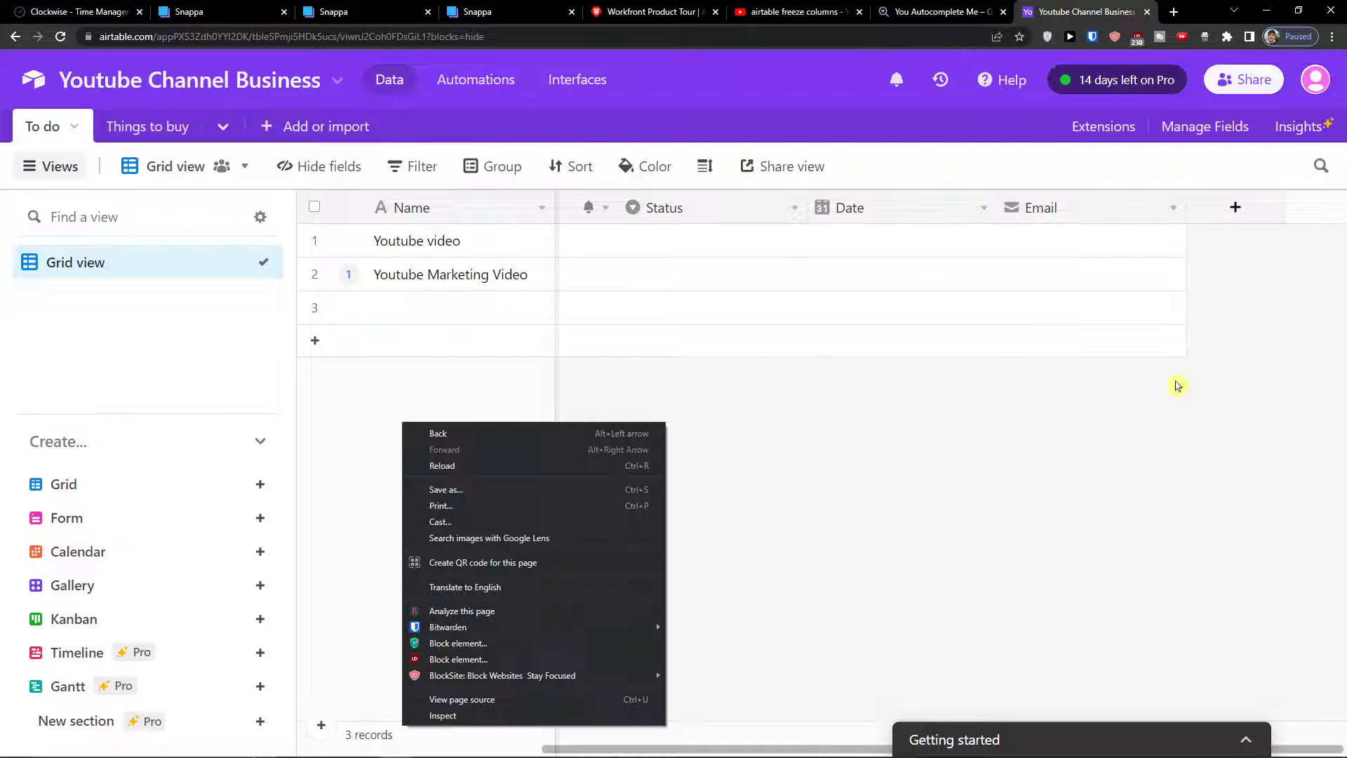
click(1270, 456)
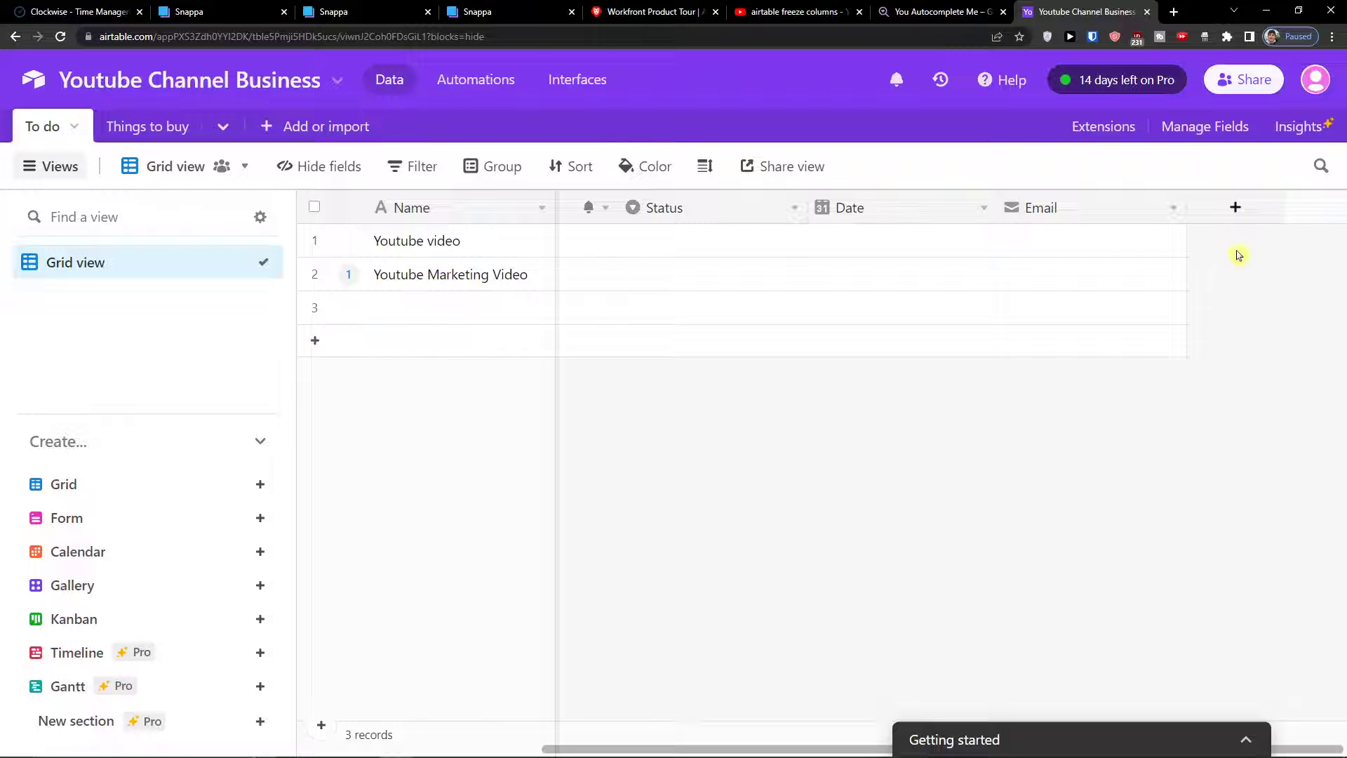
click(1238, 211)
scroll(1104, 382, down, 1)
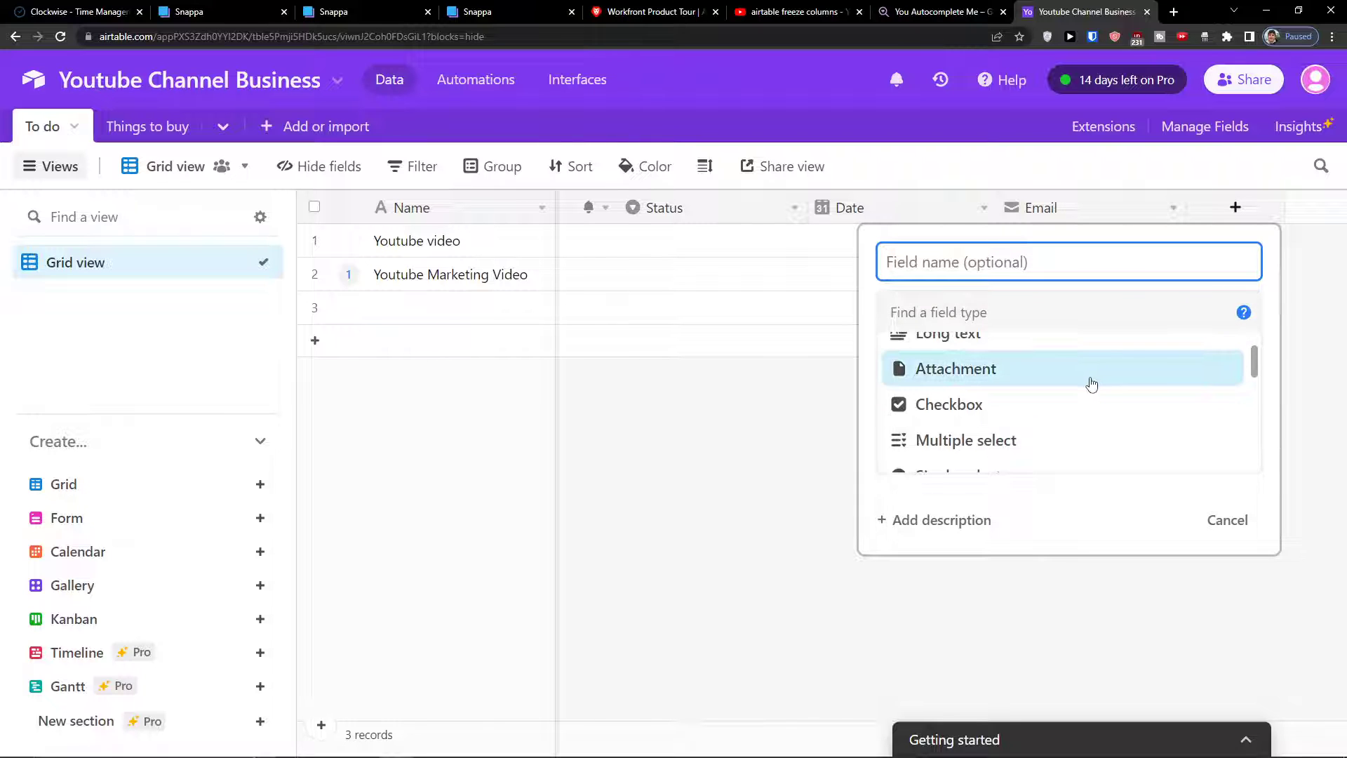
scroll(1090, 384, down, 2)
scroll(1088, 383, down, 2)
scroll(1084, 382, down, 3)
click(1060, 360)
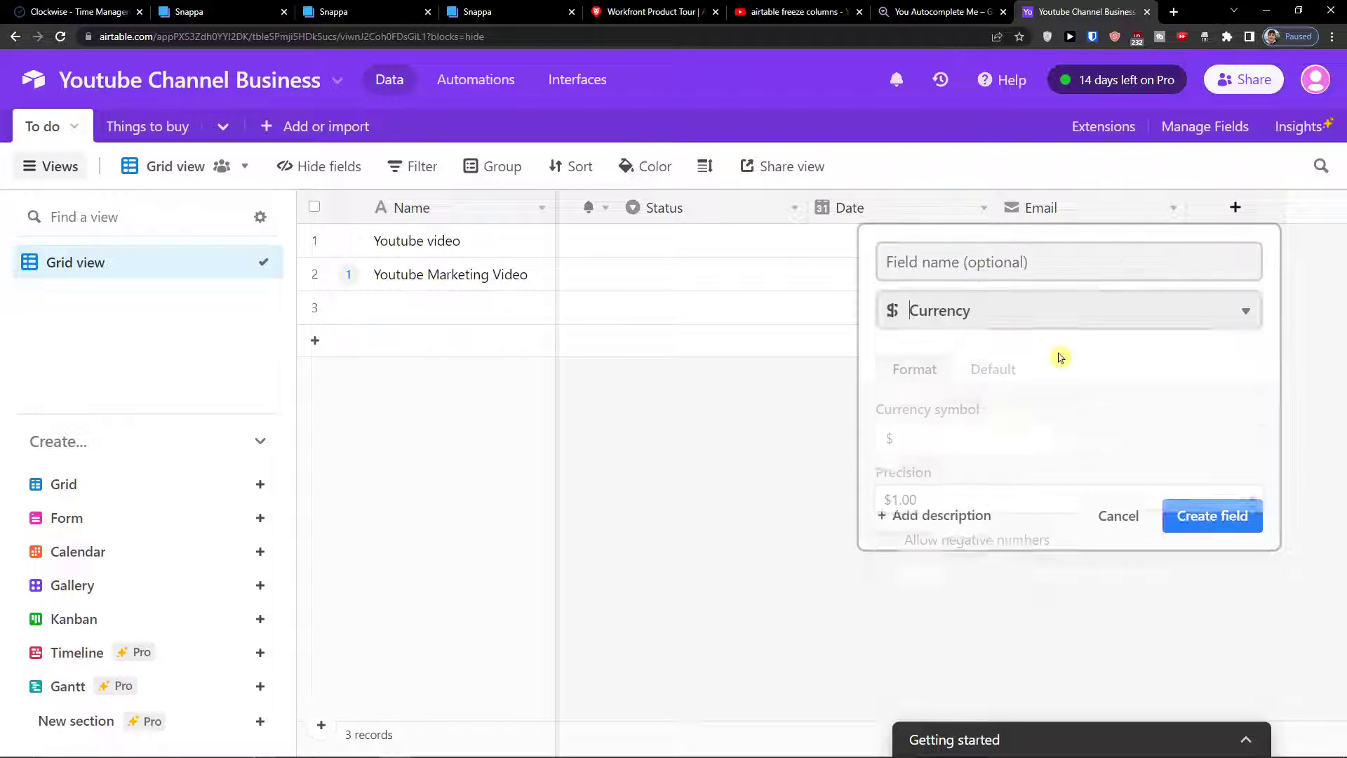
click(960, 274)
text(Expenses)
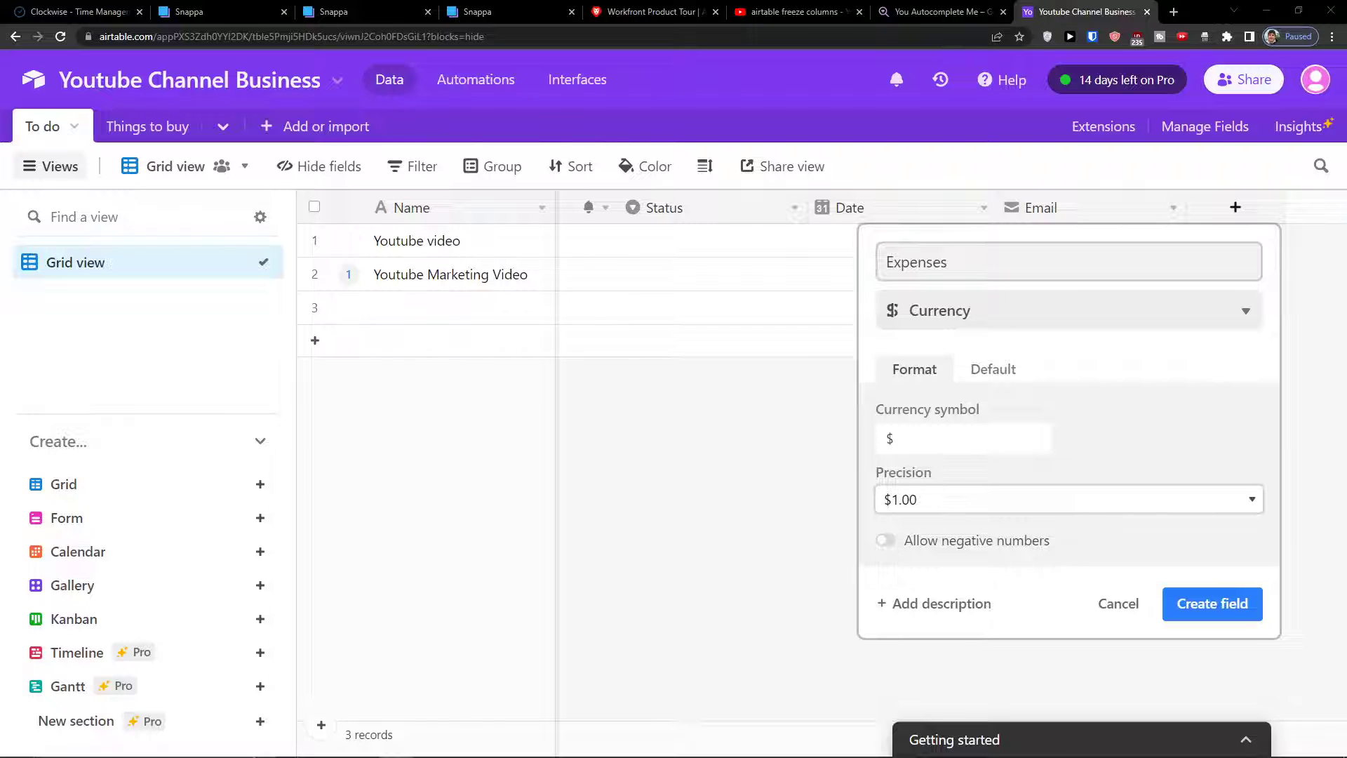
click(1178, 616)
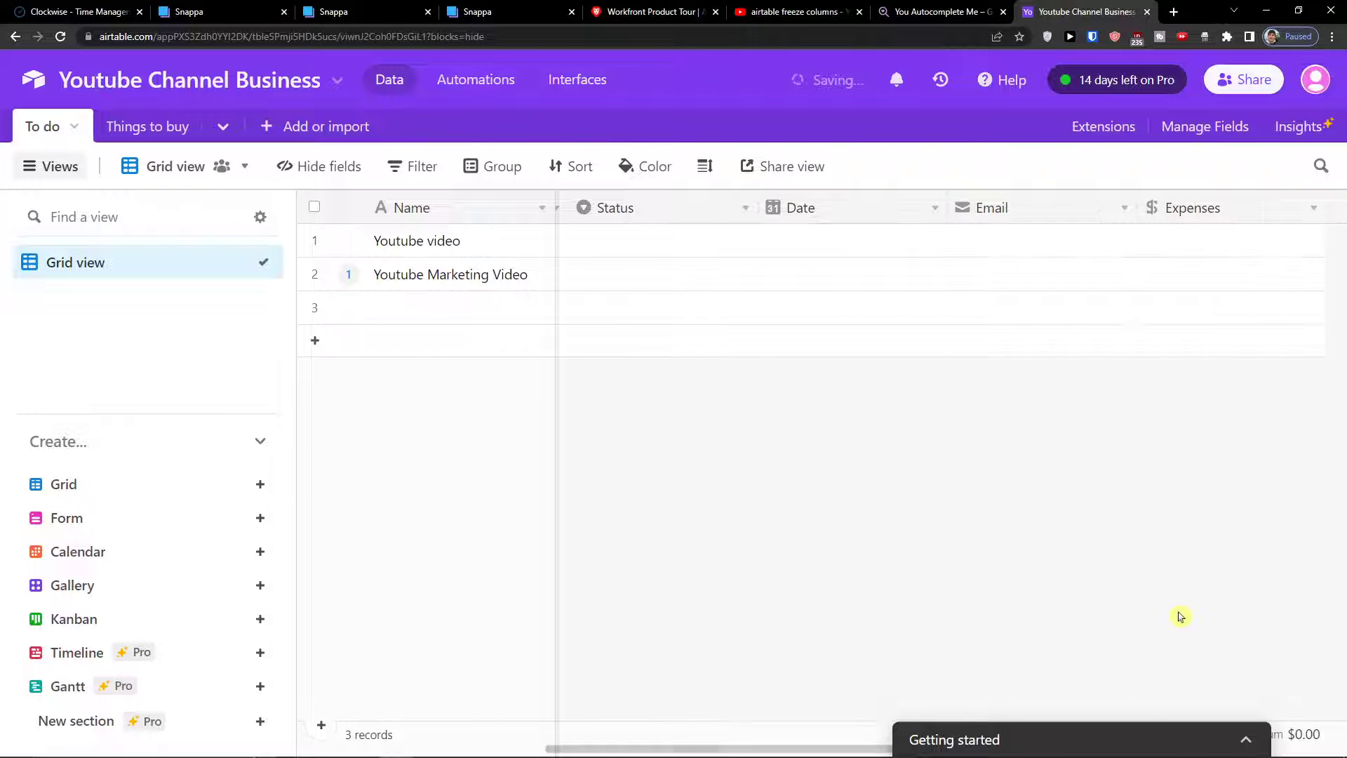
Step: Enter 500 as the Expenses value of the Youtube Marketing Video record
double_click(1157, 236)
double_click(1168, 274)
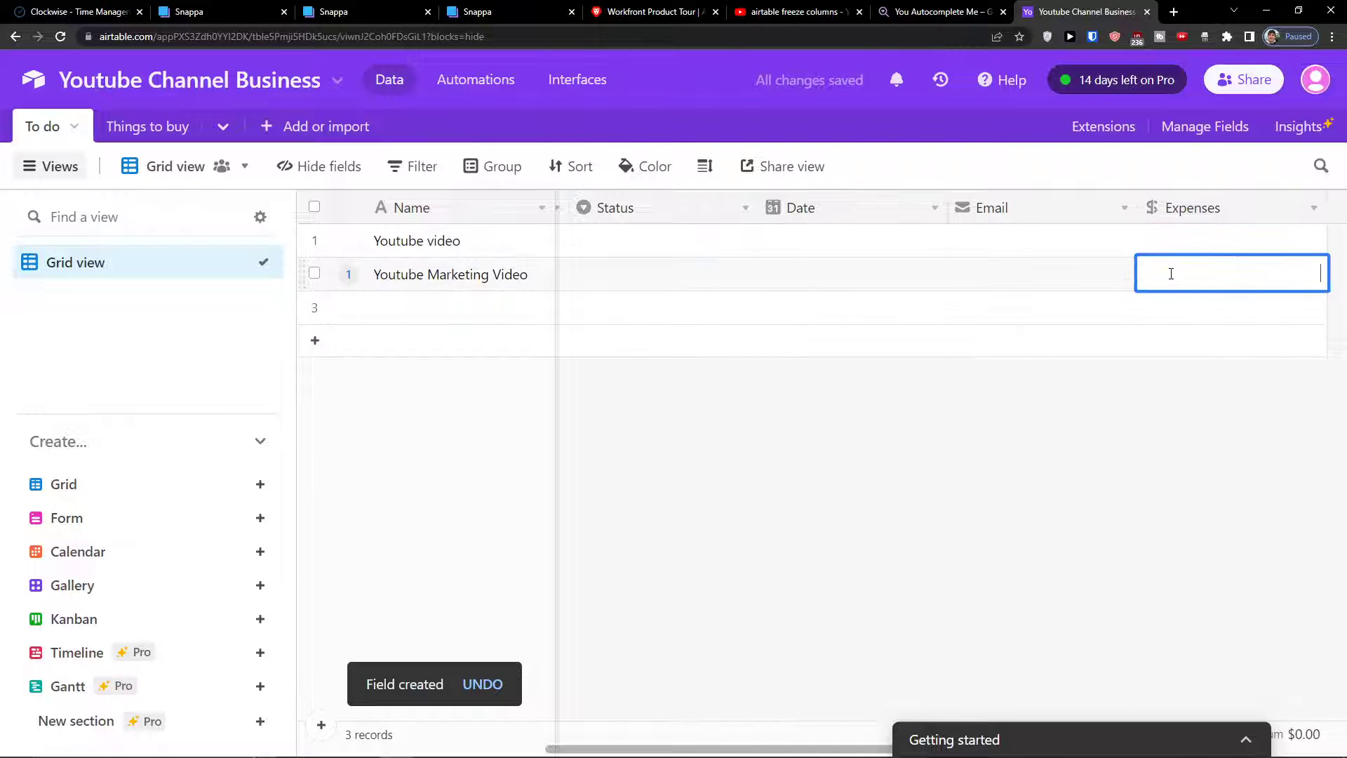
text(500)
click(777, 468)
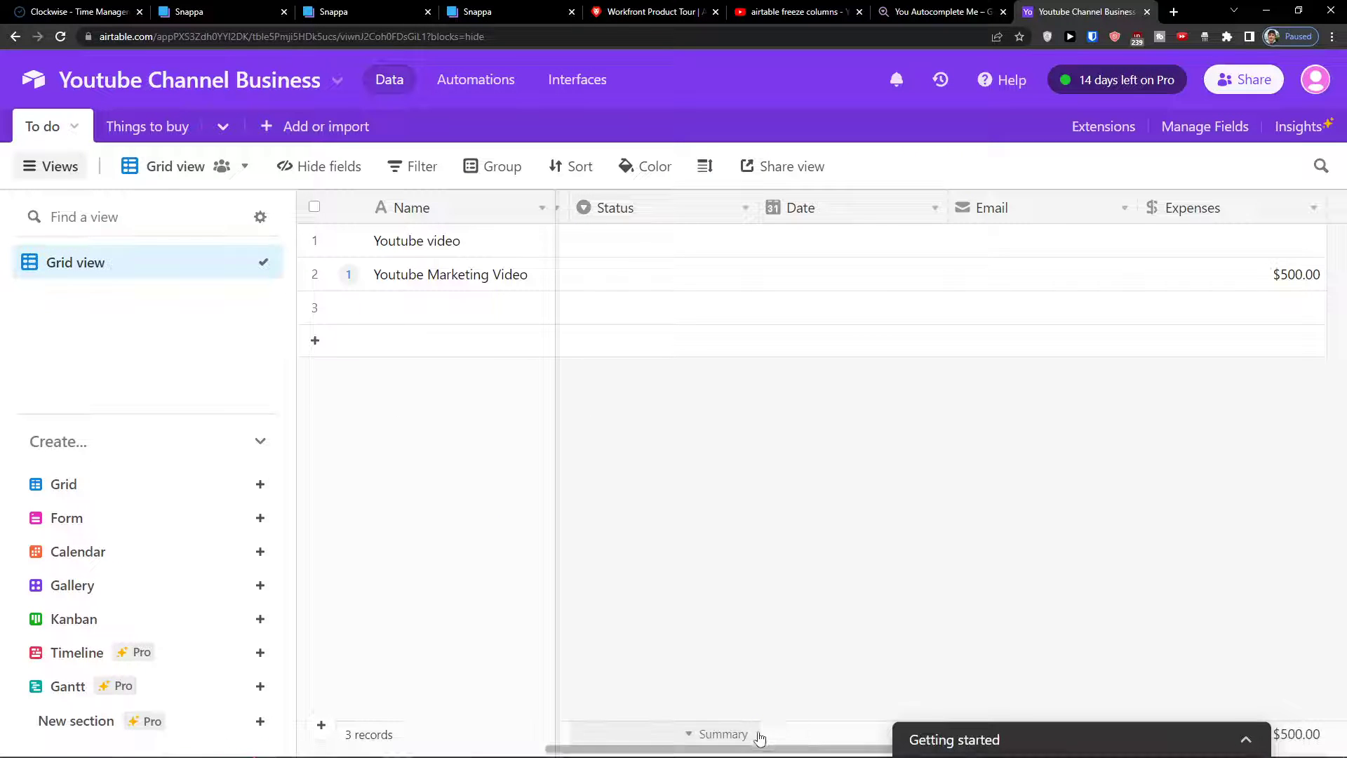
drag(746, 752, 445, 713)
right_click(445, 712)
click(863, 471)
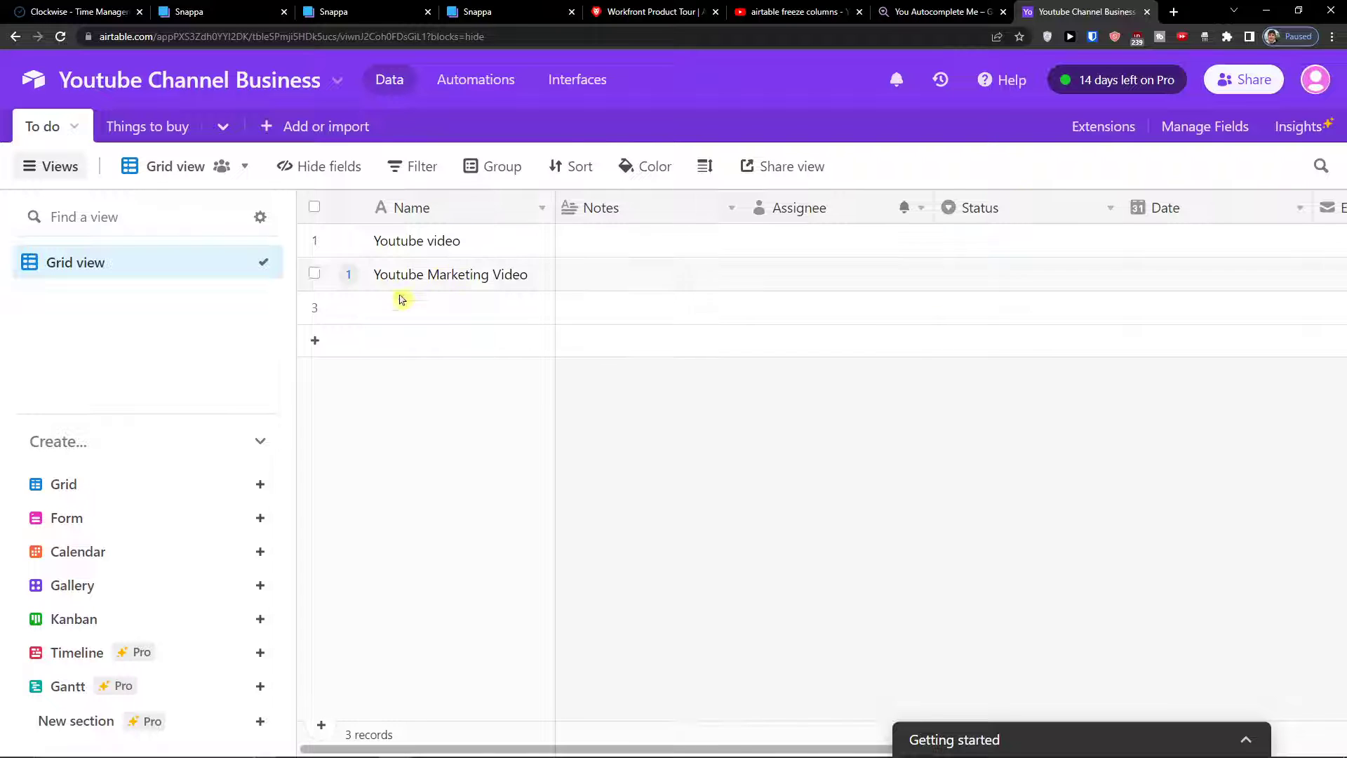
click(611, 211)
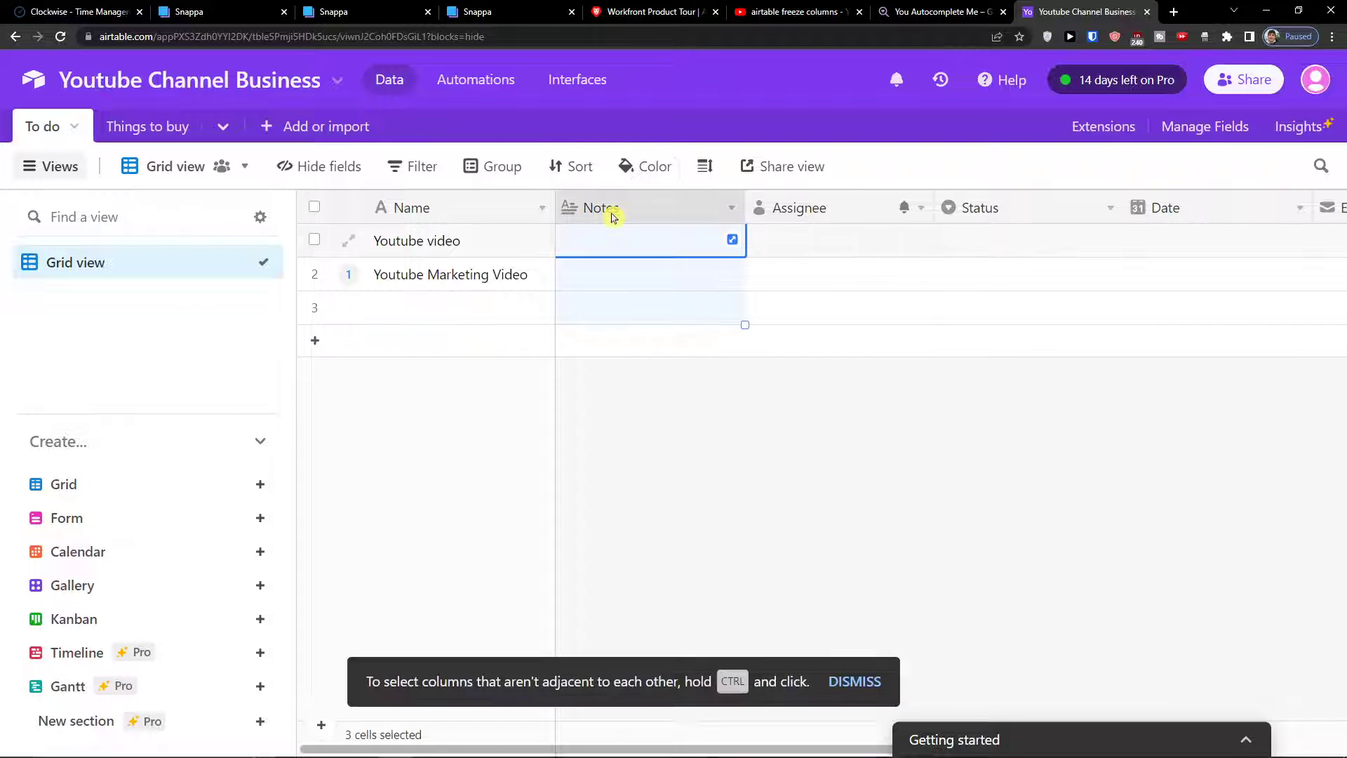
click(585, 275)
double_click(600, 284)
click(650, 421)
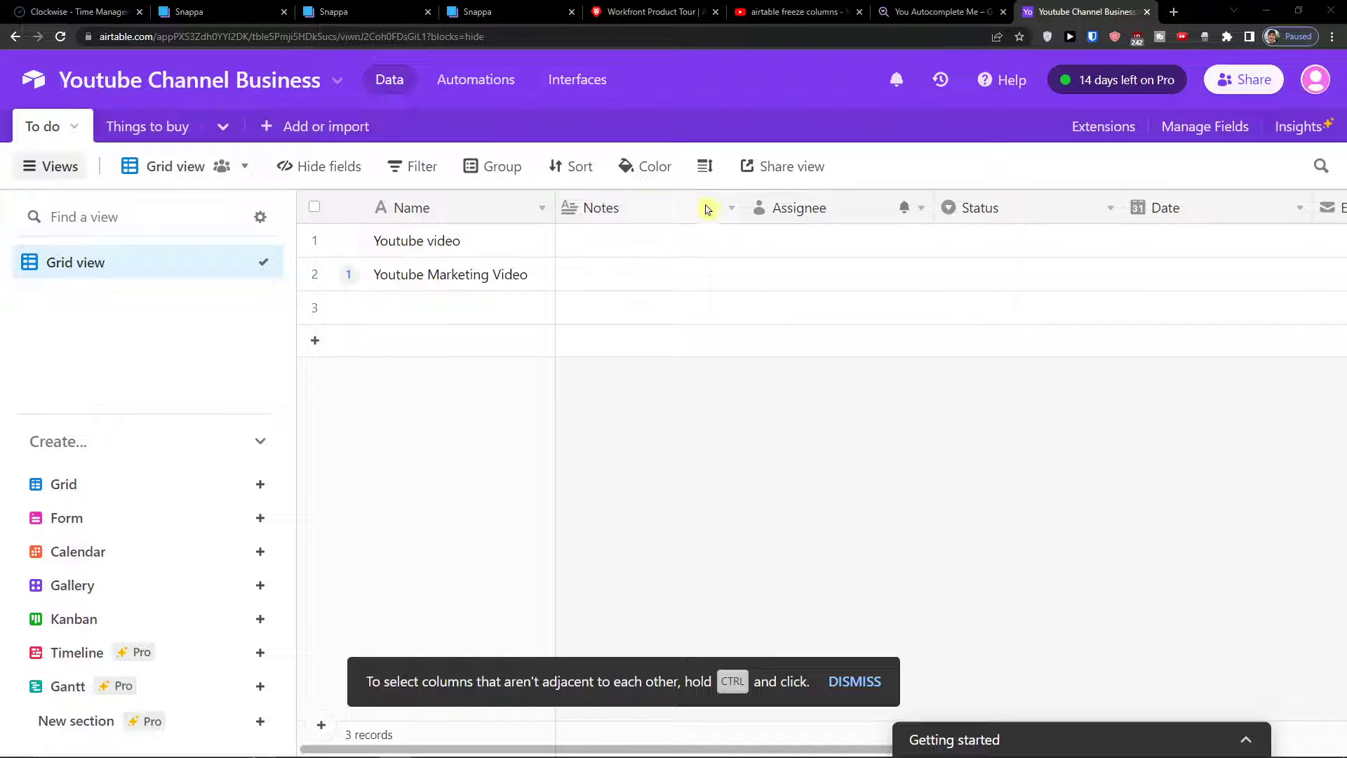
Step: Rename the Notes field to "Subtasks"
click(729, 209)
click(610, 274)
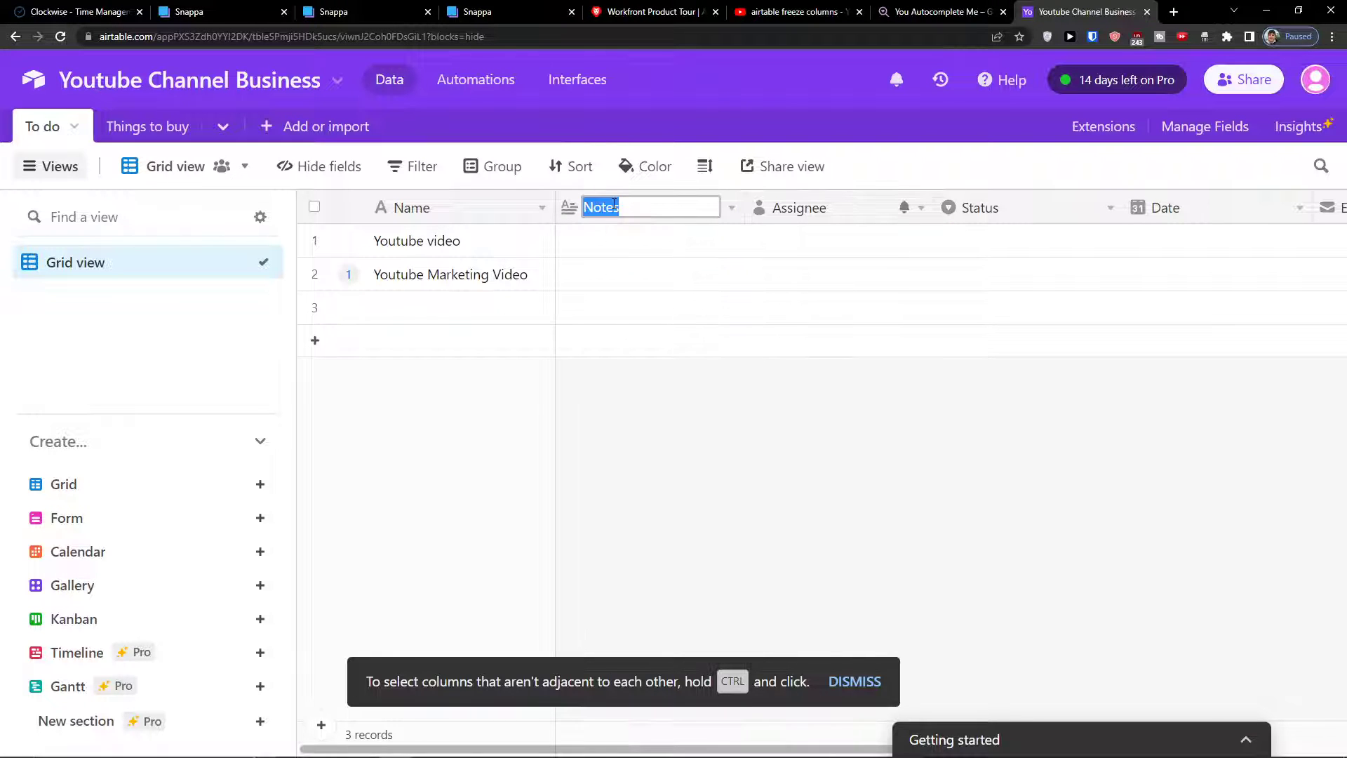
text(Subtasks)
click(634, 241)
Step: Enable rich text formatting on the Subtasks long text field, look through the other field types and save the field
click(704, 210)
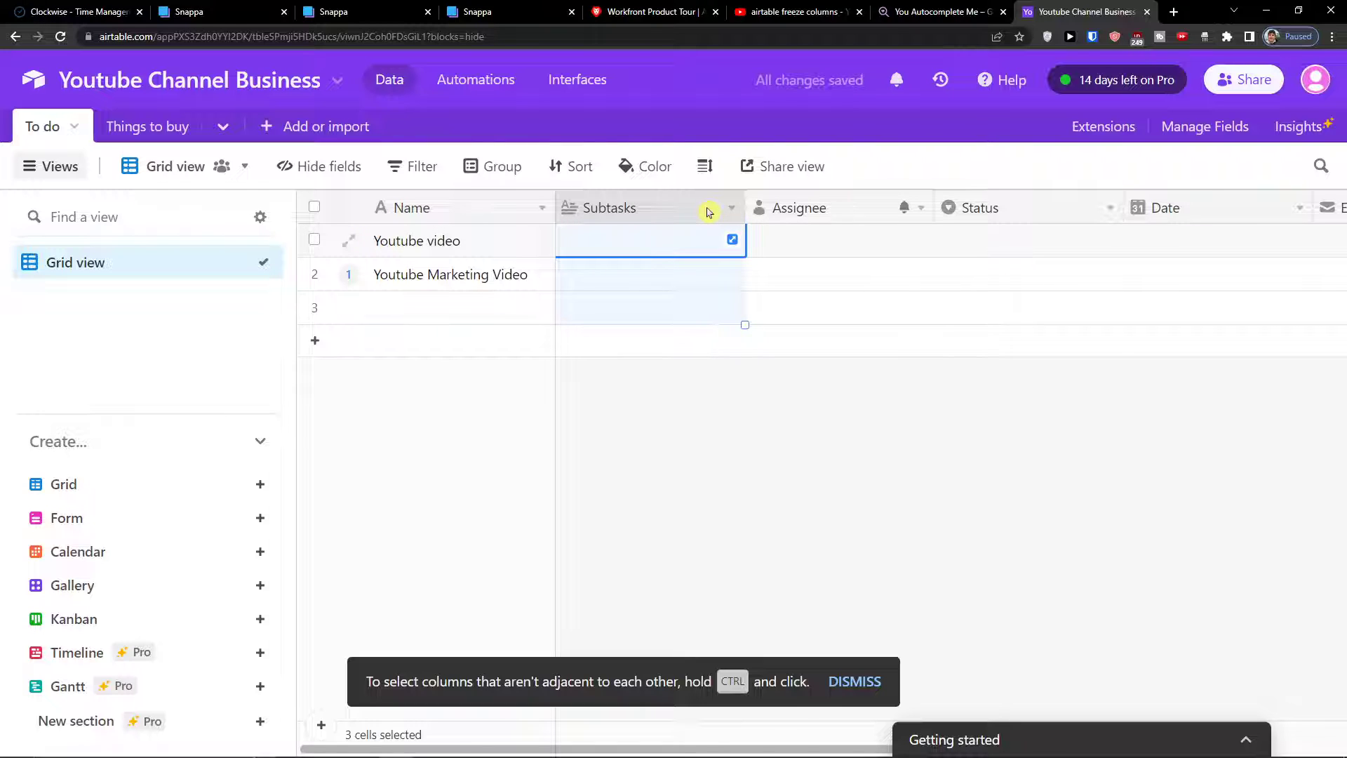
click(729, 209)
click(709, 247)
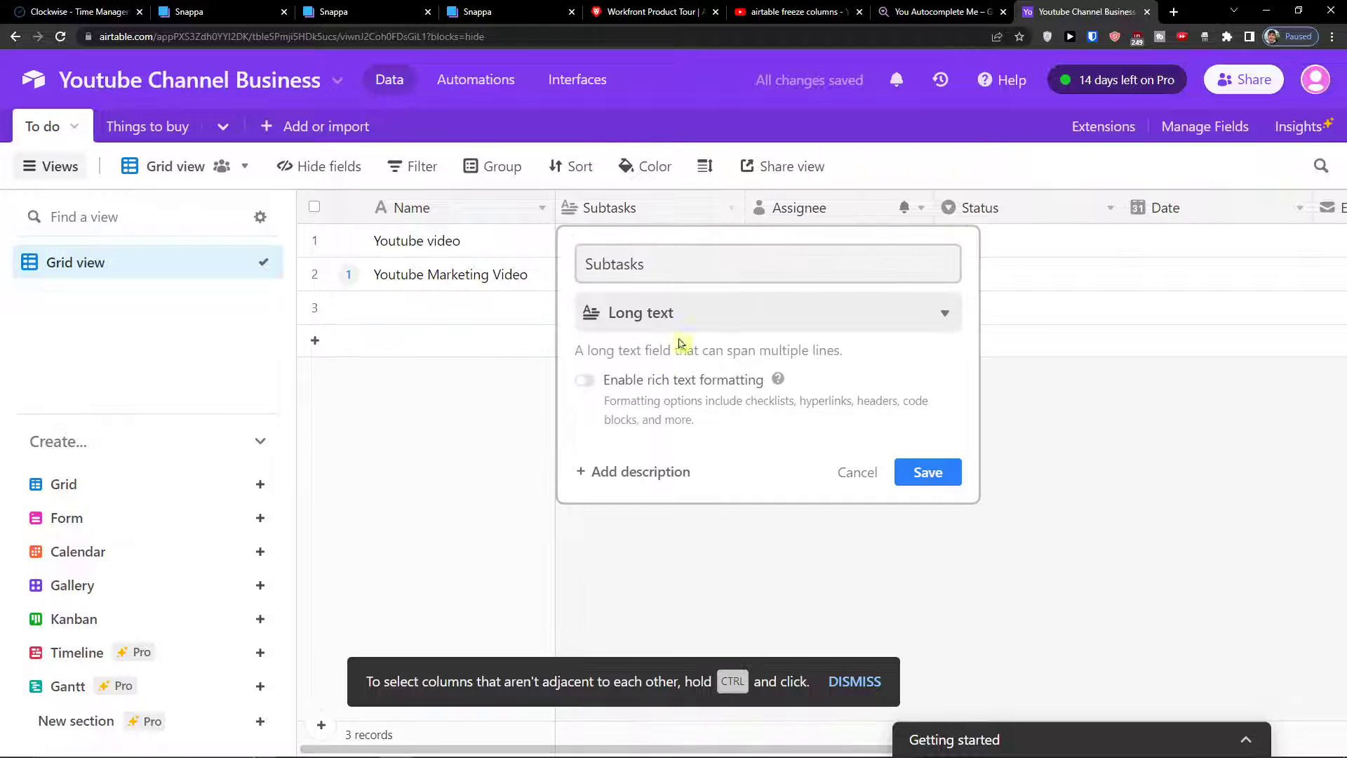
click(639, 382)
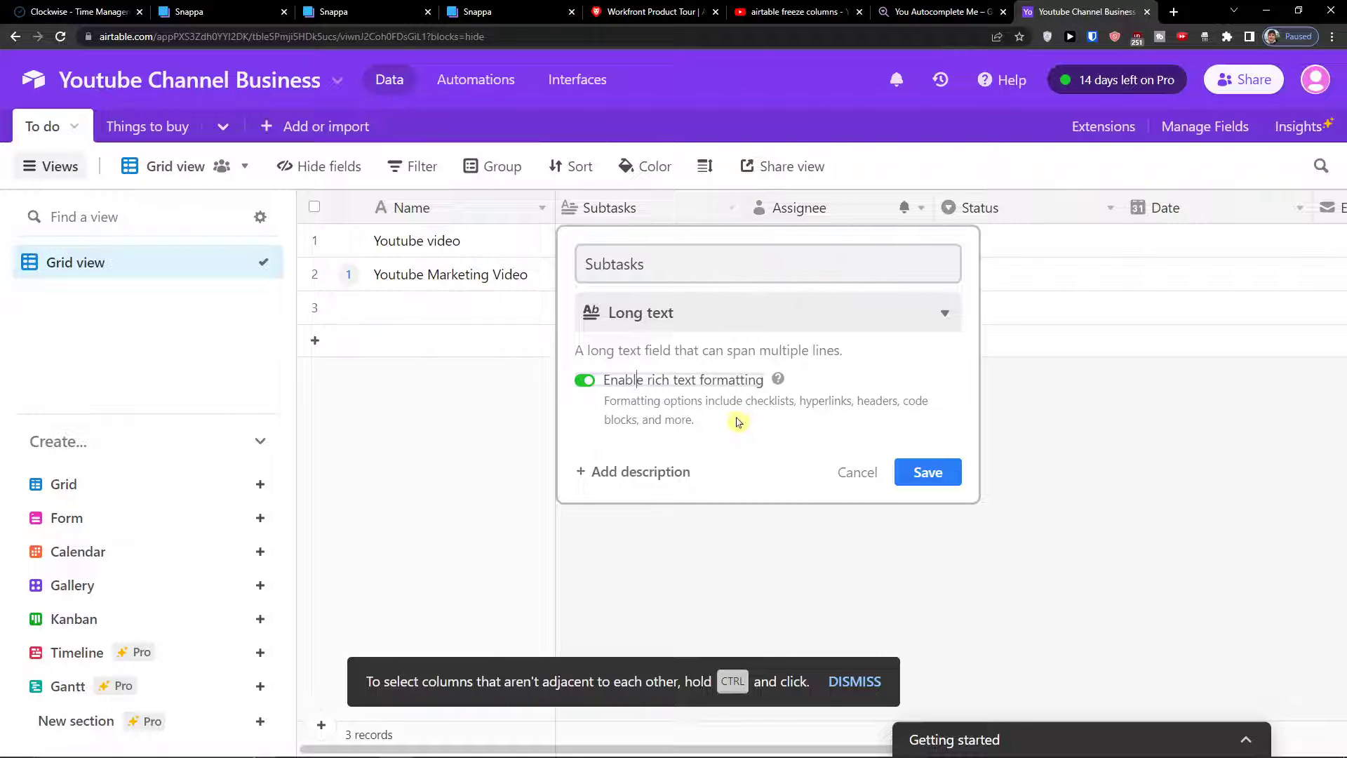
click(629, 319)
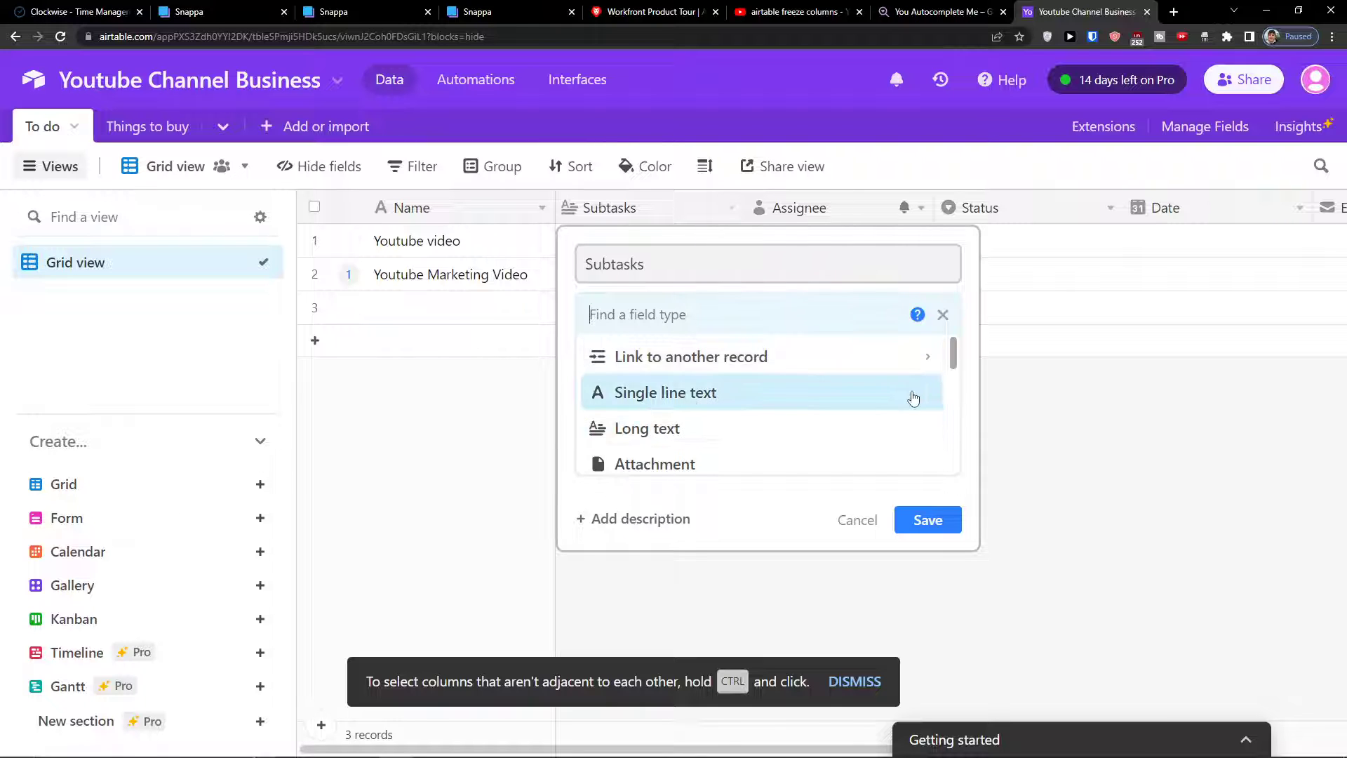
scroll(911, 393, down, 2)
scroll(912, 396, down, 3)
scroll(912, 396, up, 2)
scroll(901, 398, down, 2)
scroll(897, 400, down, 5)
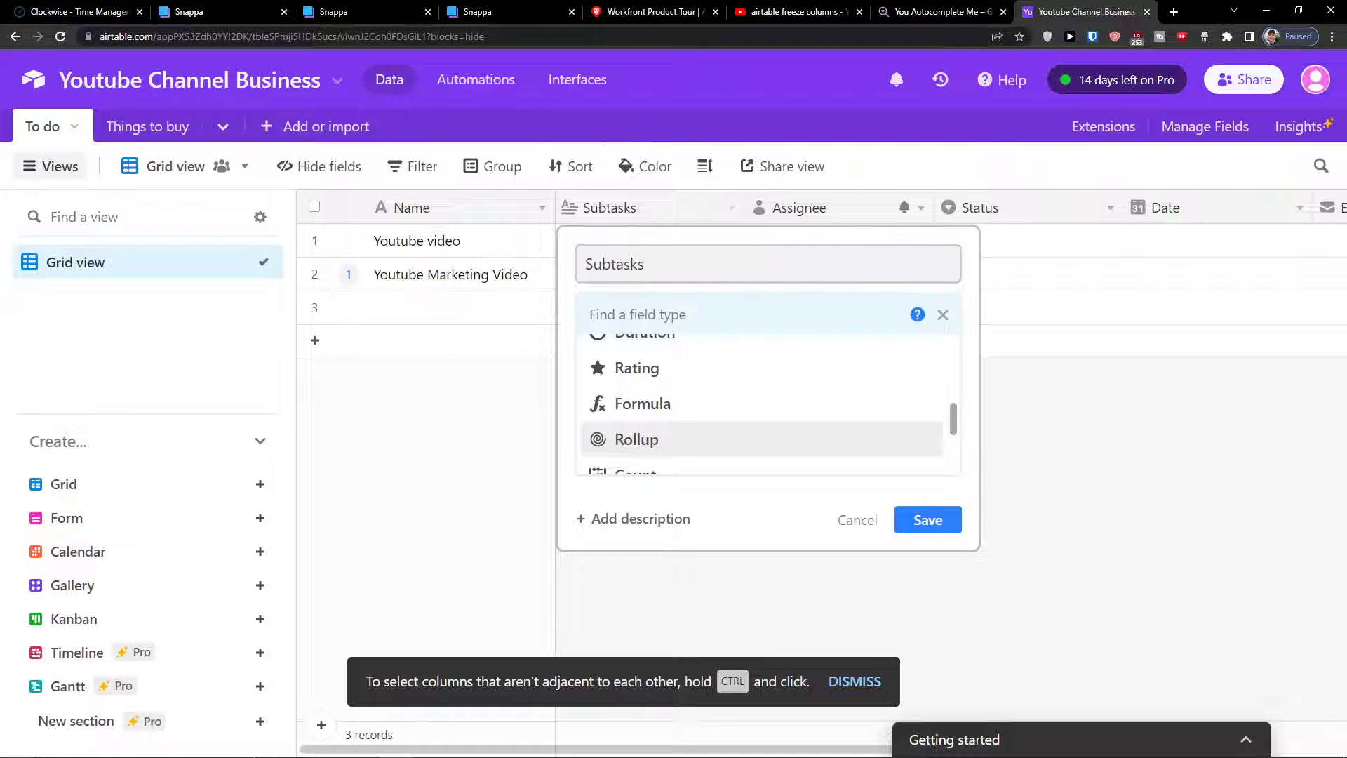
click(922, 538)
Step: Expand the Youtube video record's Subtasks cell and start a checklist in it
click(637, 253)
click(637, 252)
click(731, 239)
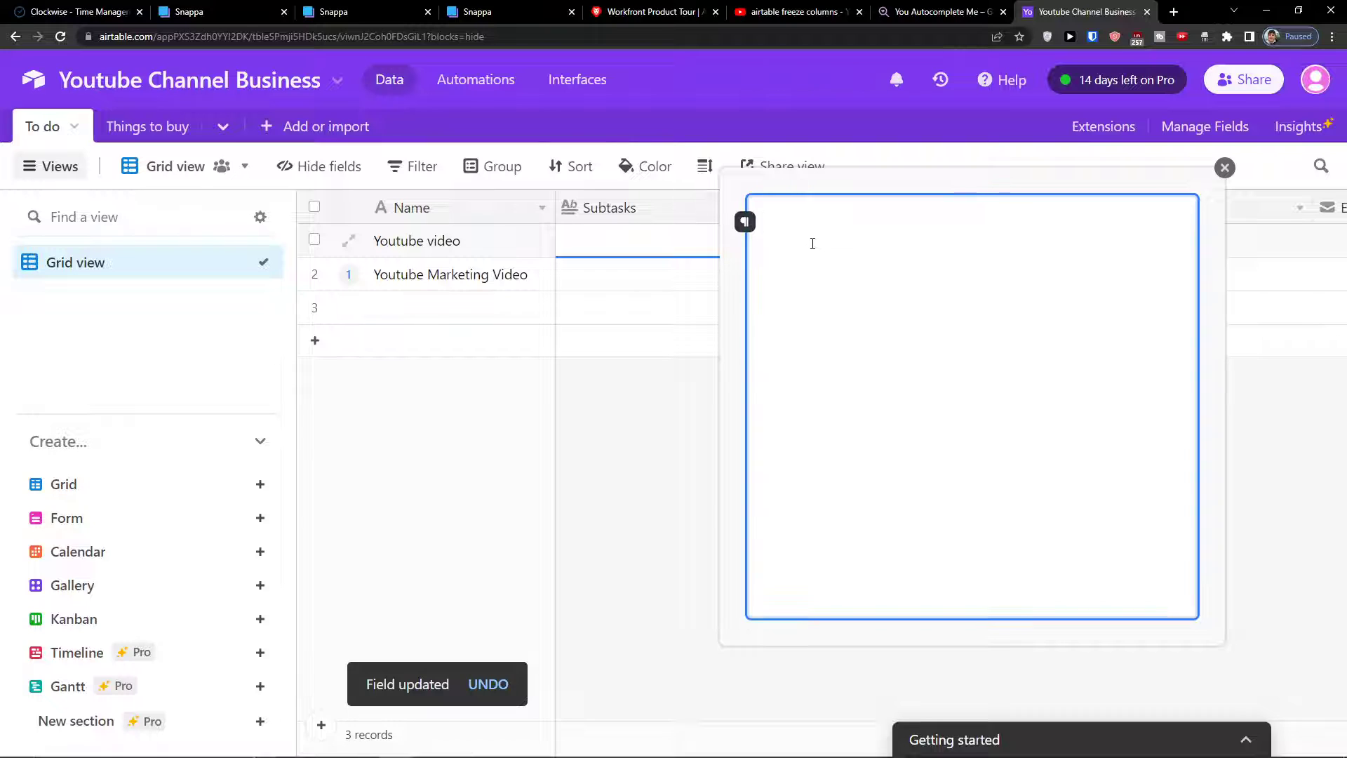
click(745, 221)
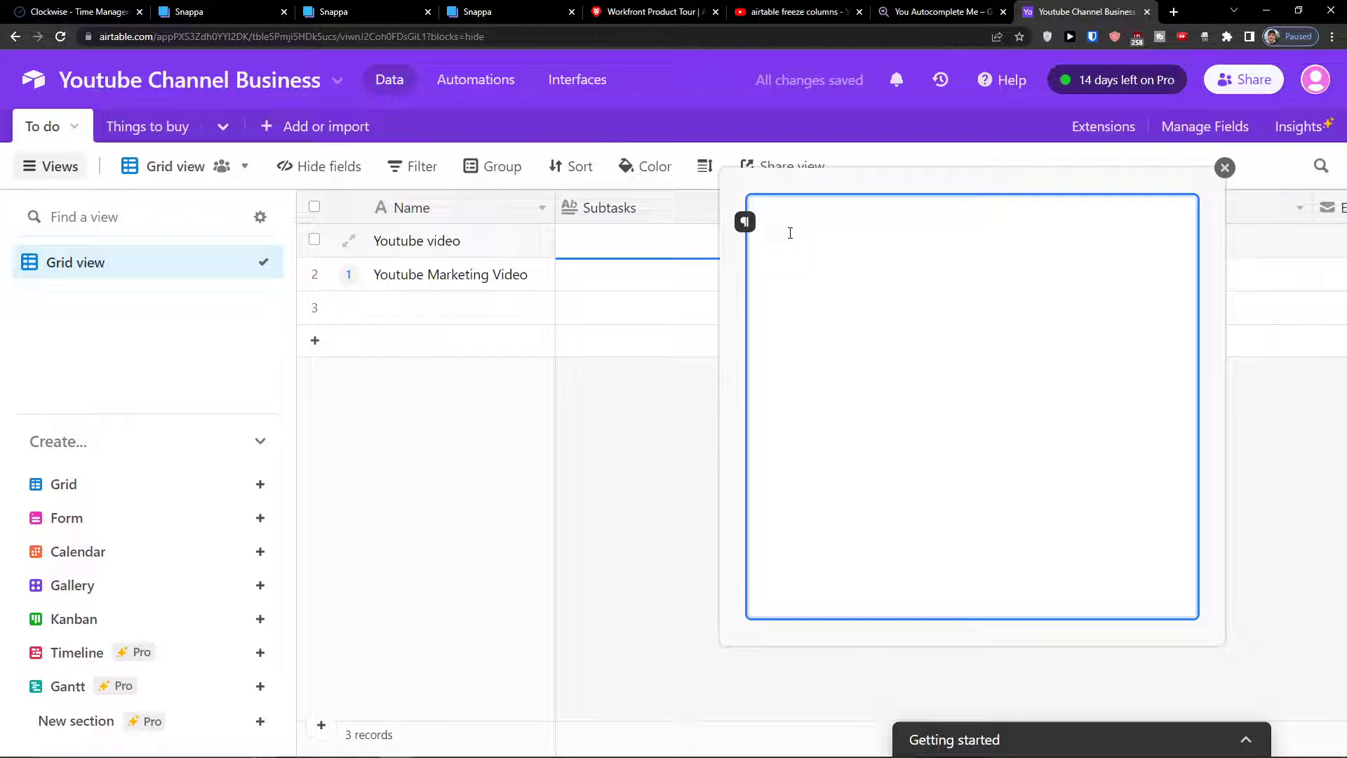
mouse_move(745, 238)
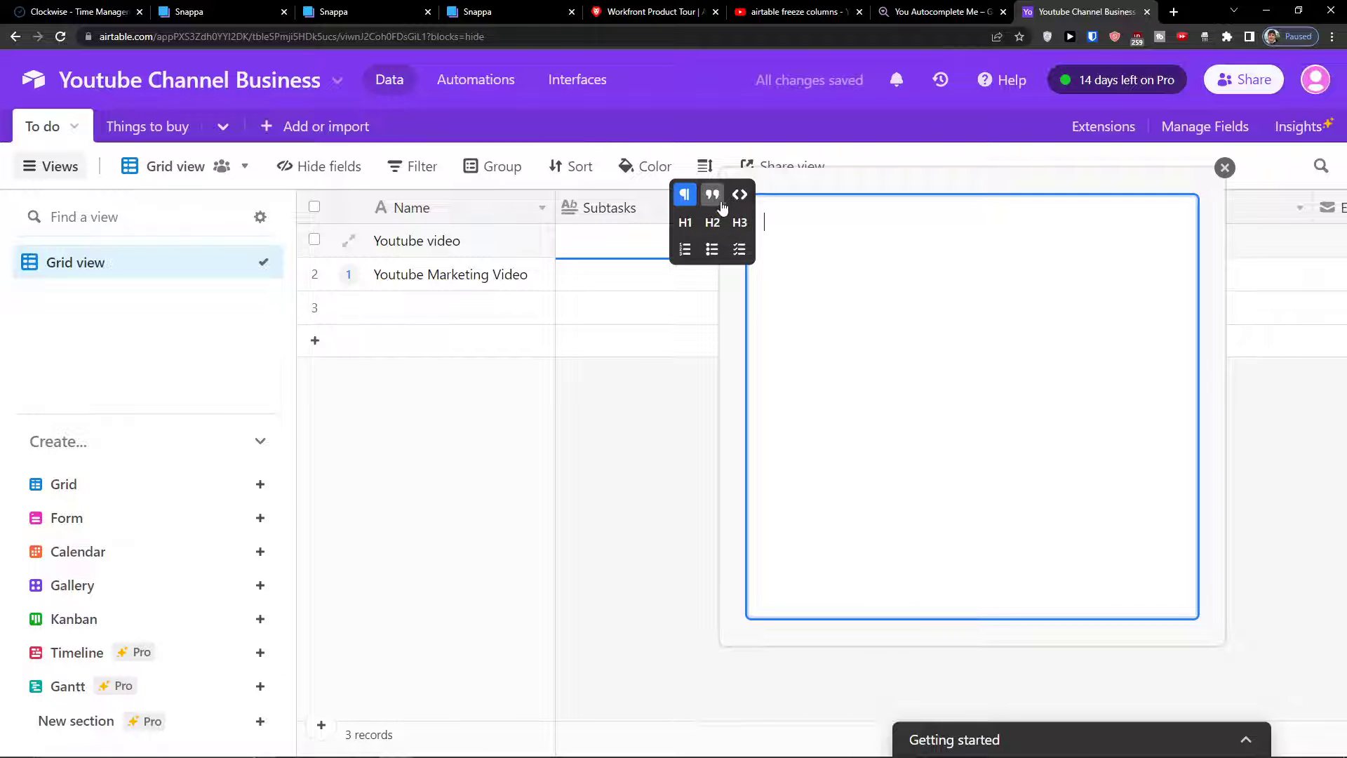
click(738, 202)
click(739, 200)
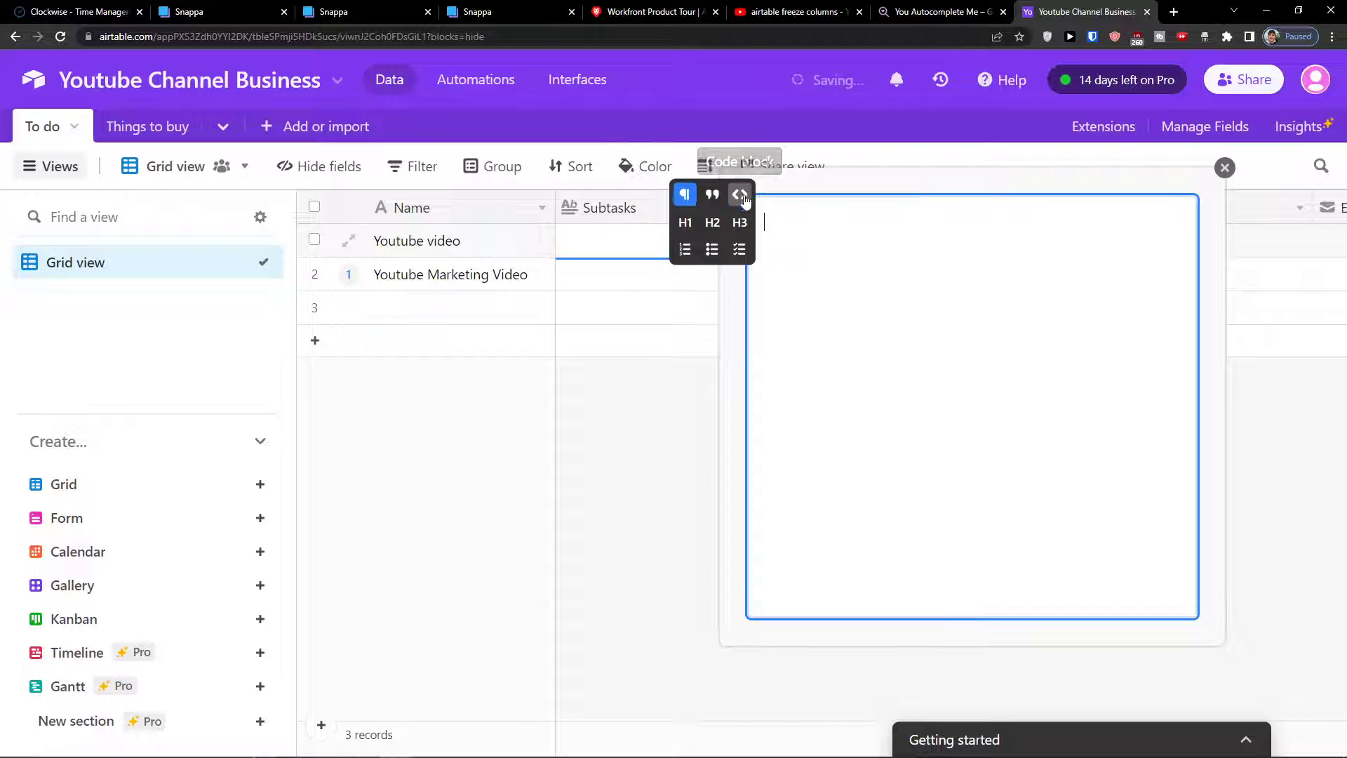
click(739, 251)
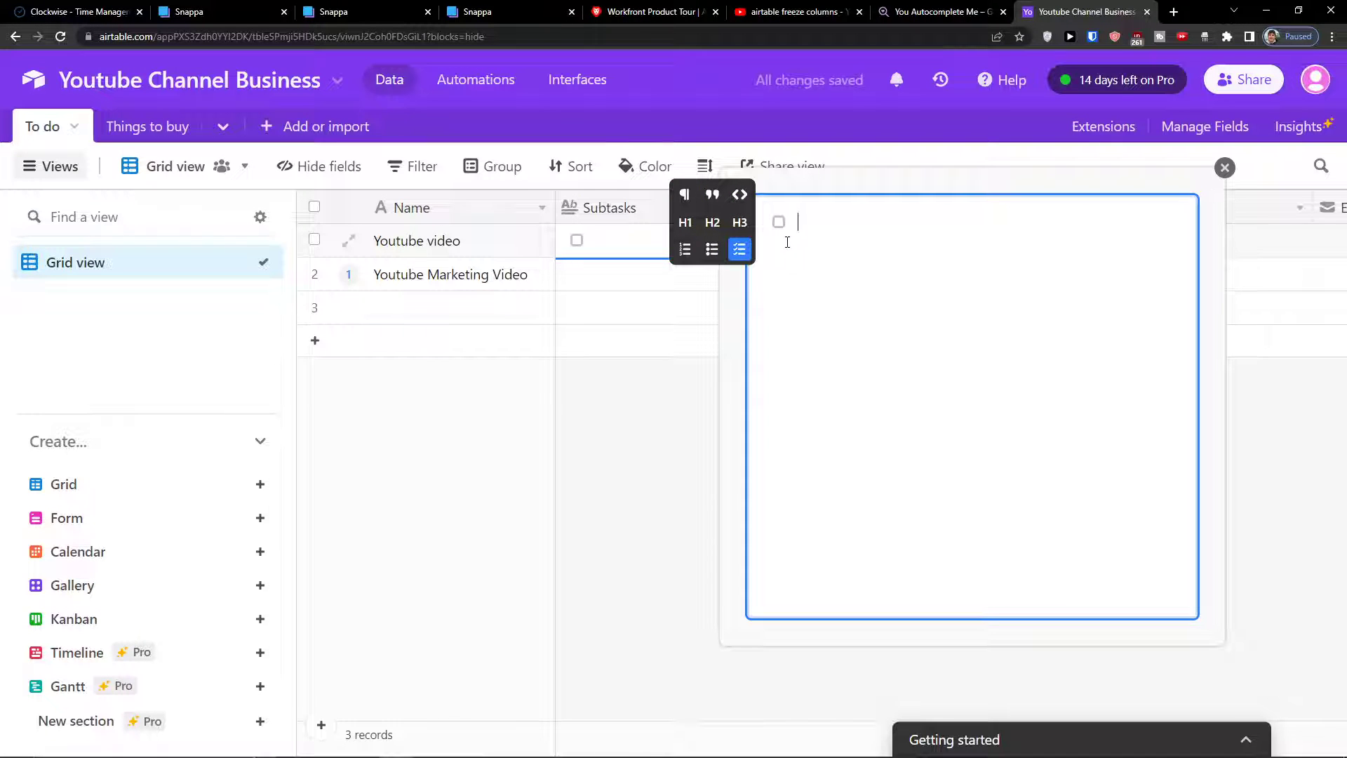
Step: Enter the checklist items "Subtask1", "Subtask 2" and "Subtask 3", and close the expanded cell
text(Subtask1)
key(Return)
text(Subtask 2)
key(Return)
text(Su)
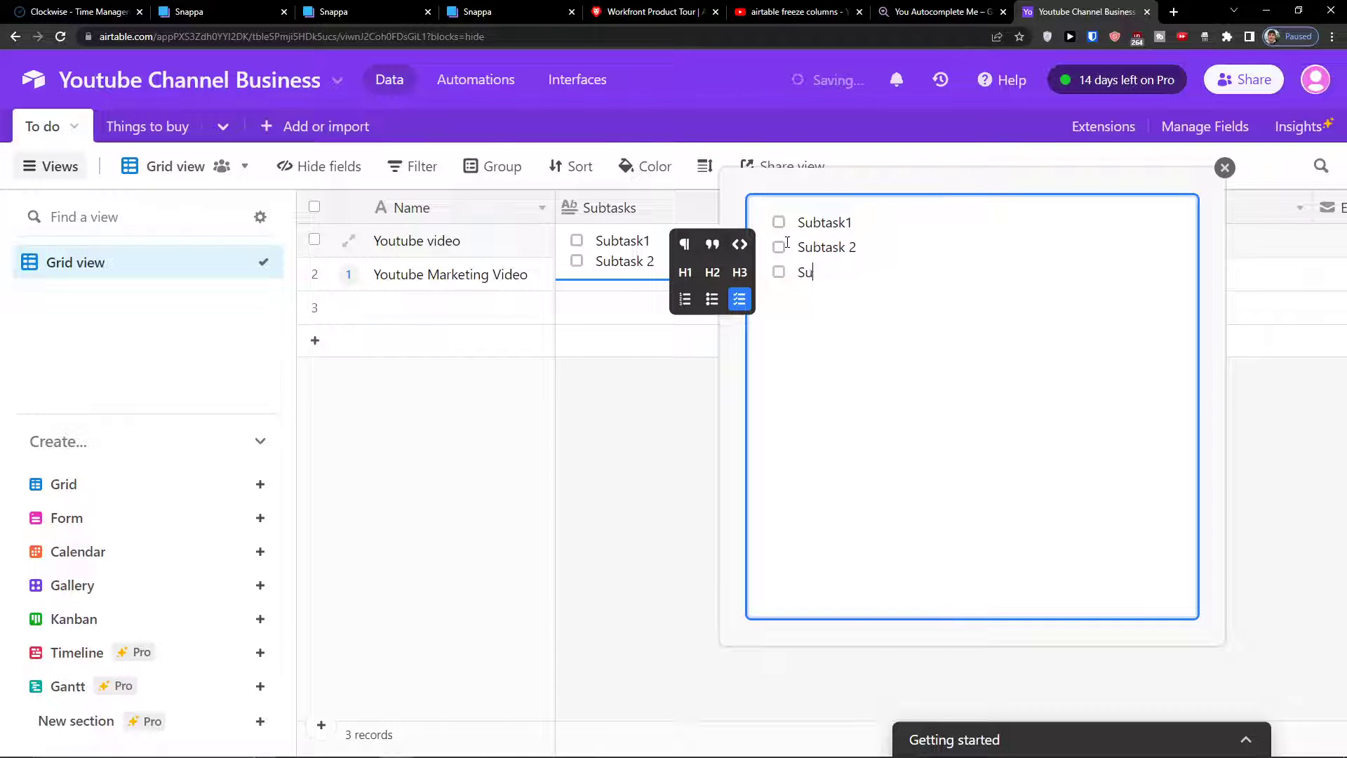
text(btask 3)
key(Return)
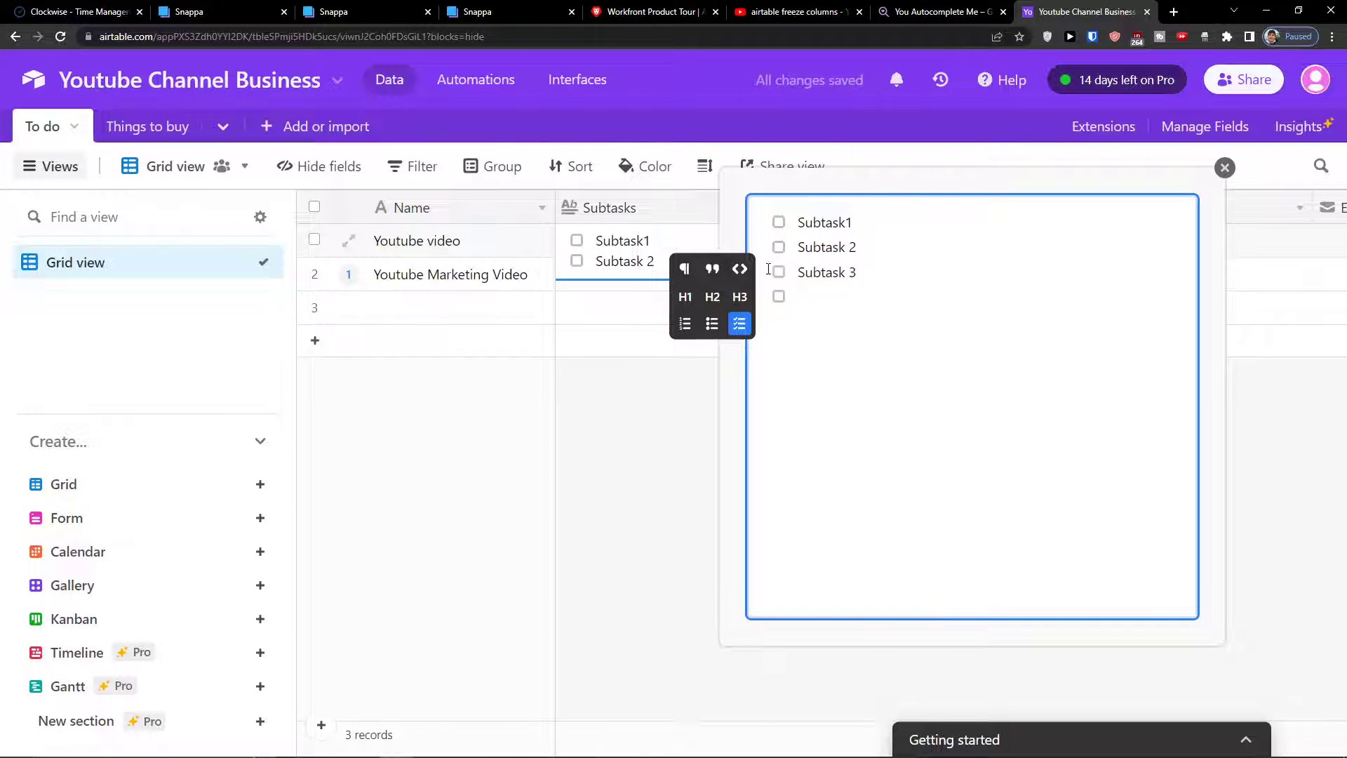
click(596, 459)
Step: Expand the Youtube video record's Subtasks cell to review its checklist, and close it again
click(617, 247)
click(730, 234)
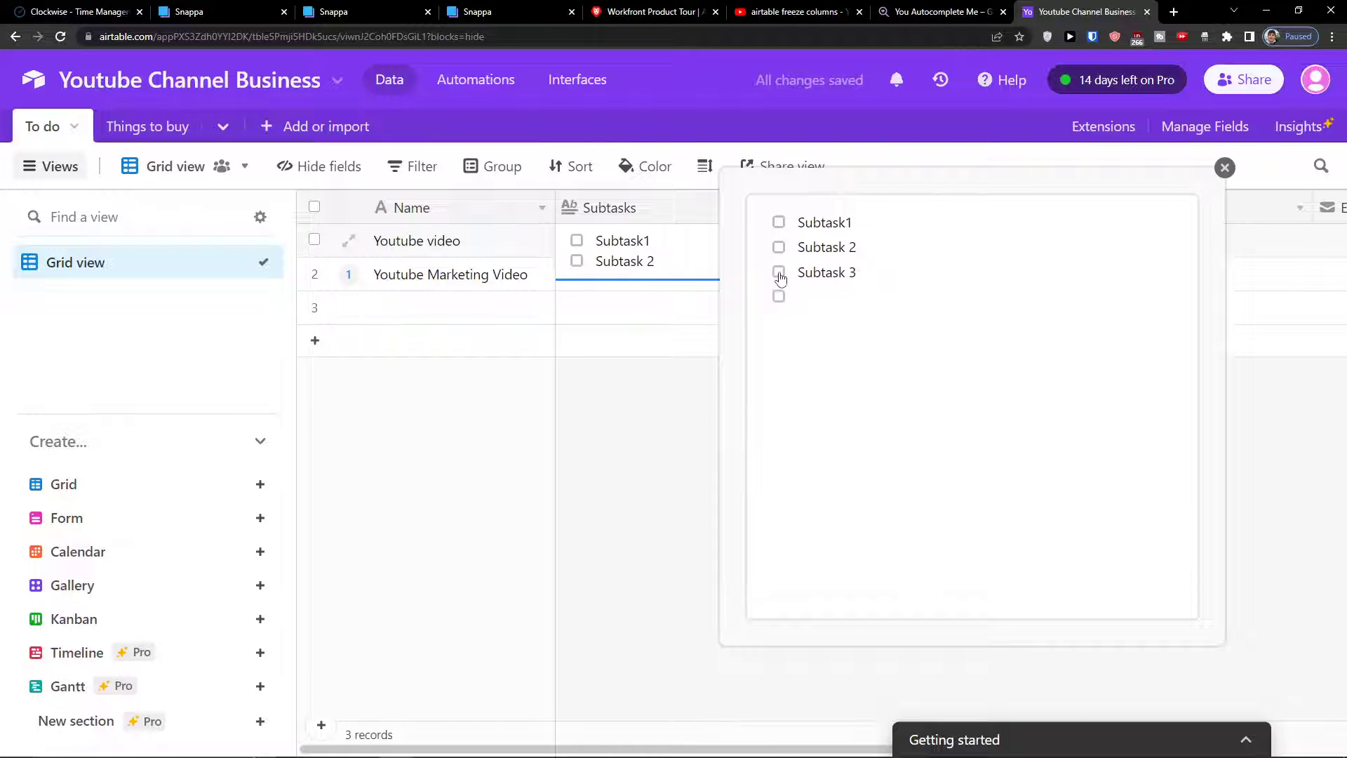
click(598, 322)
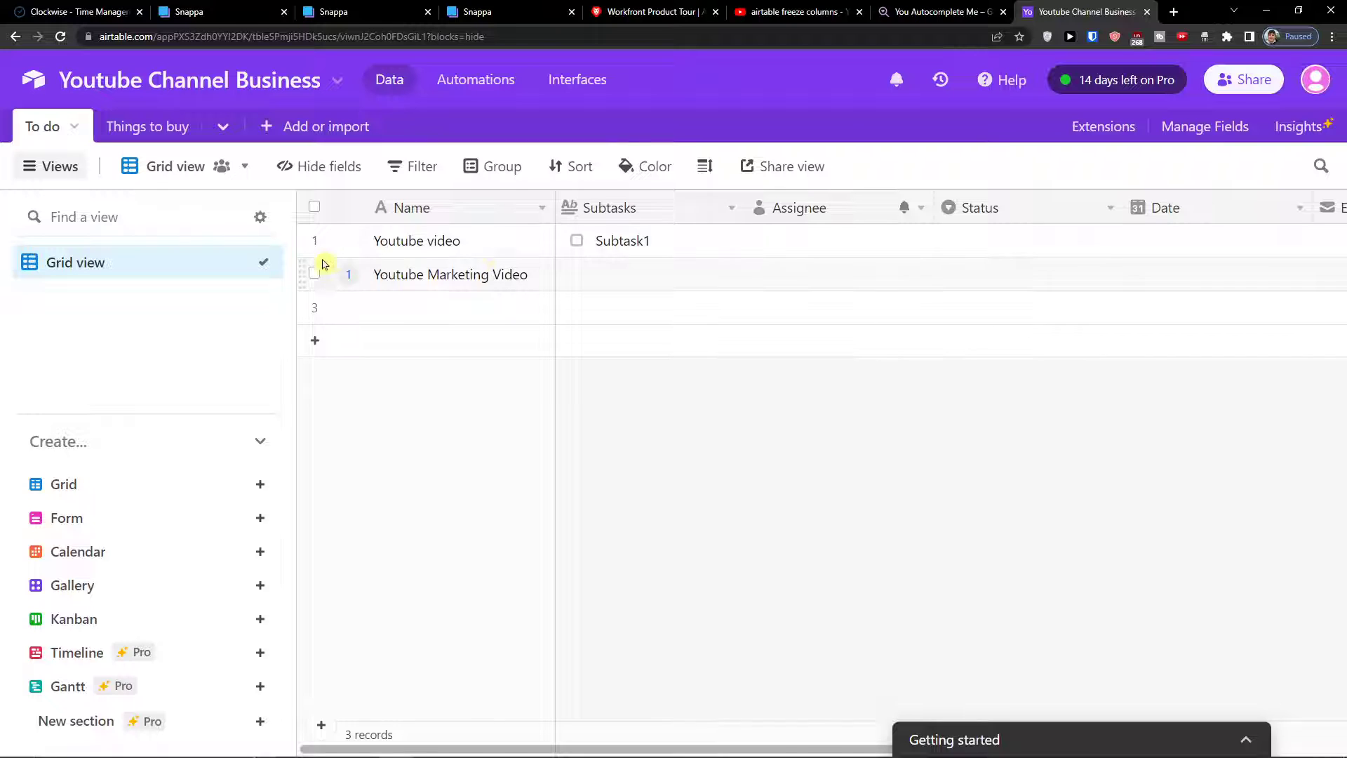
Step: Set the grid view's row height to Medium so more of the Subtasks checklist shows
click(582, 249)
click(705, 166)
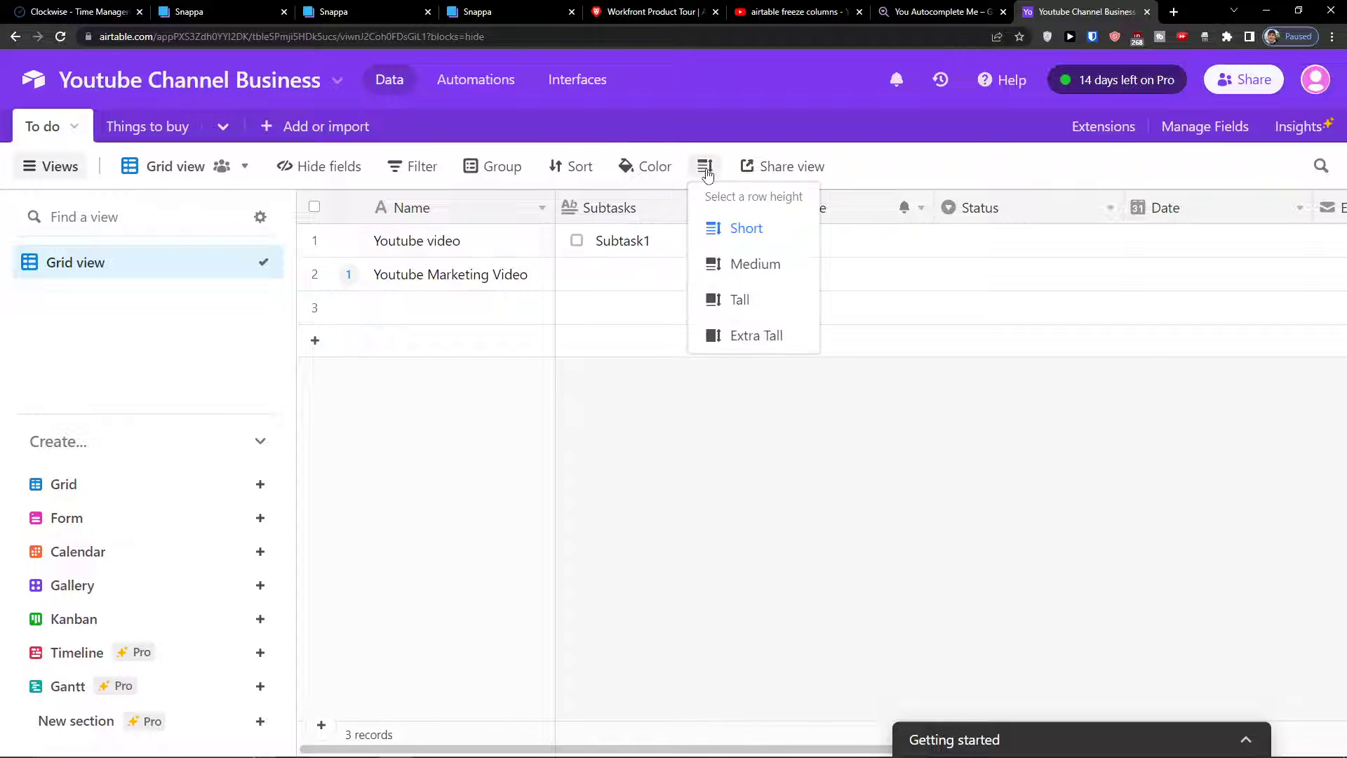
click(745, 273)
Step: Tick off Subtask 3 and Subtask 2 in the Youtube video record's expanded checklist and close the cell
click(576, 268)
click(577, 269)
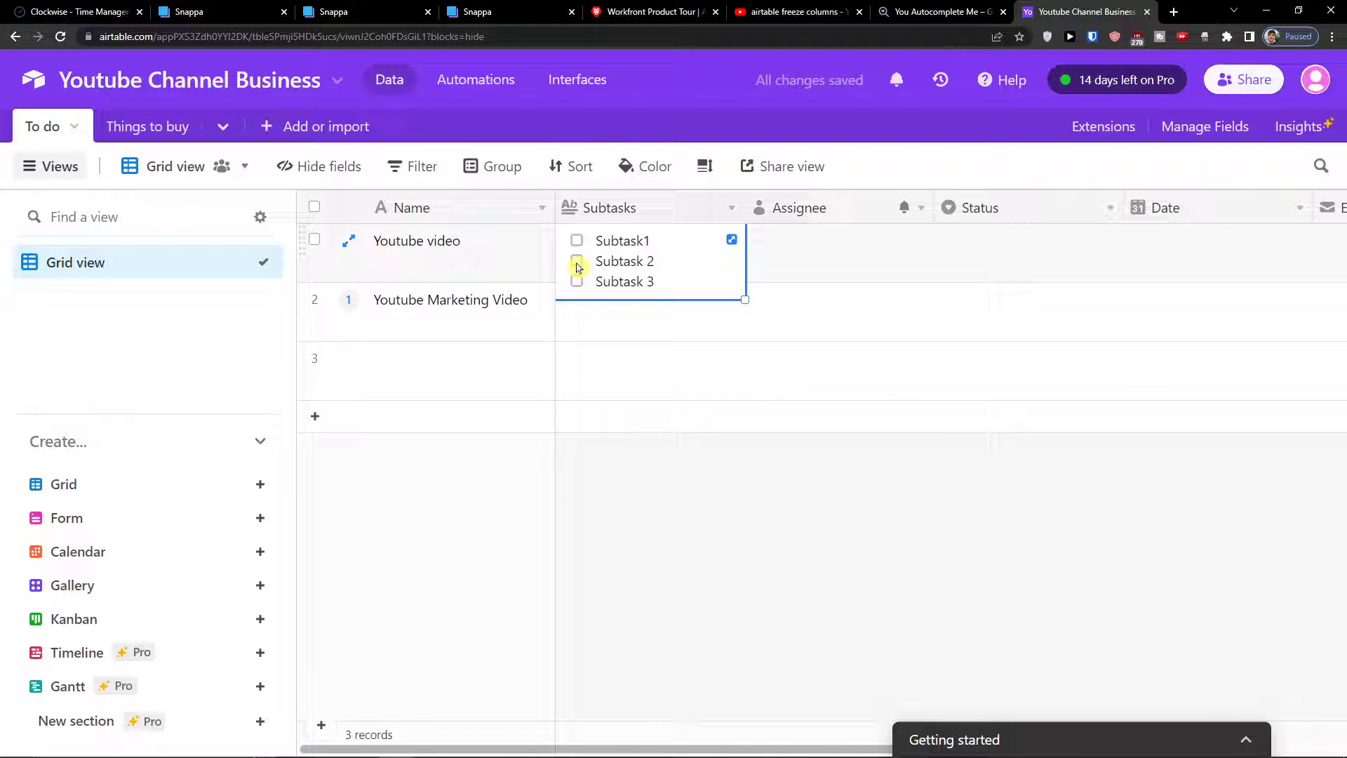
click(732, 239)
click(779, 272)
click(778, 247)
click(673, 424)
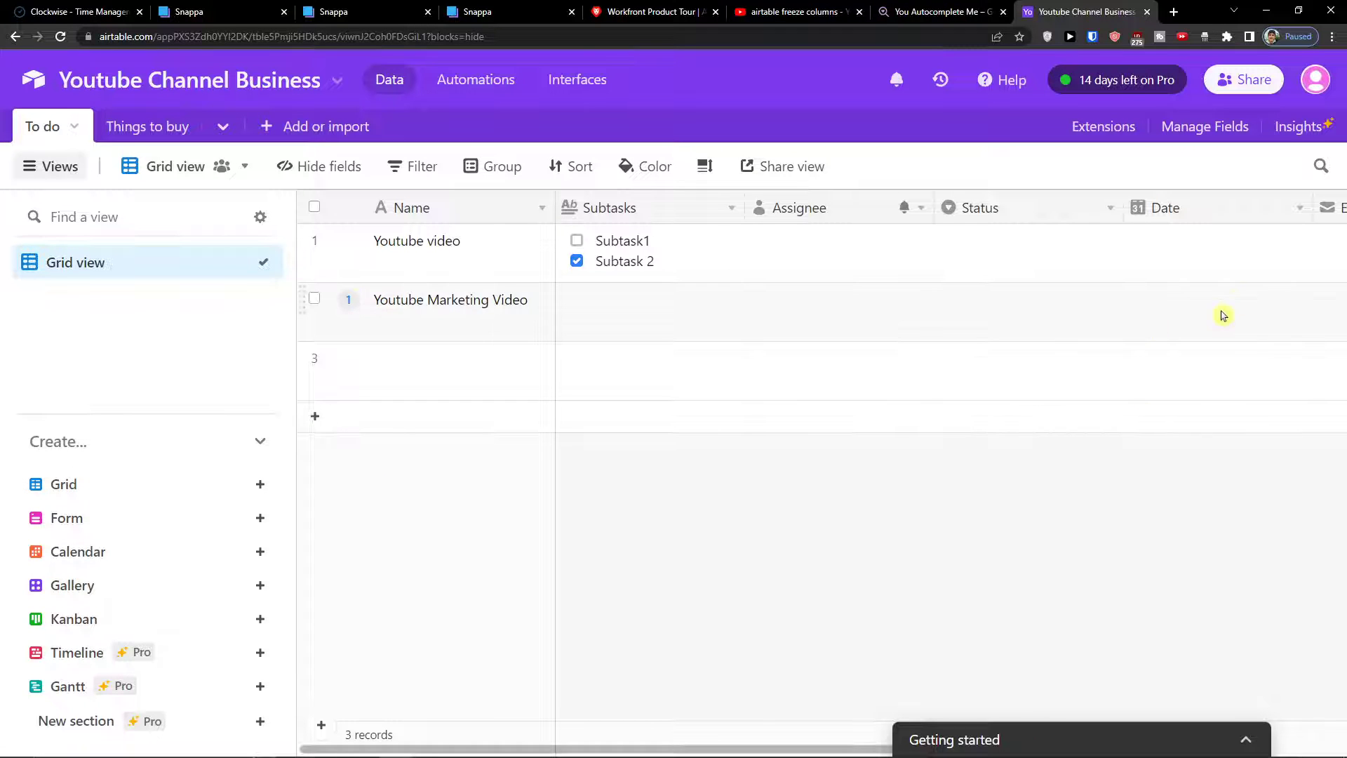
Step: Add a Duration field with the h:mm format after the Expenses field
drag(805, 749, 1317, 276)
click(1247, 220)
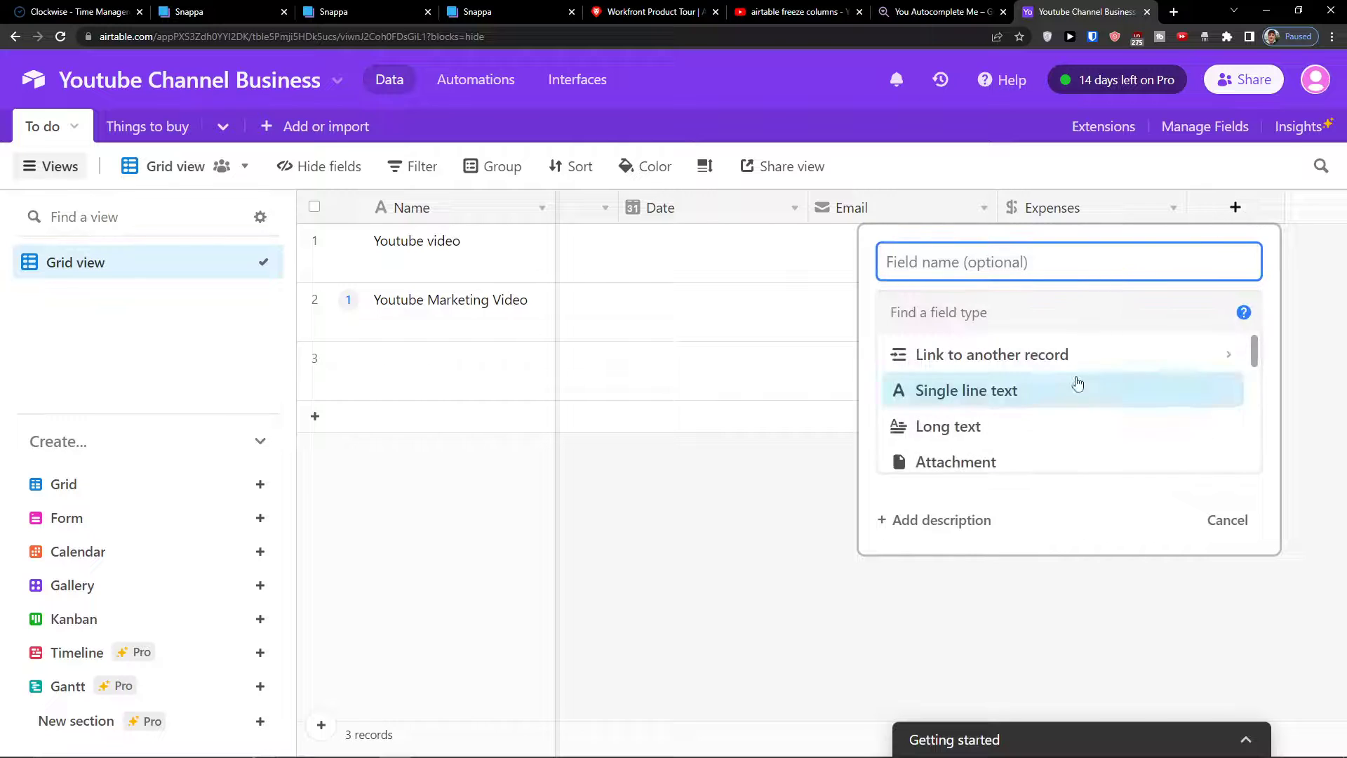
scroll(1076, 381, down, 2)
scroll(1075, 415, down, 3)
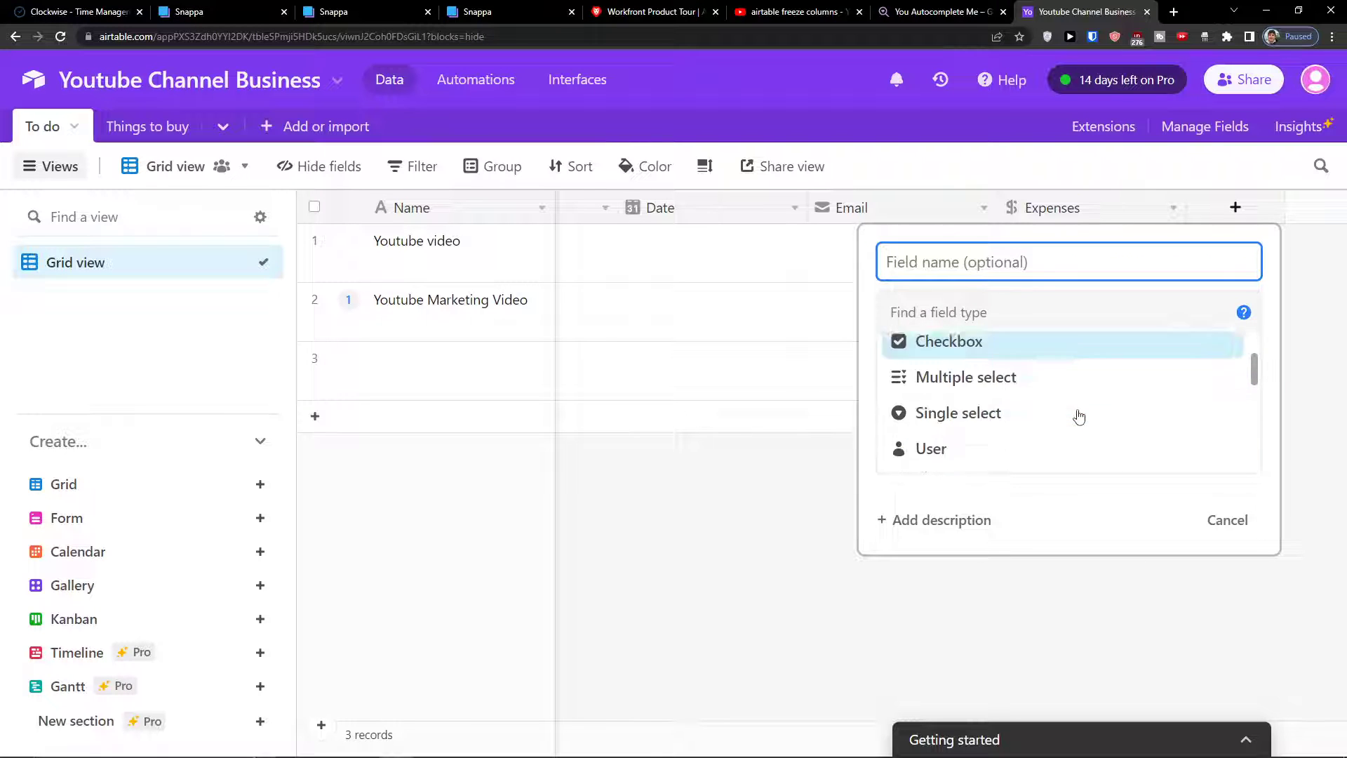
scroll(1070, 419, down, 6)
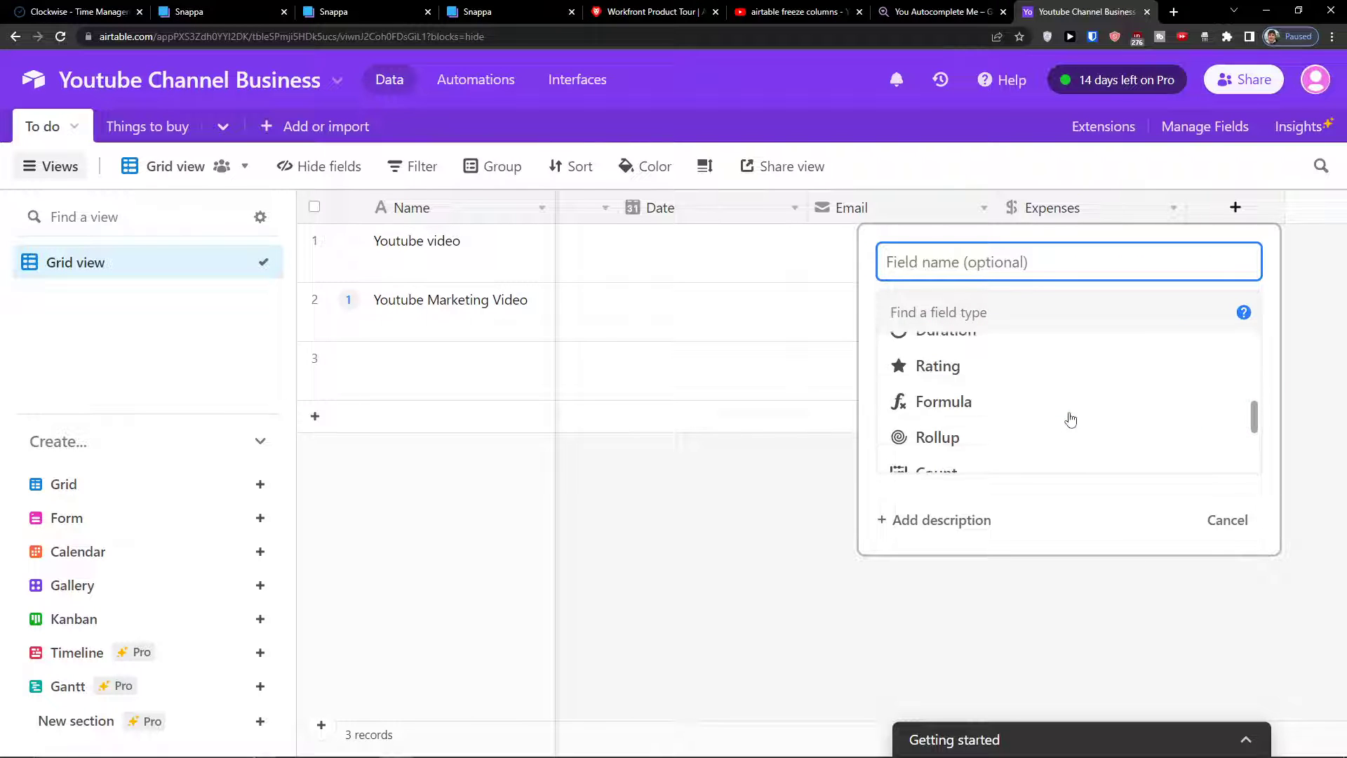
scroll(1069, 420, up, 1)
scroll(1010, 391, up, 3)
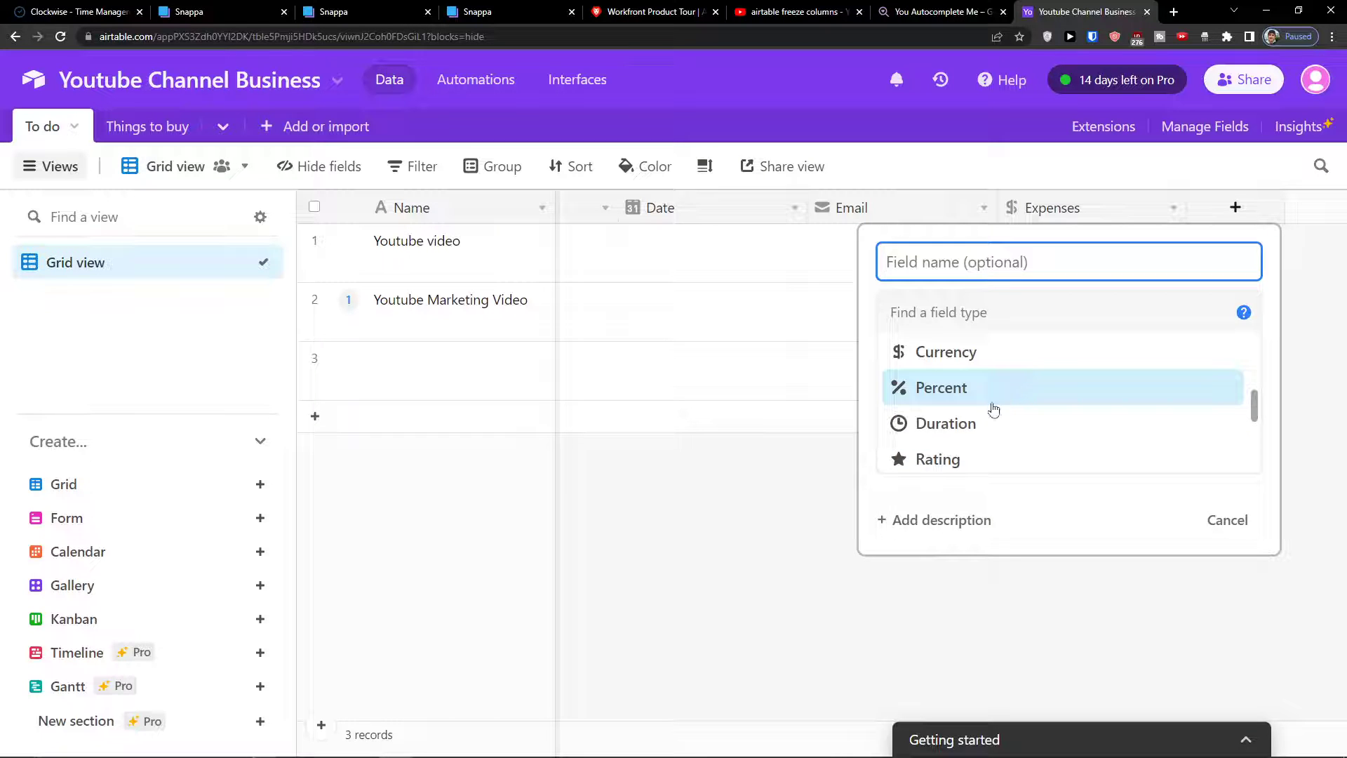
click(986, 418)
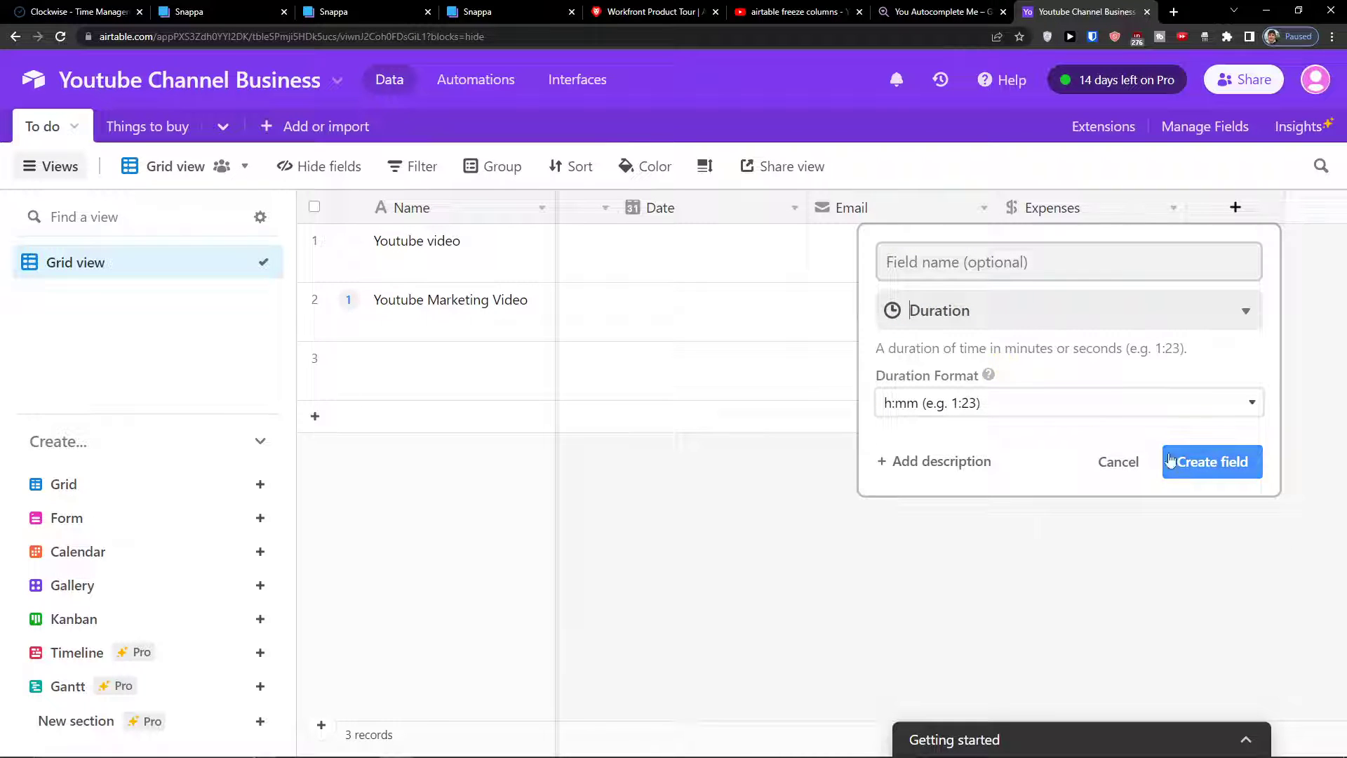
click(1201, 468)
Step: Enter a duration of 1:25 for the Youtube Marketing Video record
double_click(1191, 300)
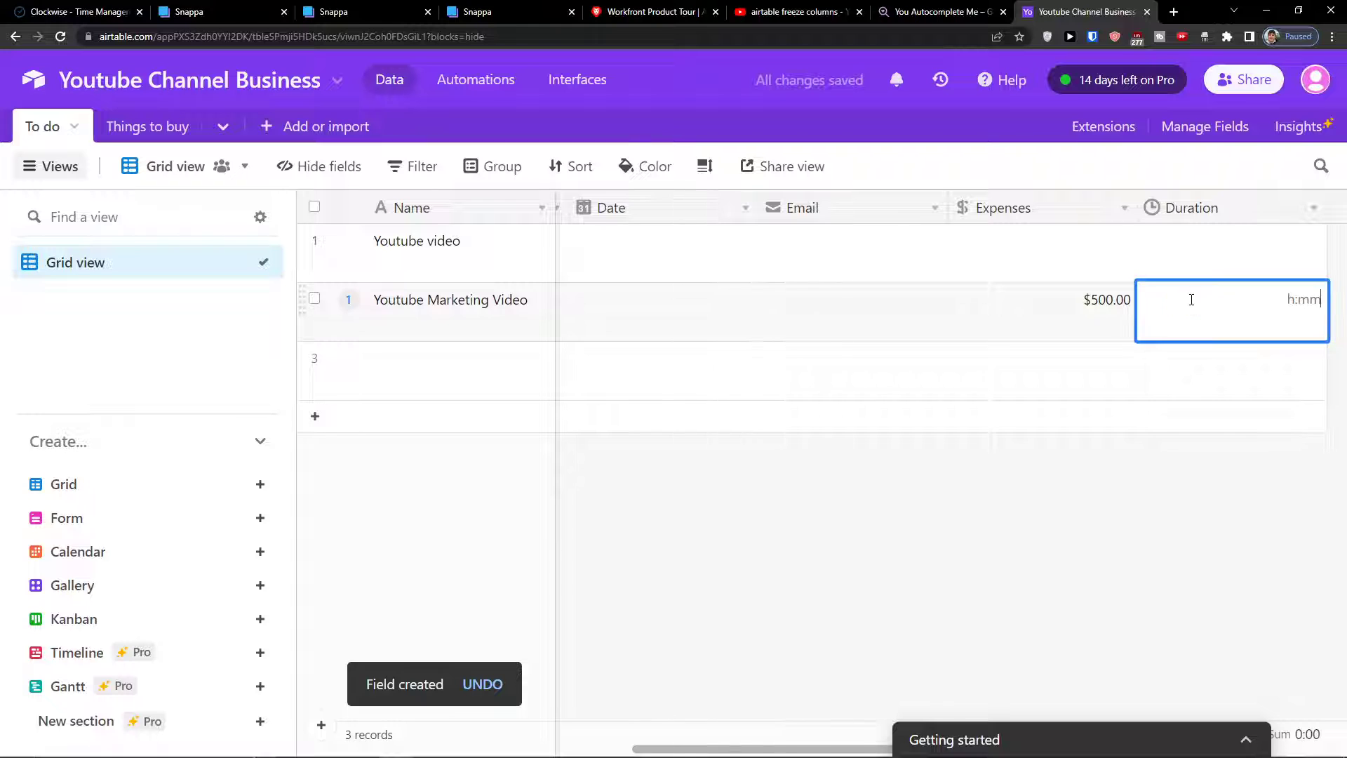
text(1)
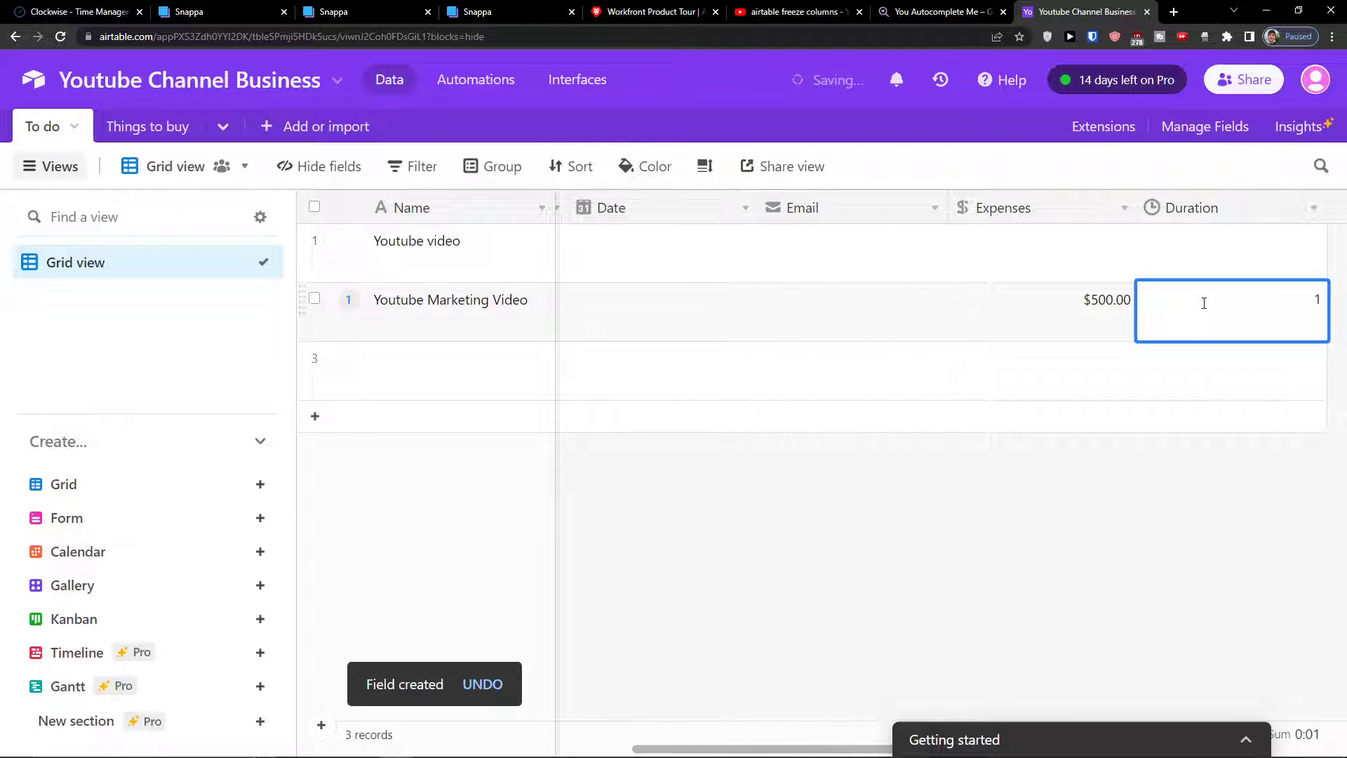
text(:25)
key(Return)
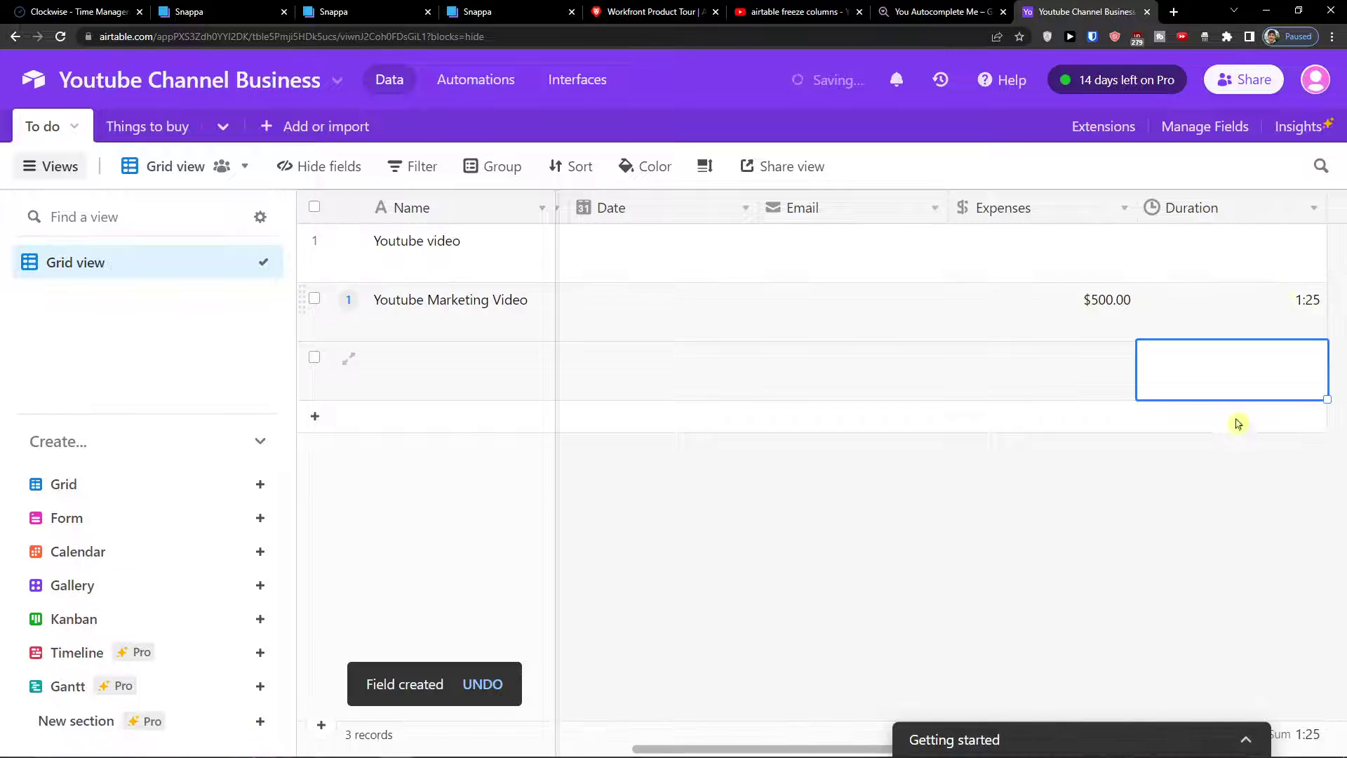
Step: Add a field of type Phone number named "Phone Number" after the Duration field
drag(841, 748, 968, 745)
click(1228, 212)
scroll(1052, 463, down, 5)
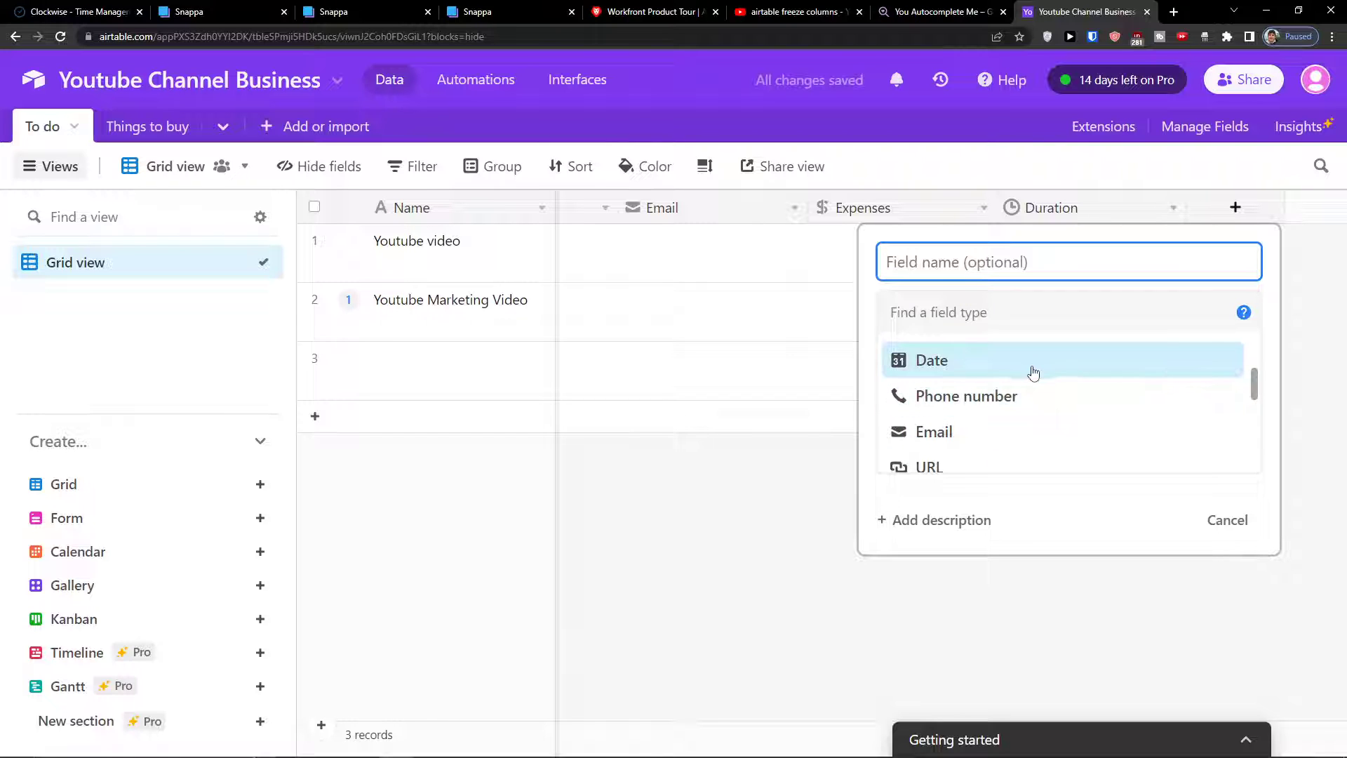
scroll(1016, 403, down, 1)
scroll(1016, 410, up, 1)
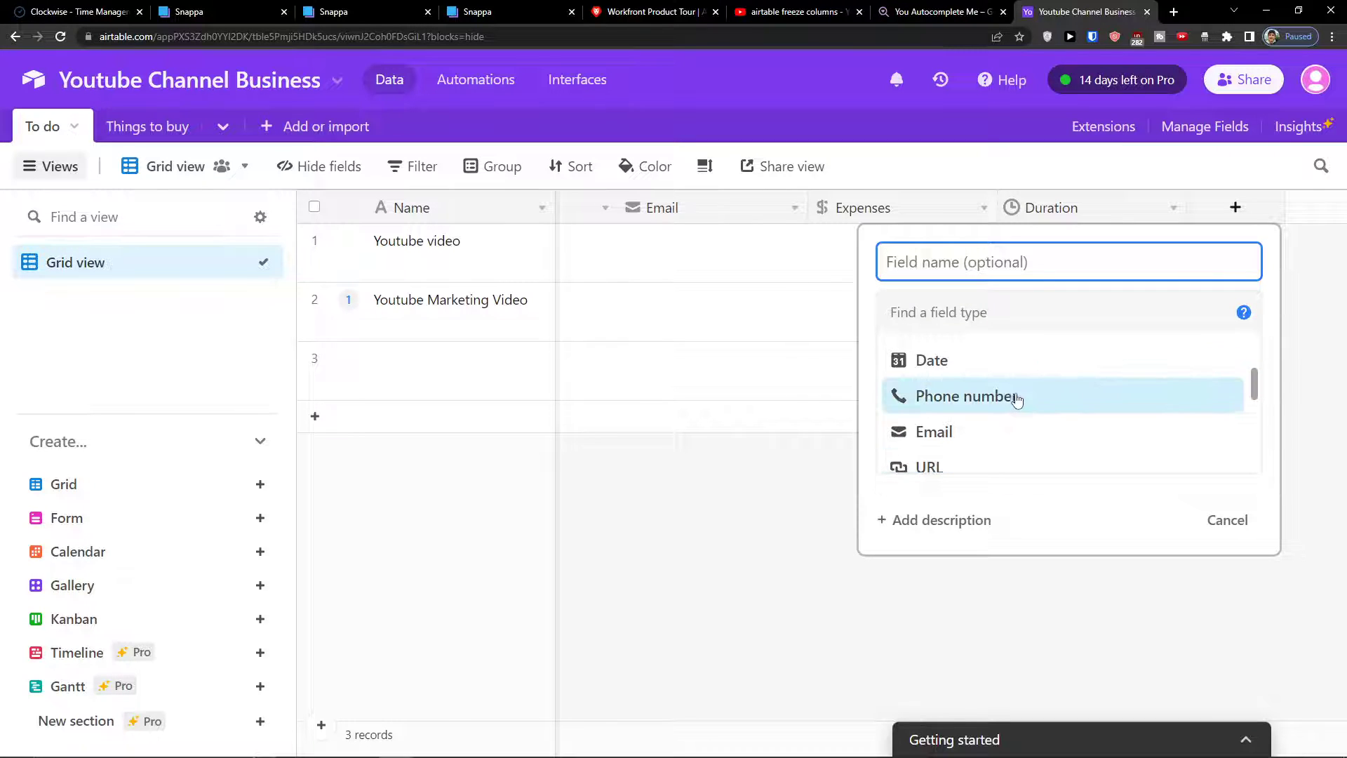
click(1016, 399)
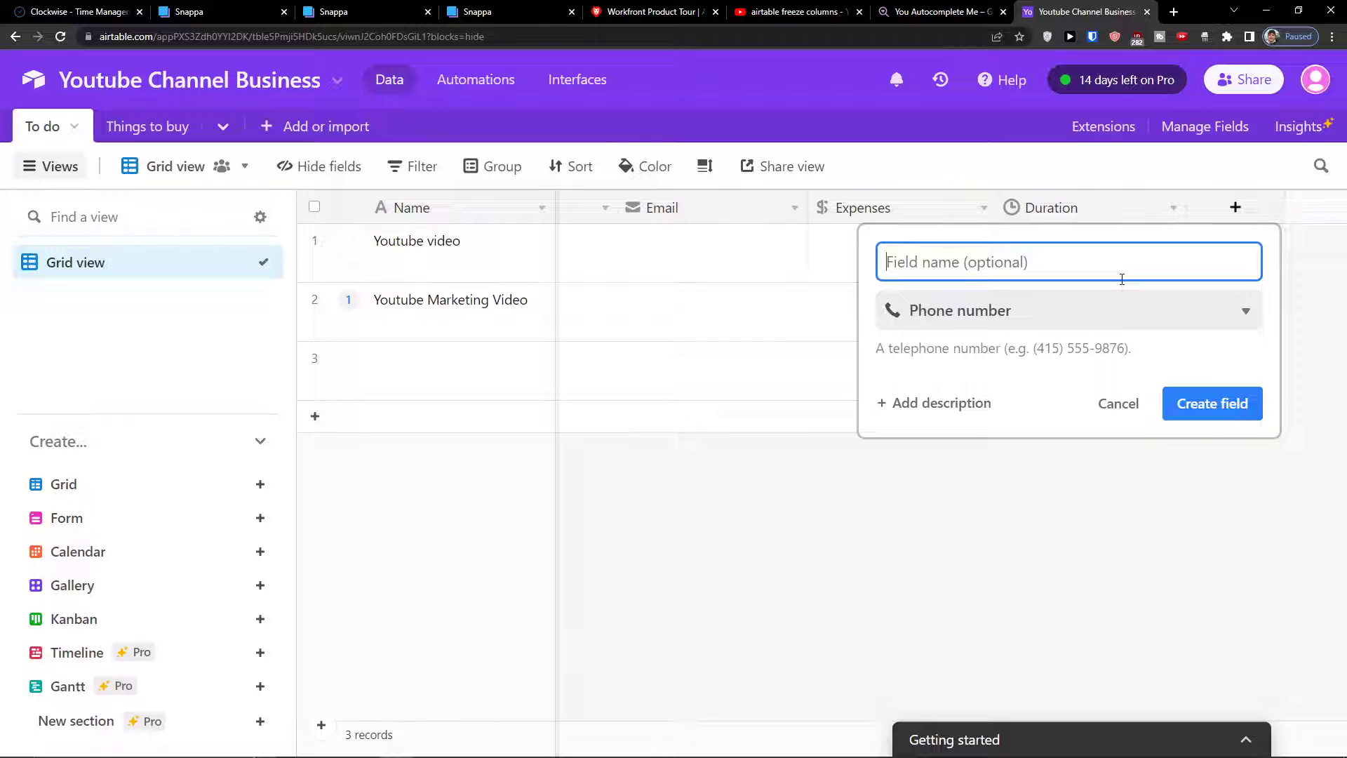
text(Phone Number)
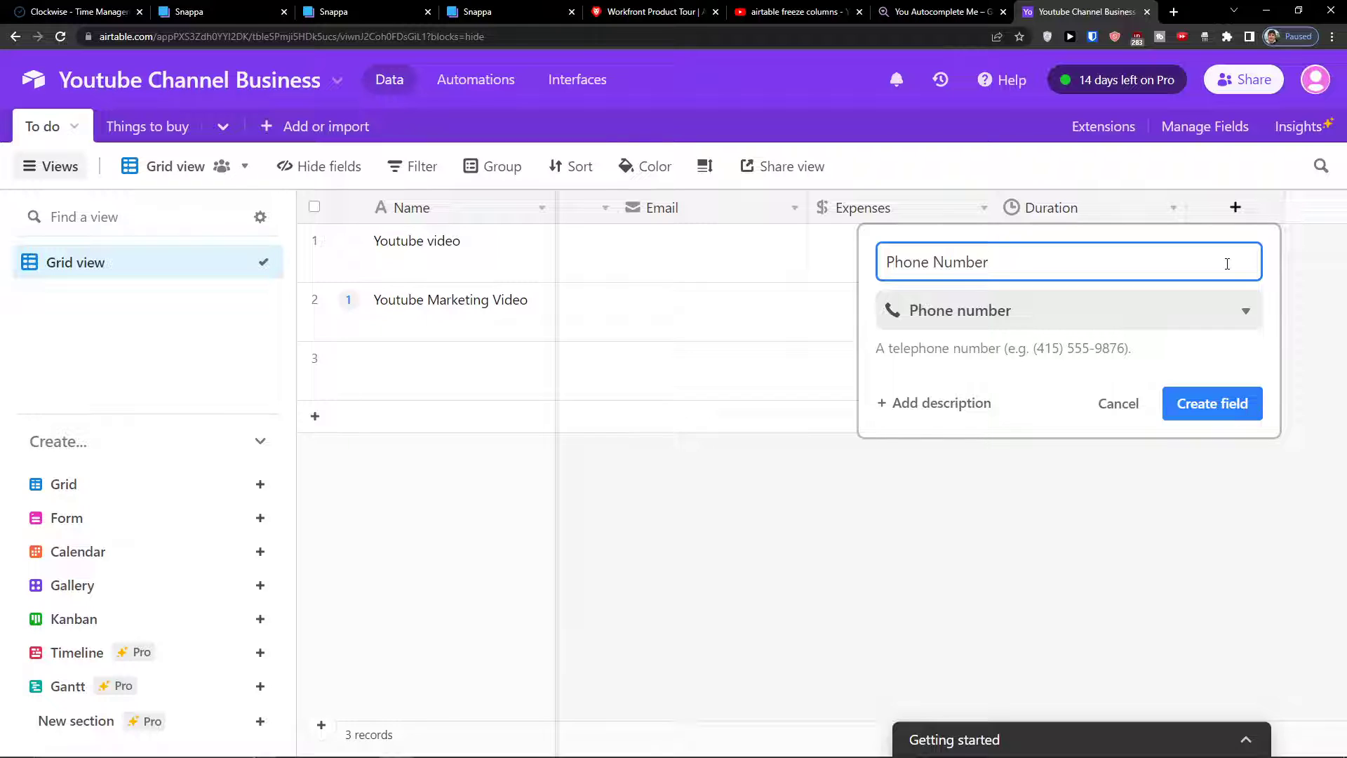
click(1199, 404)
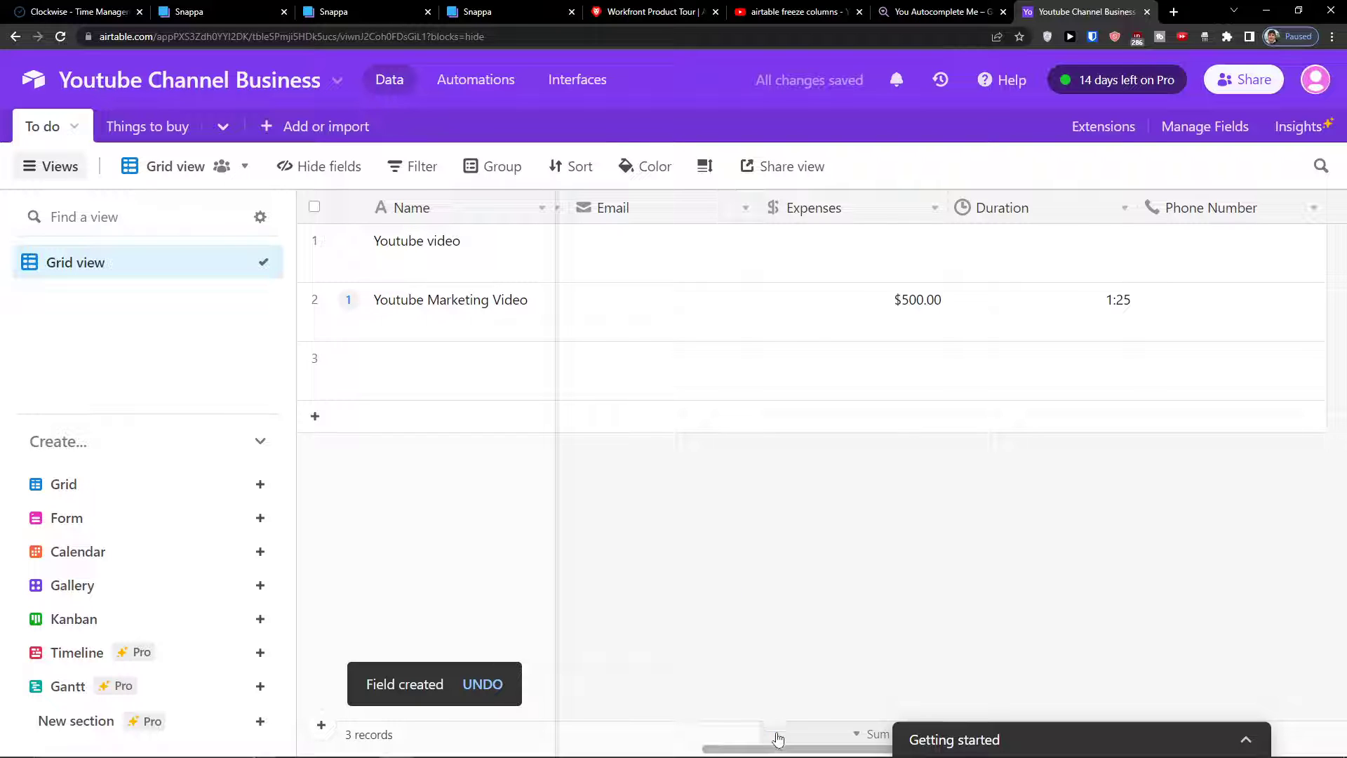
drag(776, 748, 548, 748)
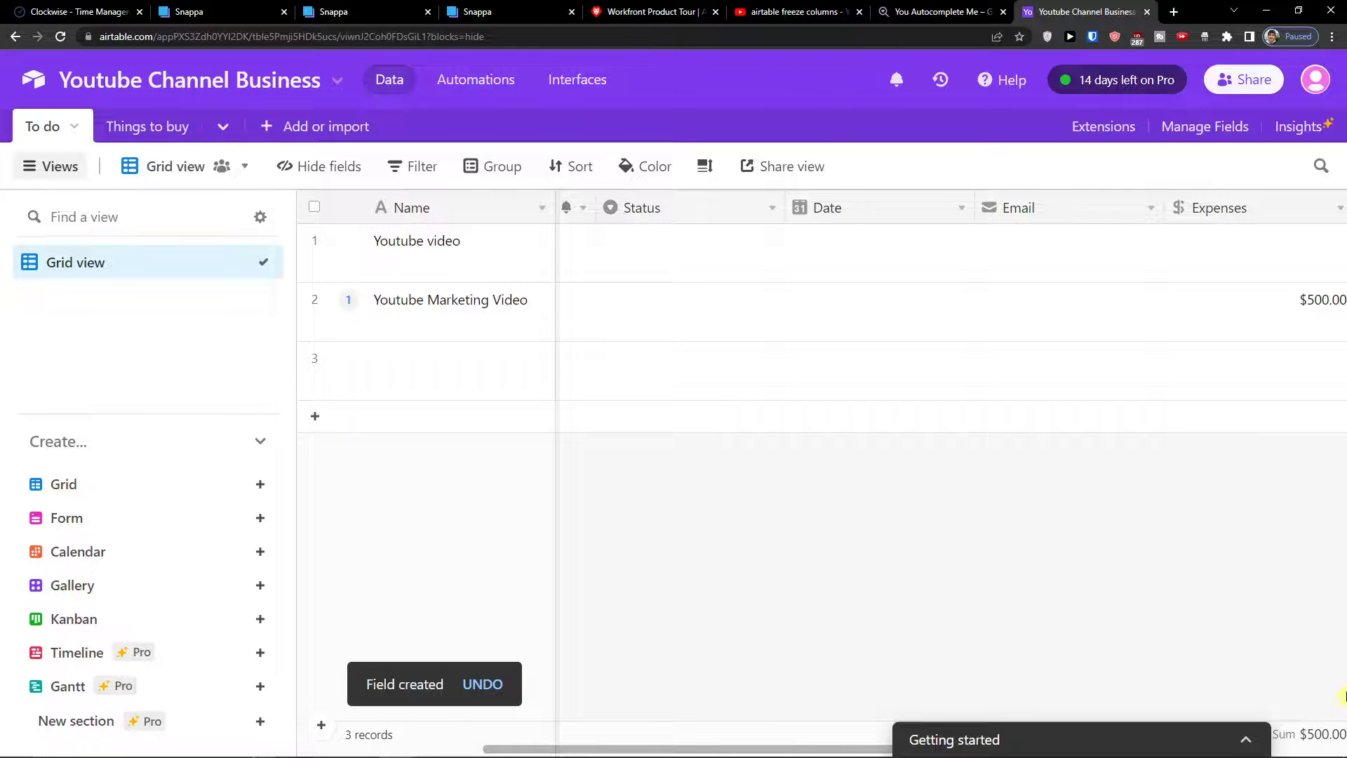
click(1245, 739)
click(1246, 93)
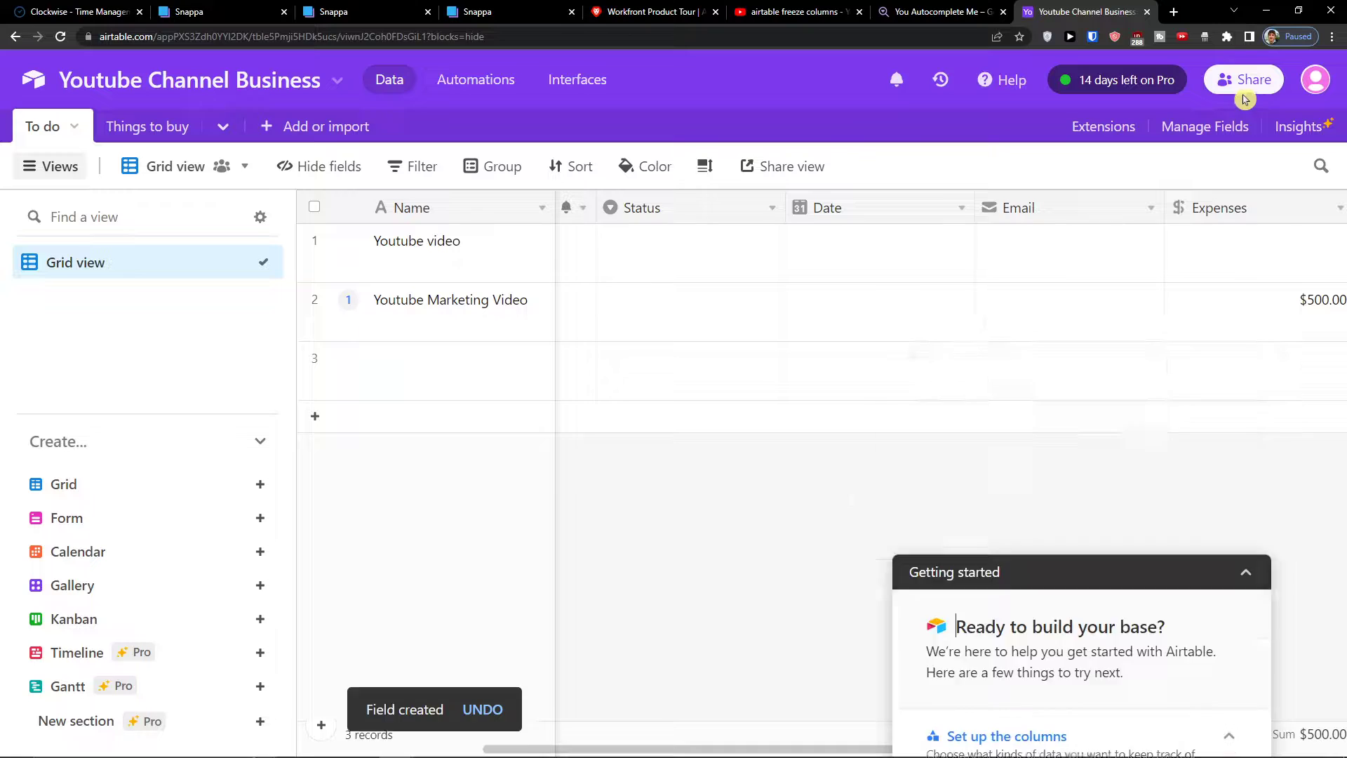
click(396, 314)
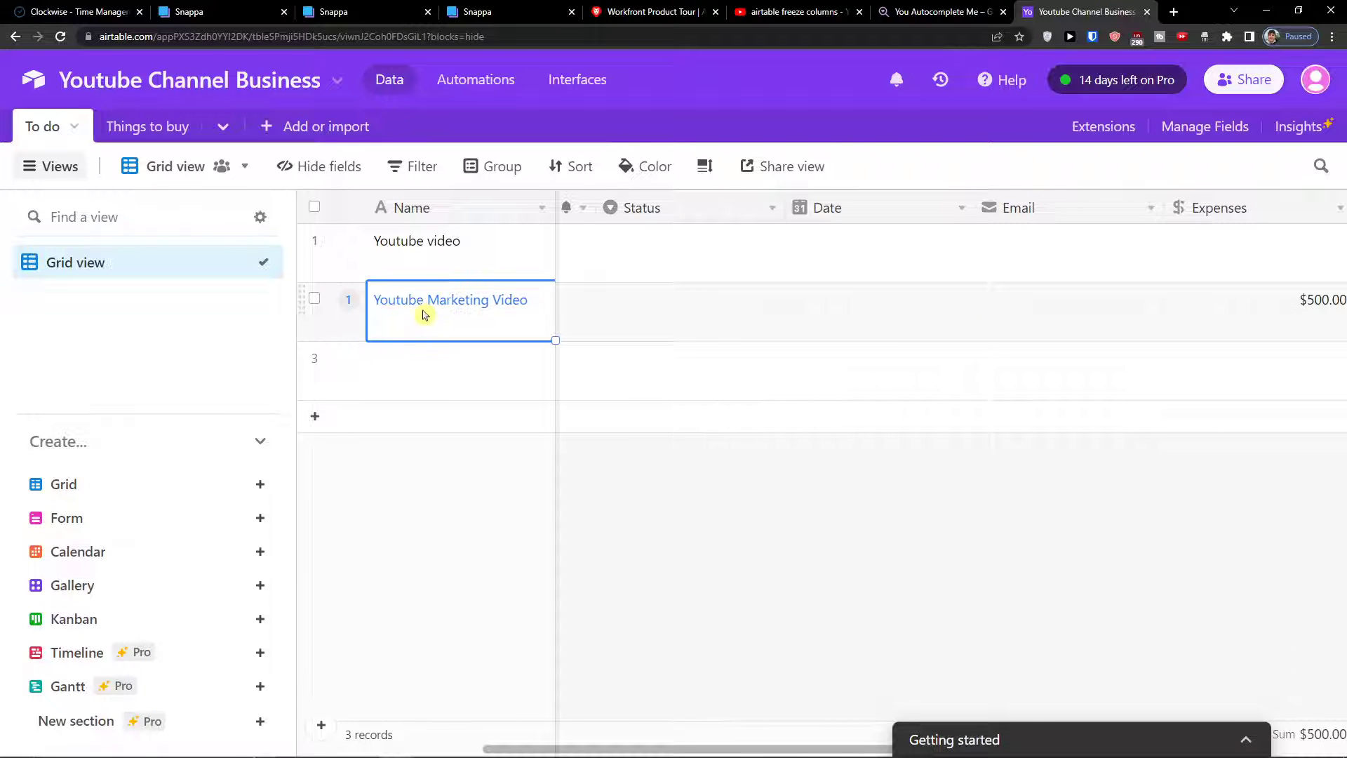
Step: Examine the grid view's options for hiding fields, filtering, grouping, sorting and colouring records
click(302, 165)
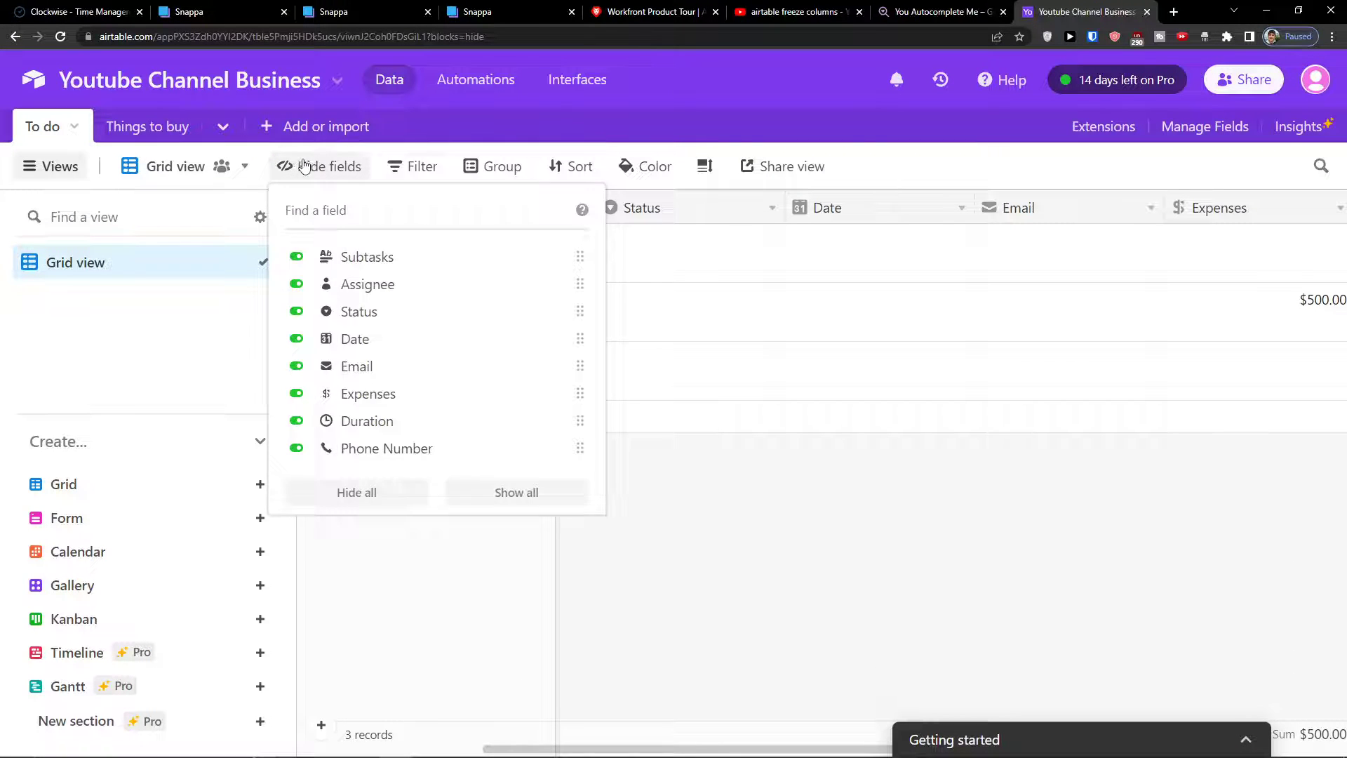
click(304, 165)
click(417, 168)
click(417, 168)
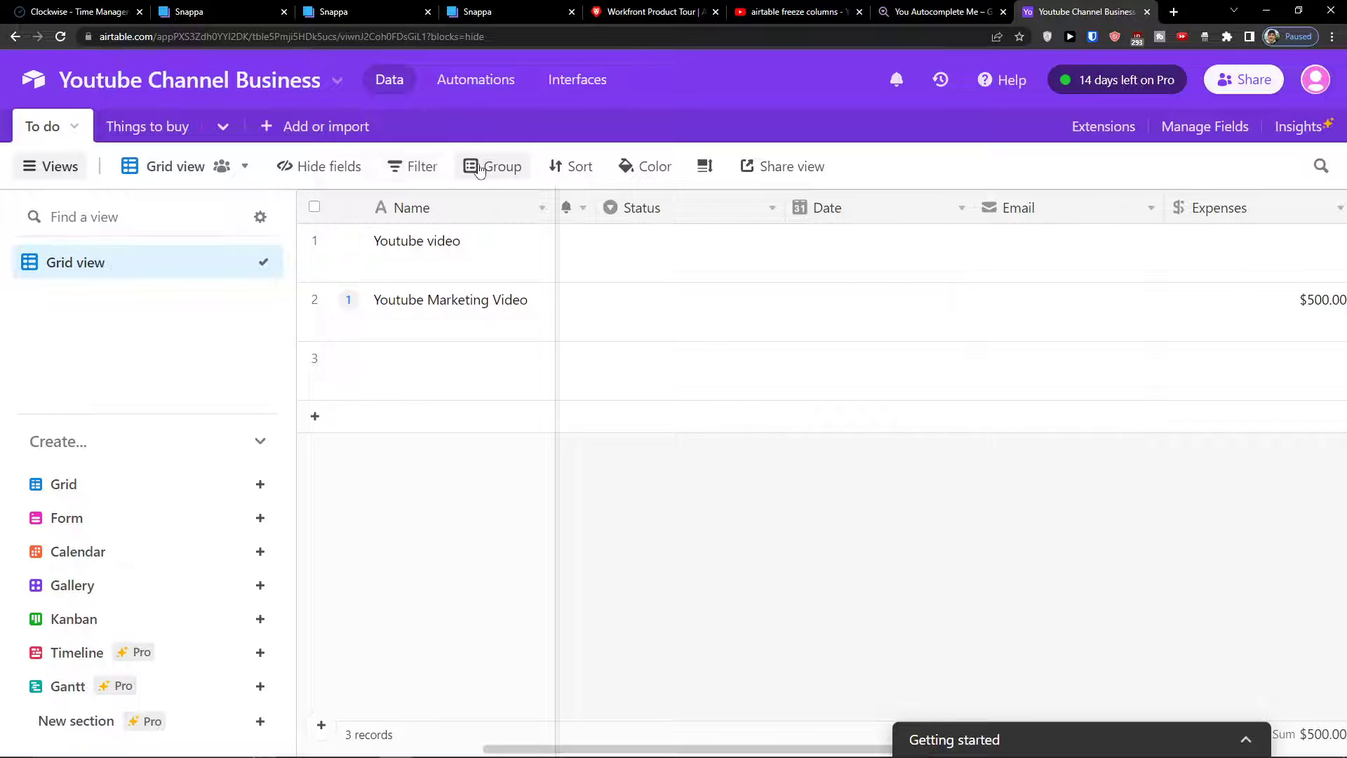
click(484, 167)
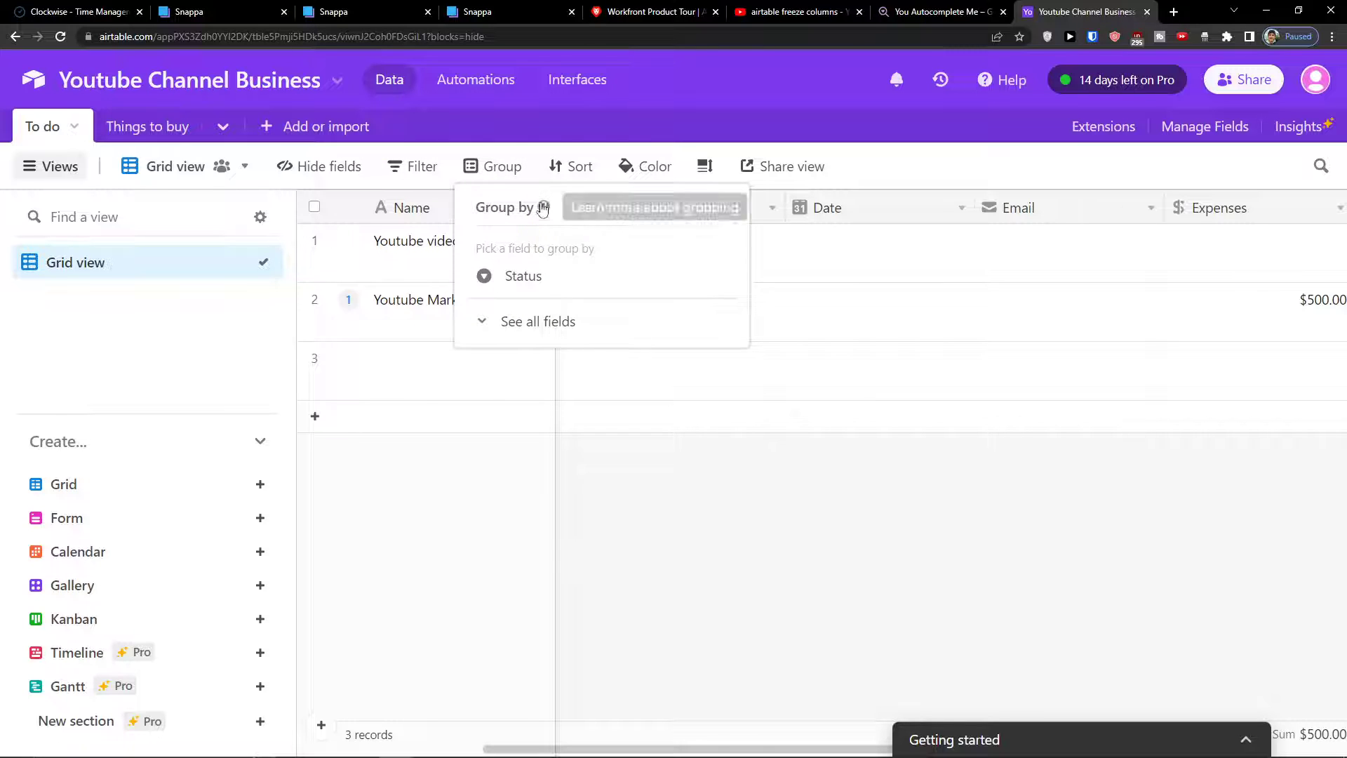
click(572, 166)
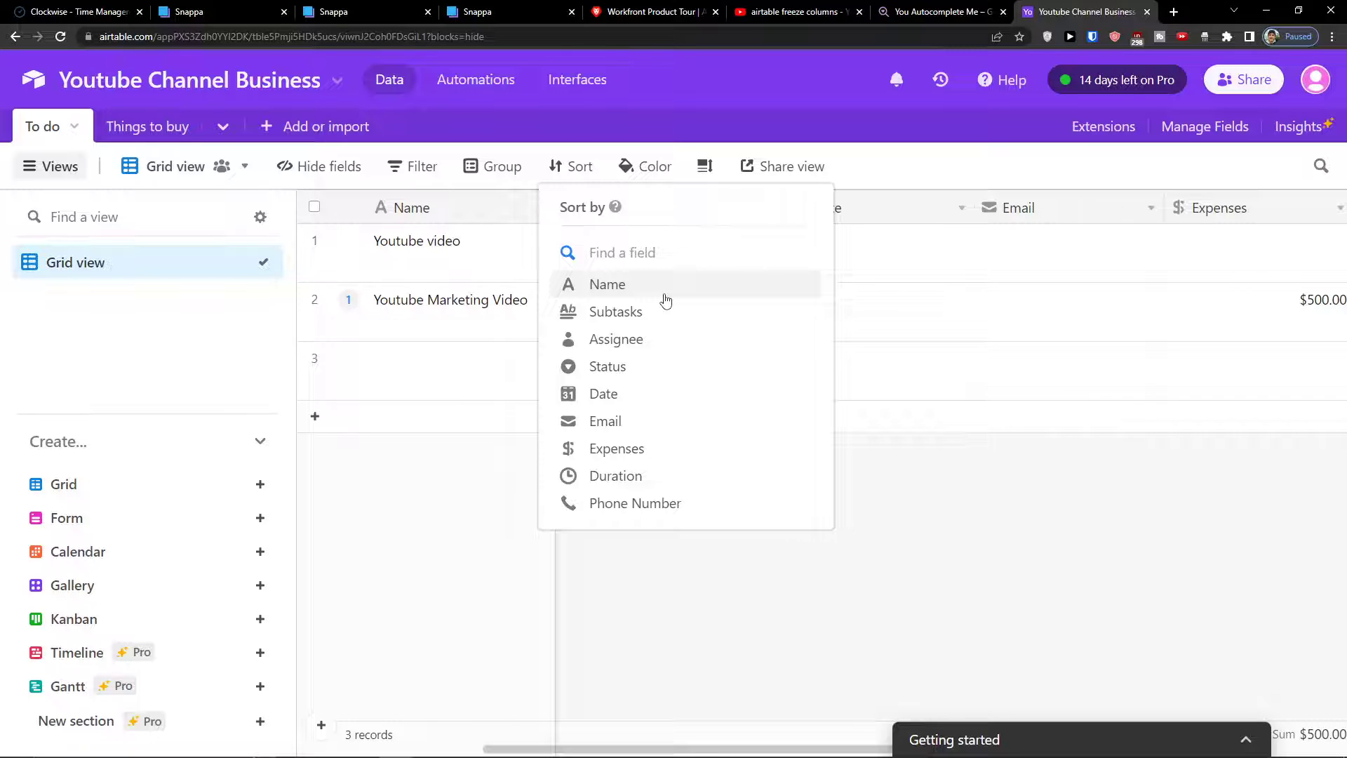
click(632, 166)
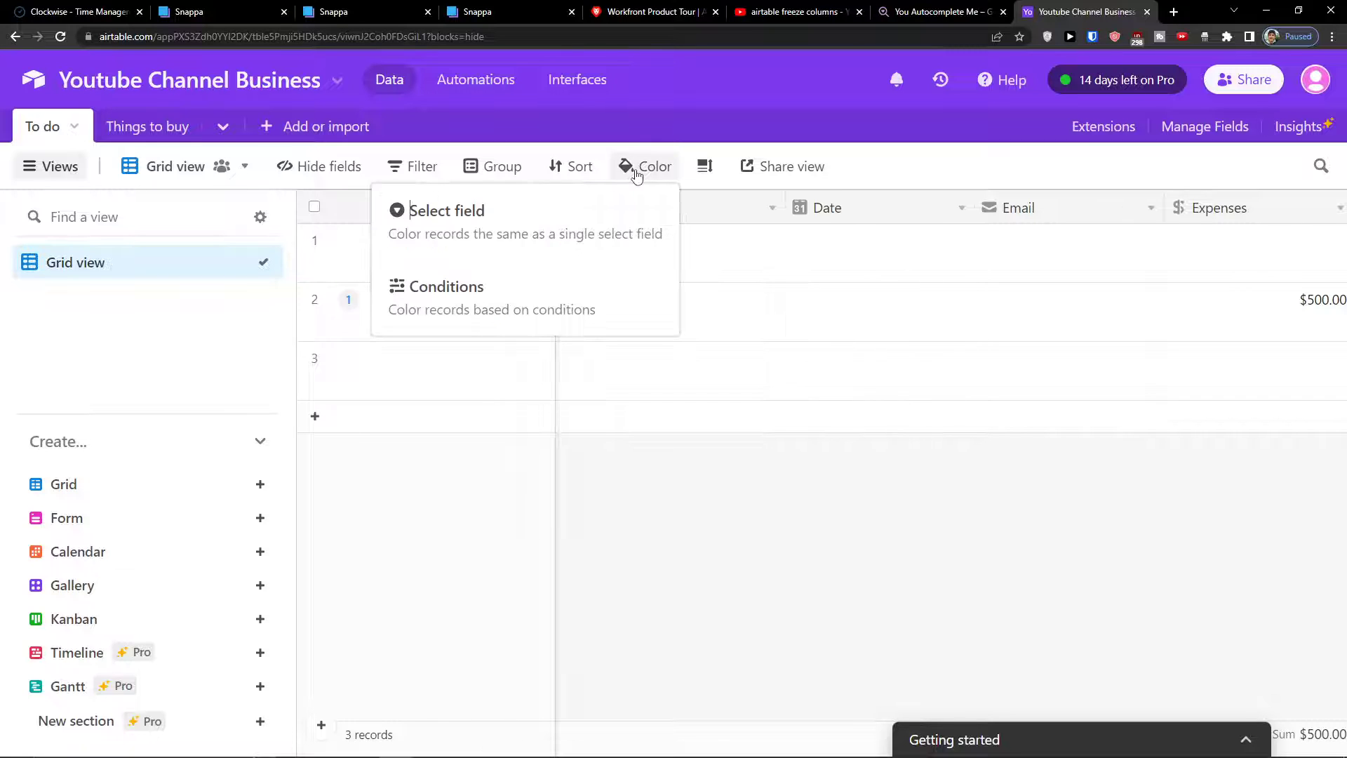
click(1296, 546)
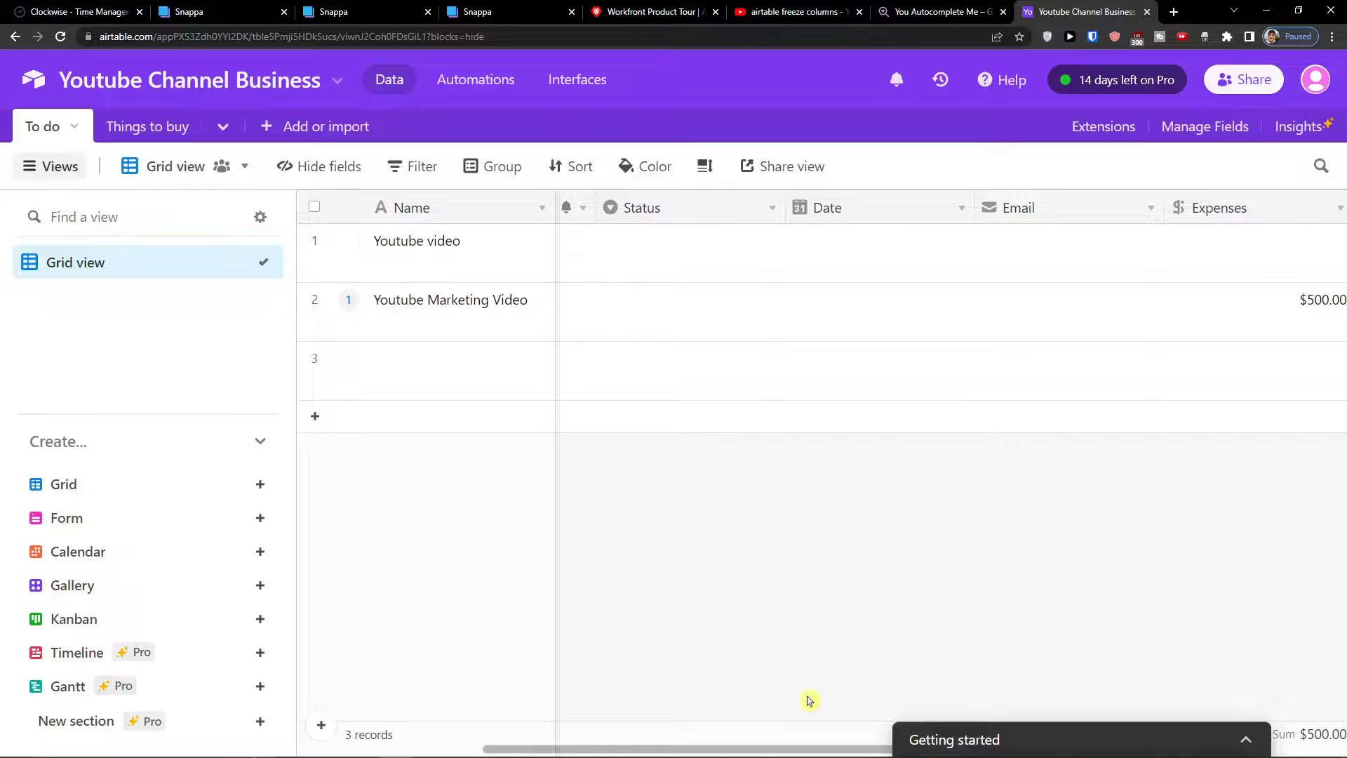
Step: Set the Status to "In progress" for the Youtube video record and to "Todo" for the Youtube Marketing Video record
click(699, 207)
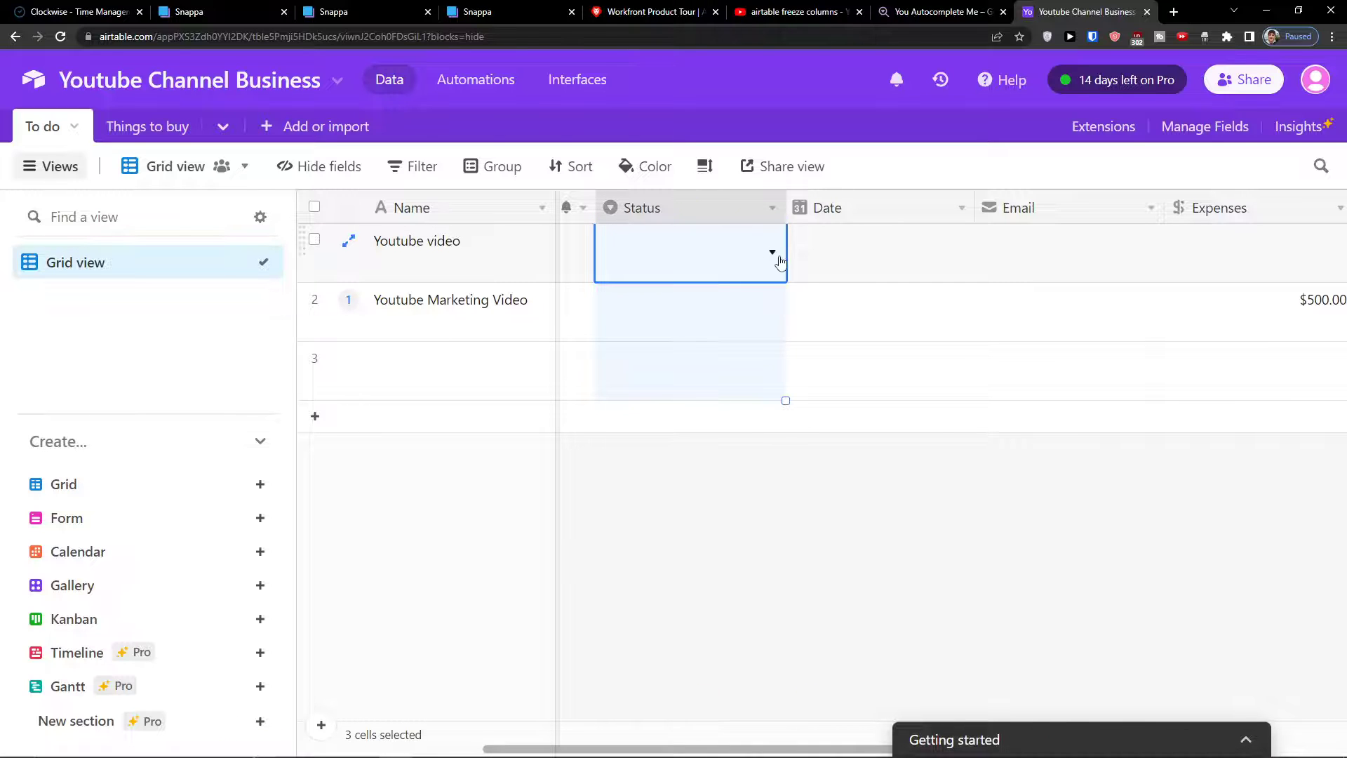
click(776, 257)
click(701, 390)
click(722, 321)
click(776, 317)
click(679, 409)
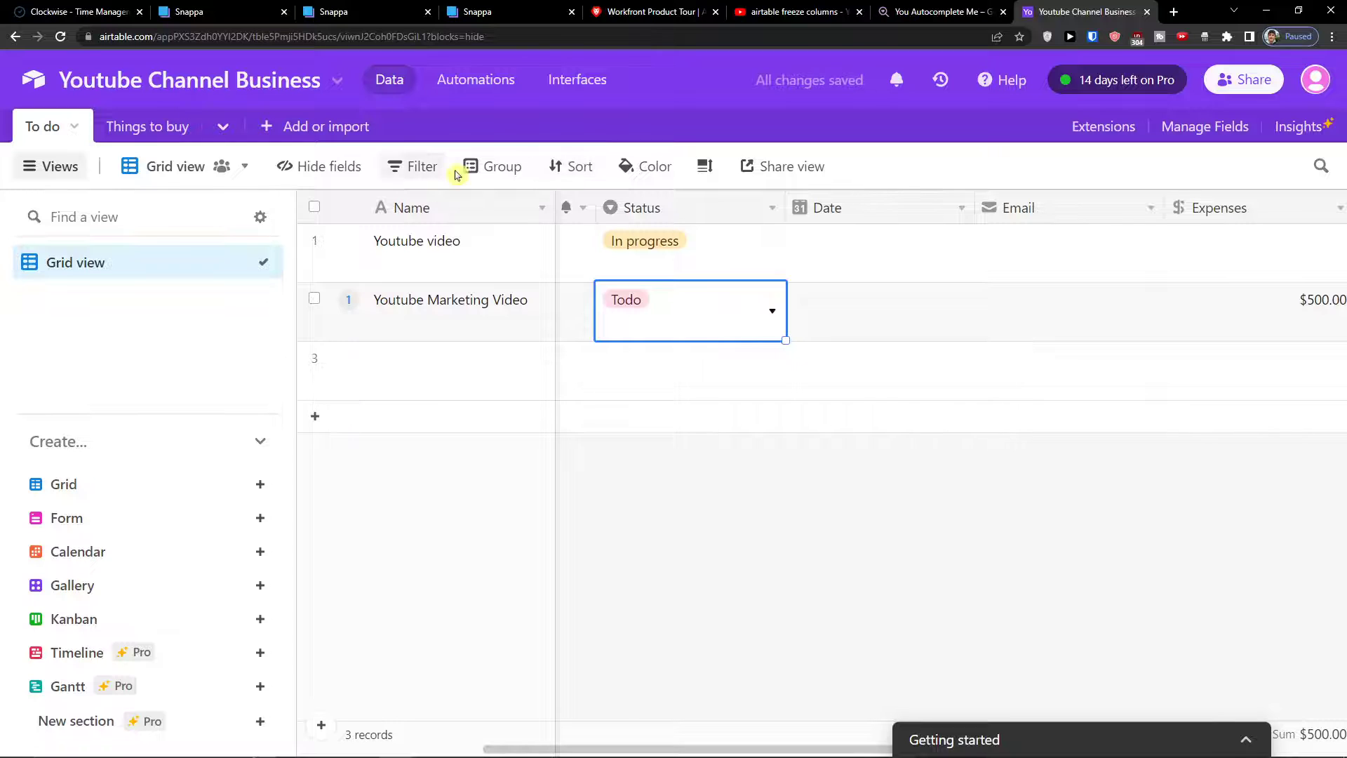
Step: Group the grid view's records by the Status field and decline the offer to create a personal group
click(484, 168)
click(529, 275)
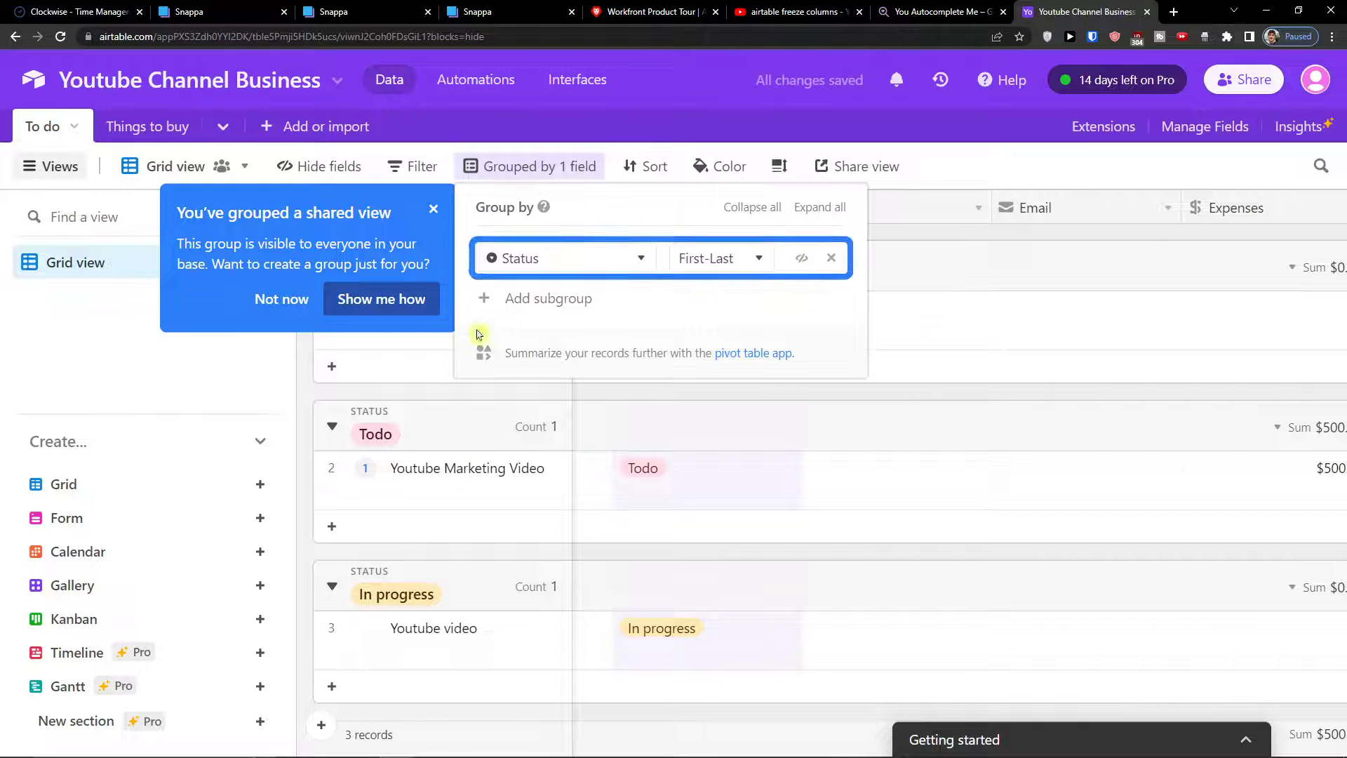
click(282, 300)
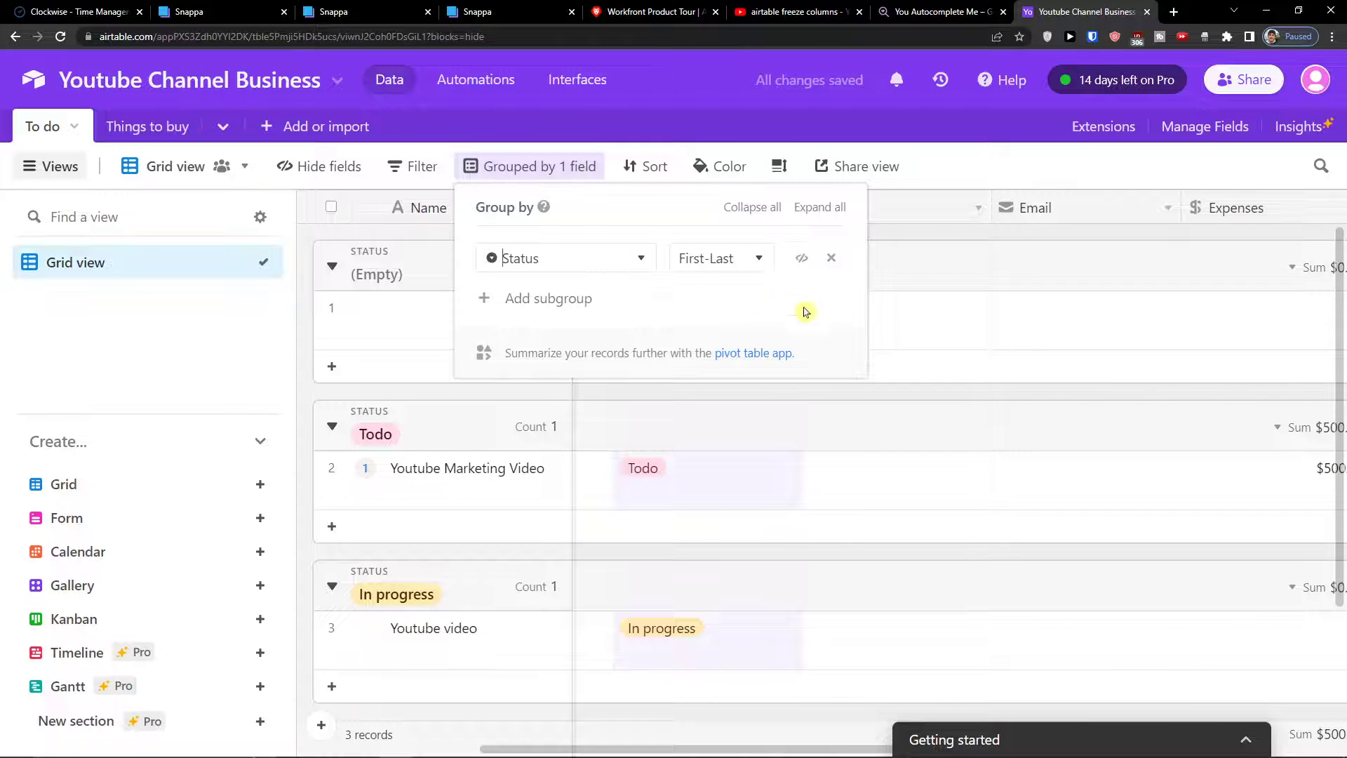
click(917, 385)
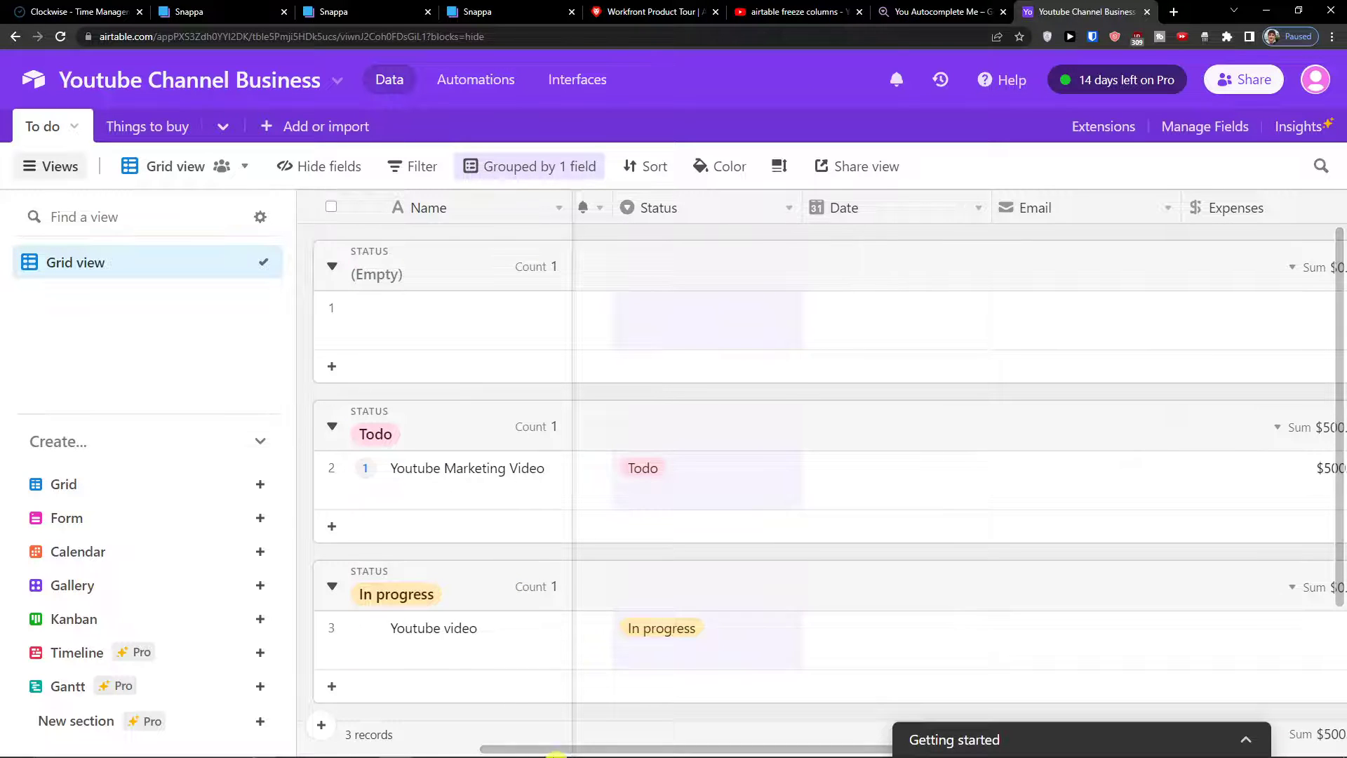
Step: Try to create an unnamed field of type Lookup after the Phone Number field
mouse_move(701, 754)
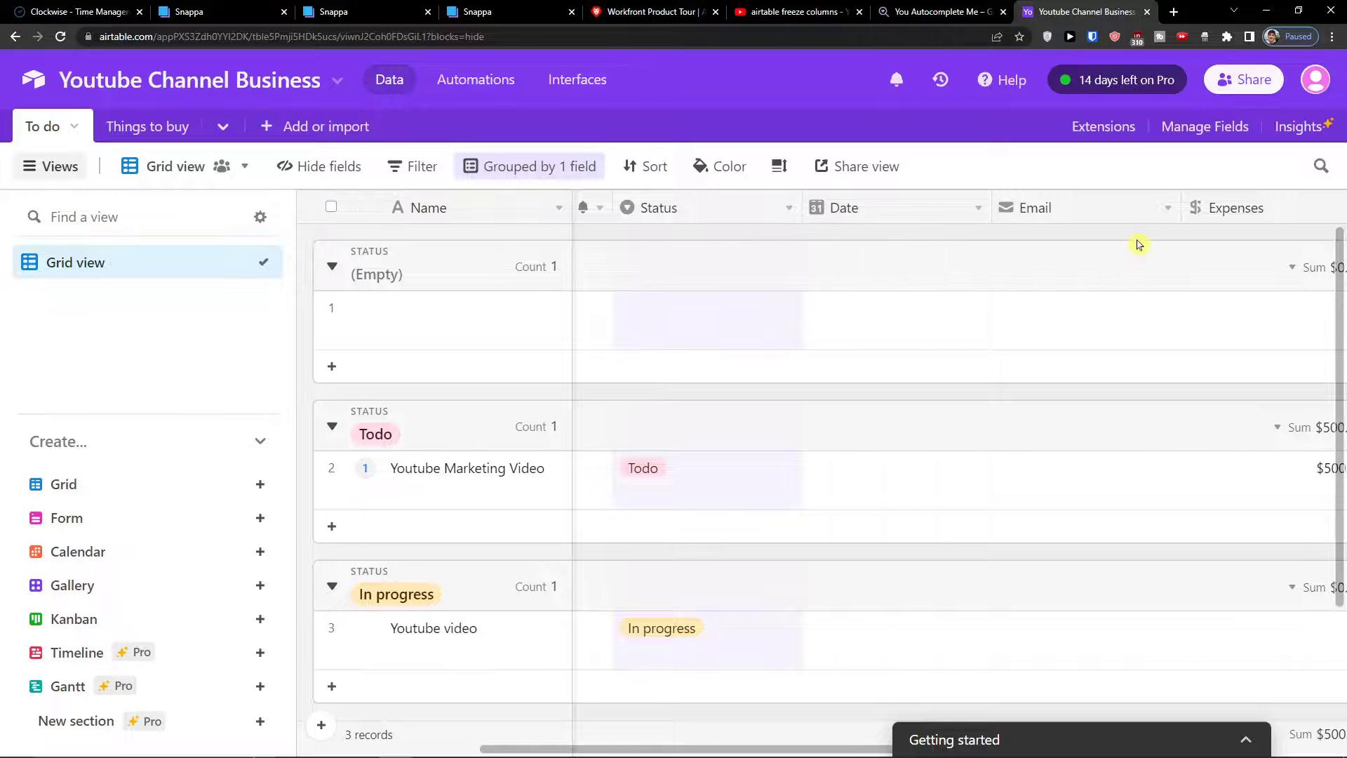
drag(624, 748, 606, 717)
scroll(1211, 355, right, 5)
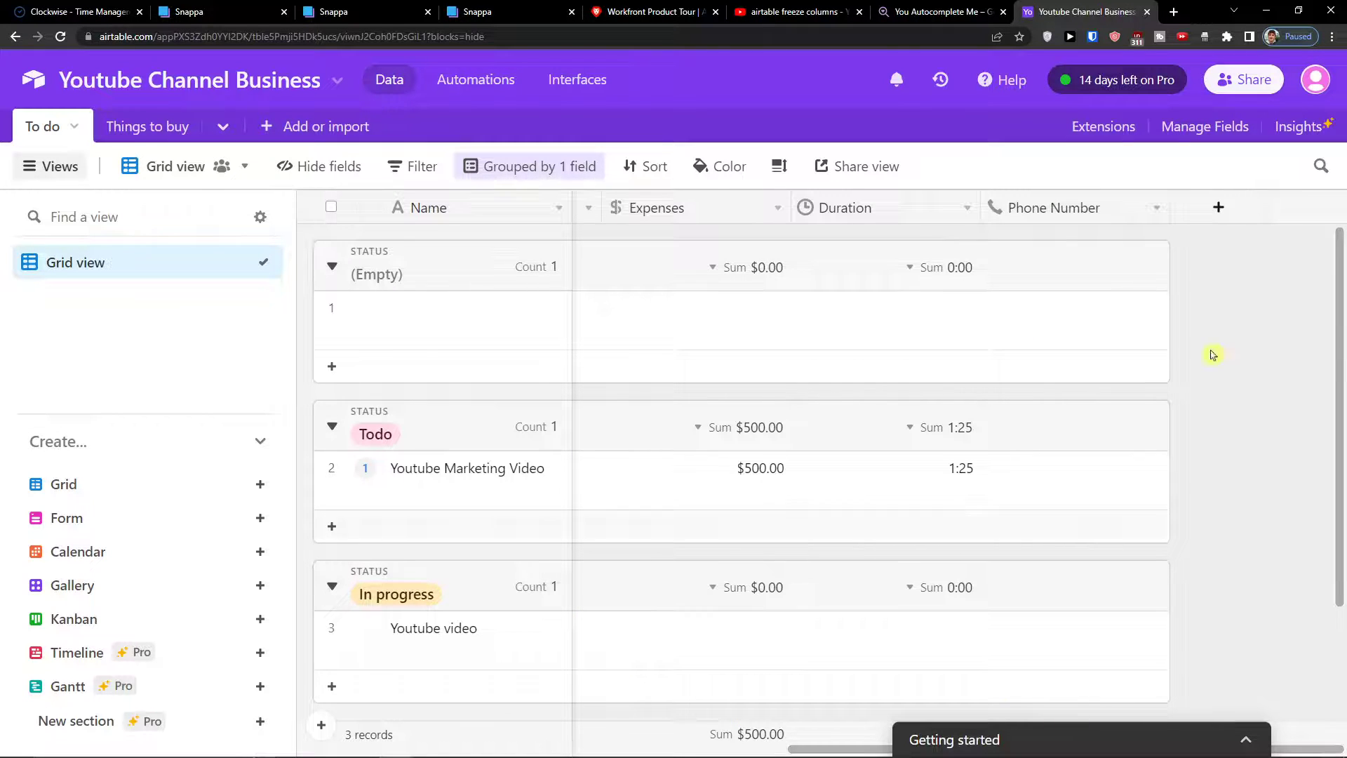
click(1218, 207)
scroll(1094, 365, down, 5)
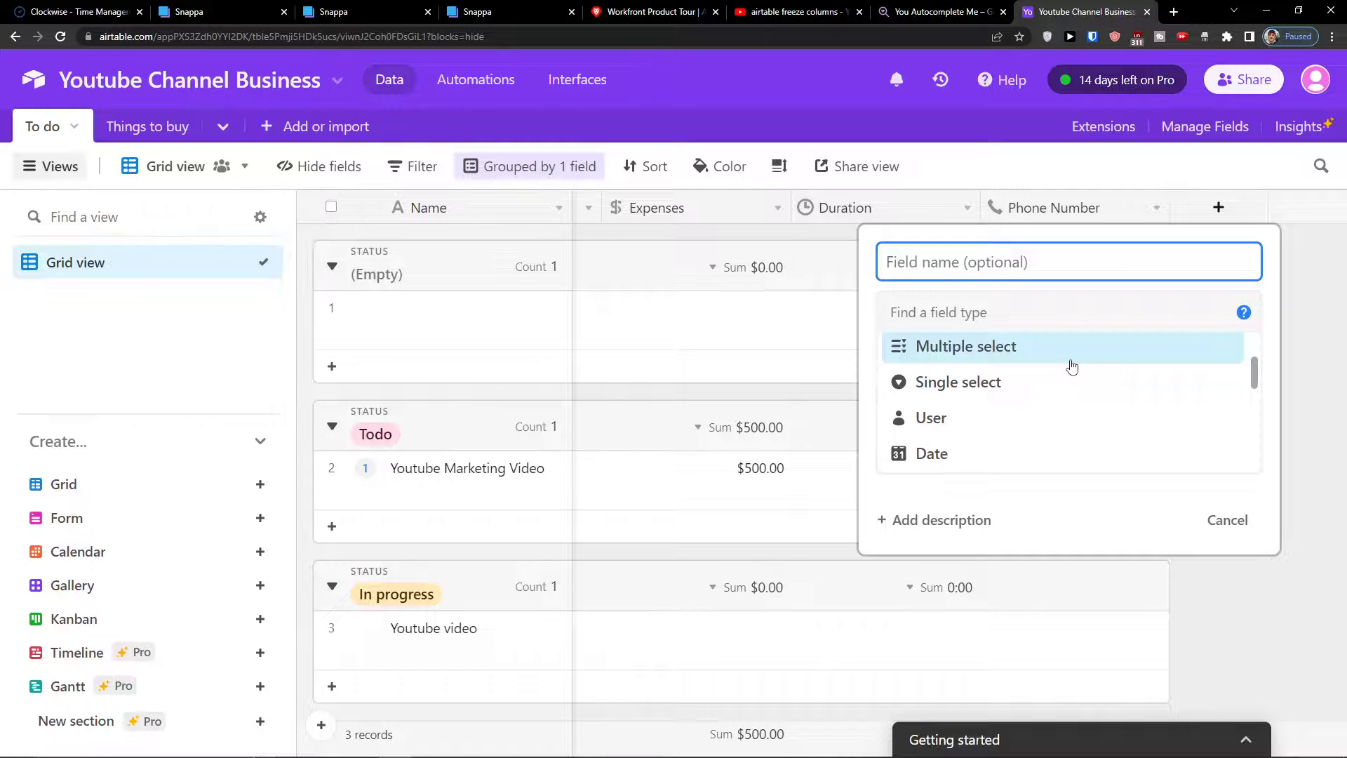
scroll(1069, 367, down, 5)
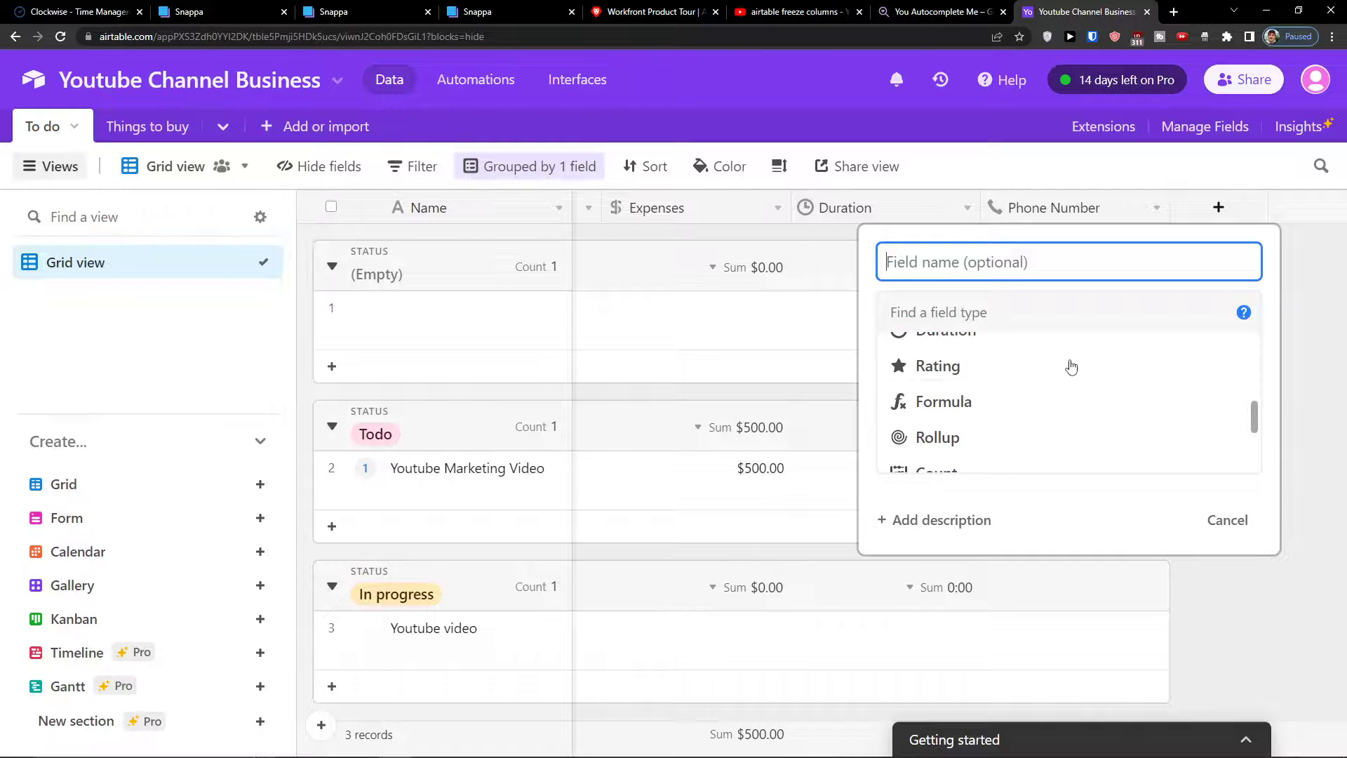
scroll(1038, 369, down, 2)
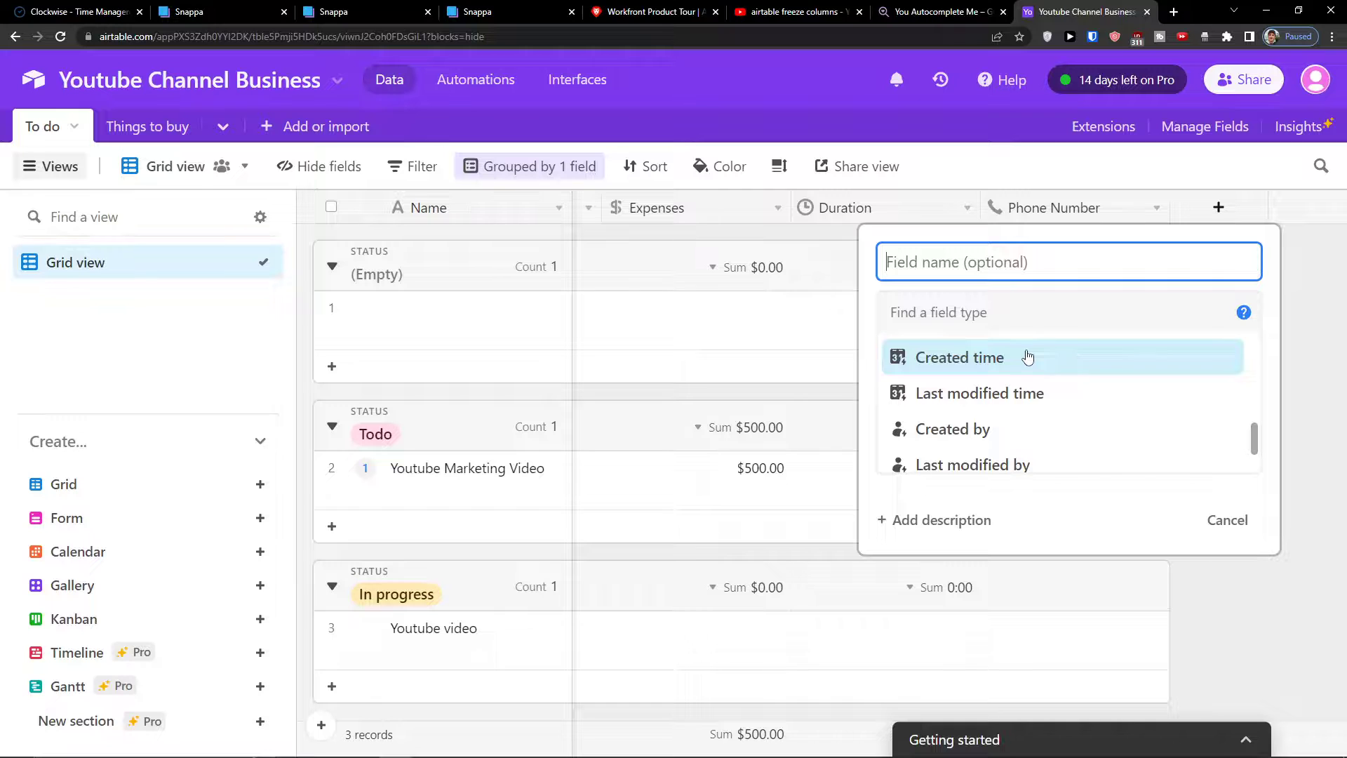
scroll(1027, 358, down, 2)
scroll(1014, 368, up, 3)
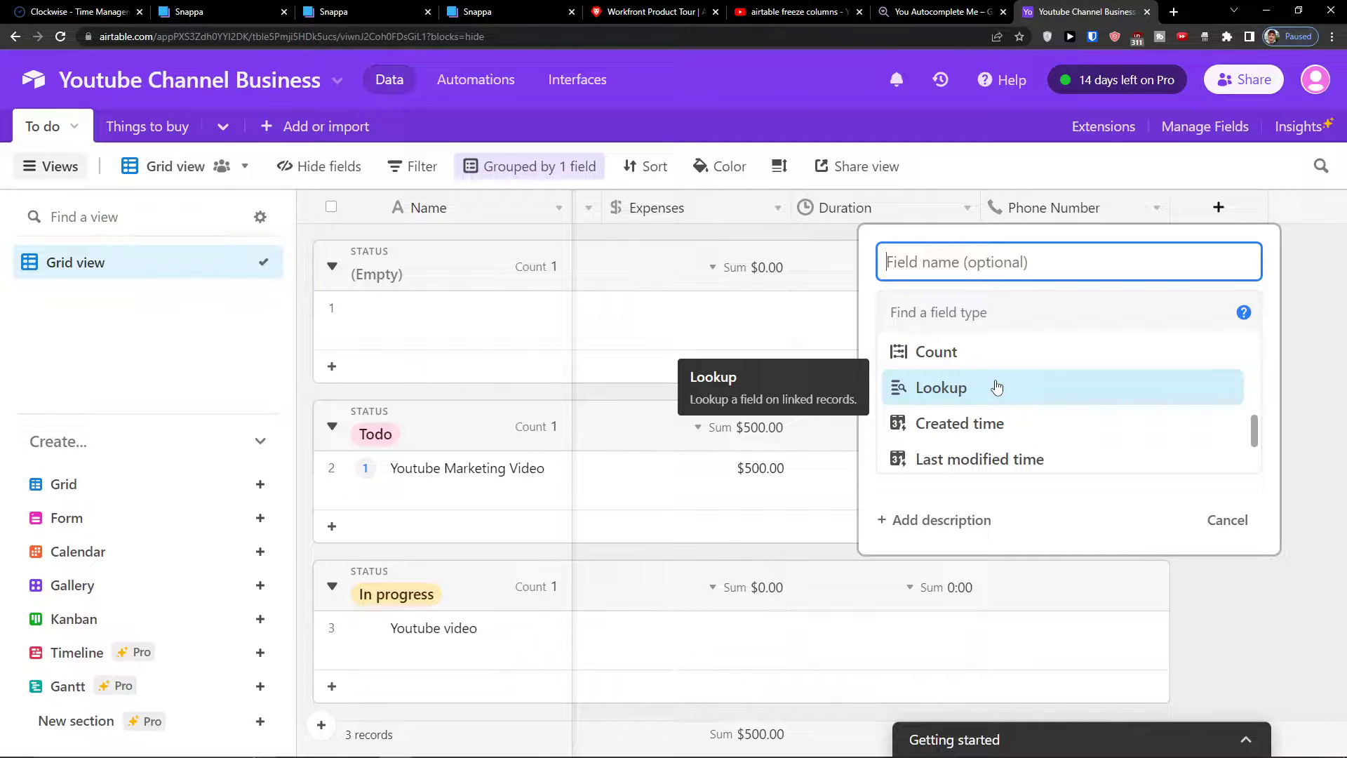
click(996, 386)
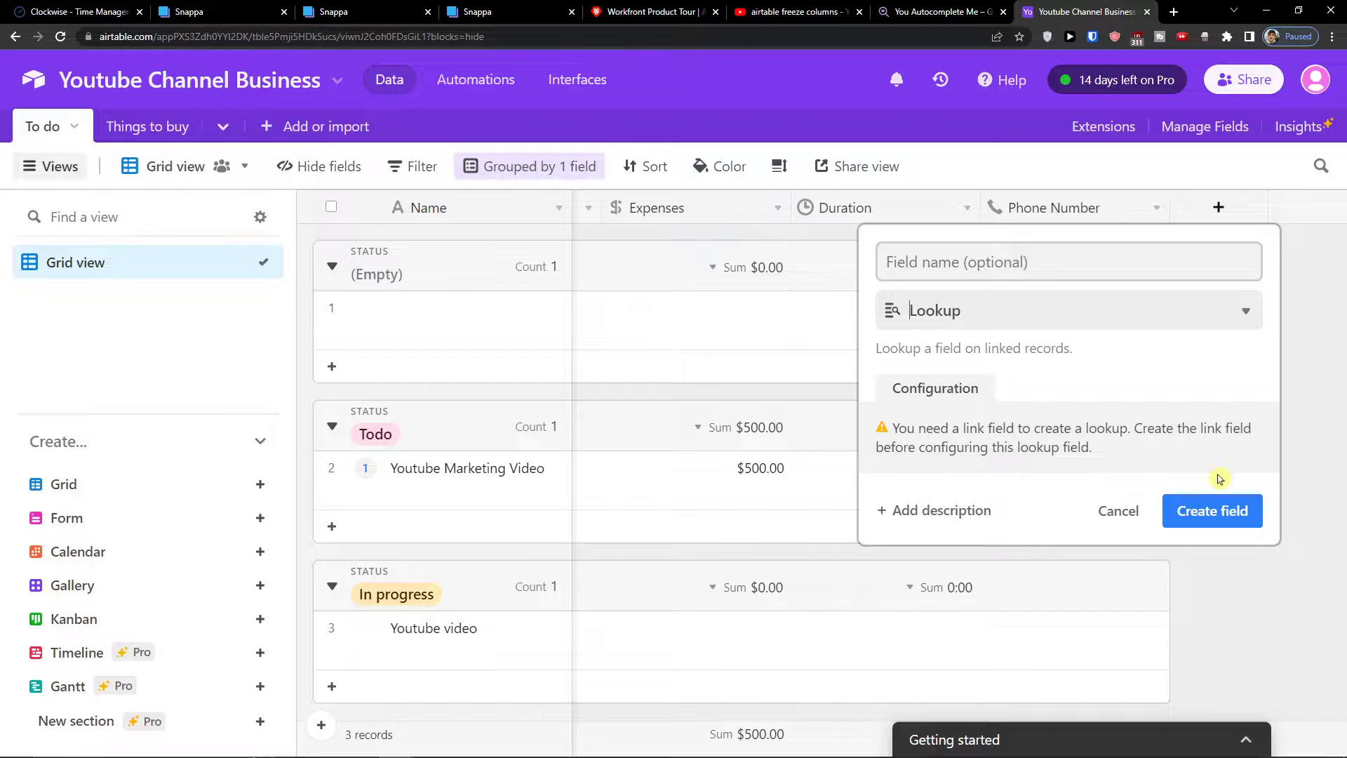
click(1226, 510)
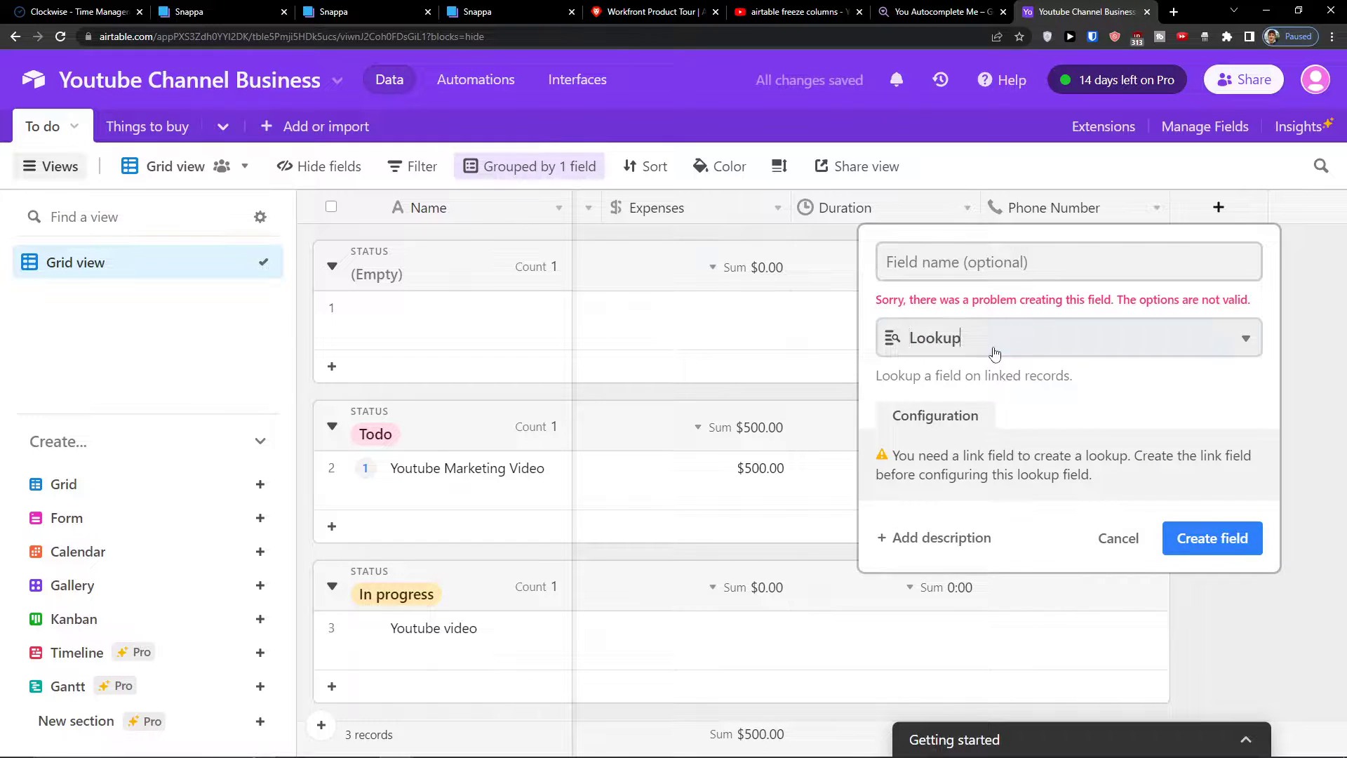
click(933, 339)
click(969, 477)
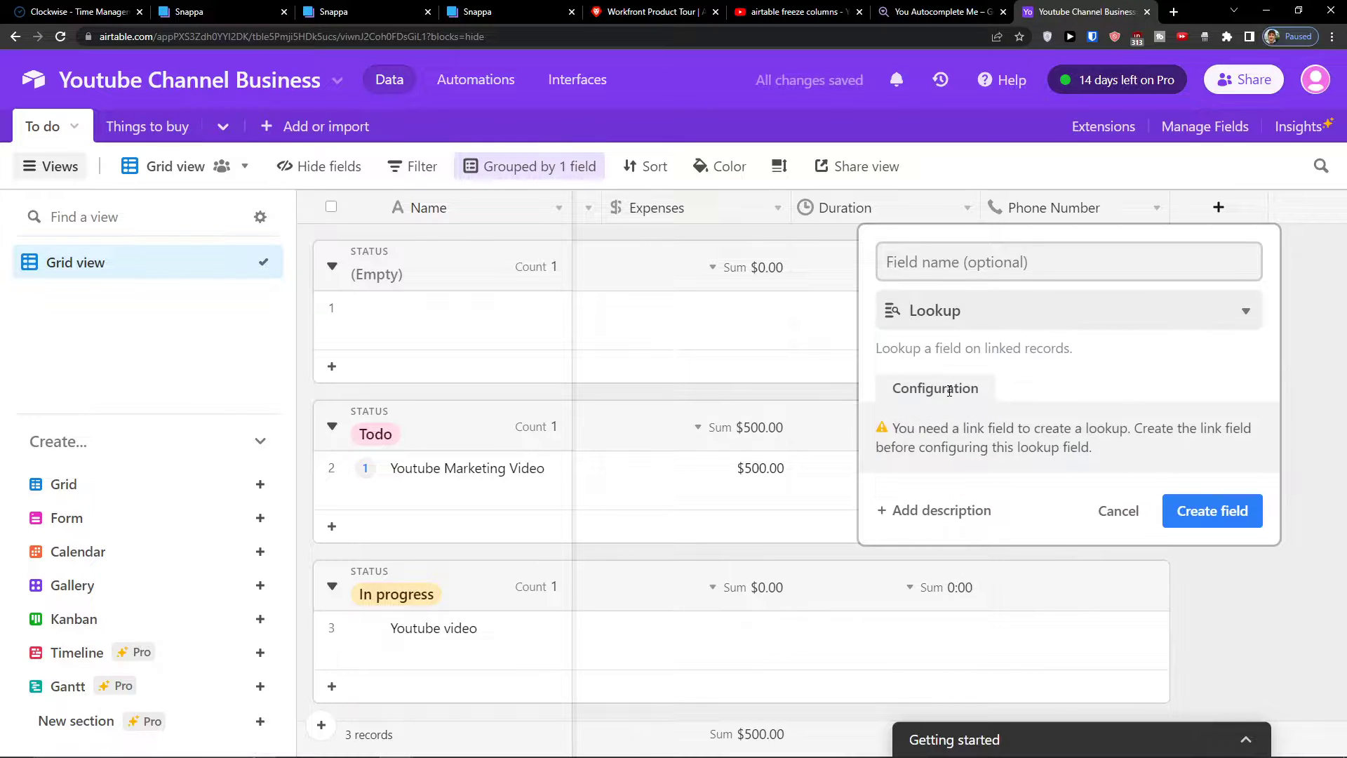
Step: Discard the new Lookup field and return to the grouped grid
right_click(1099, 507)
click(1040, 523)
key(Escape)
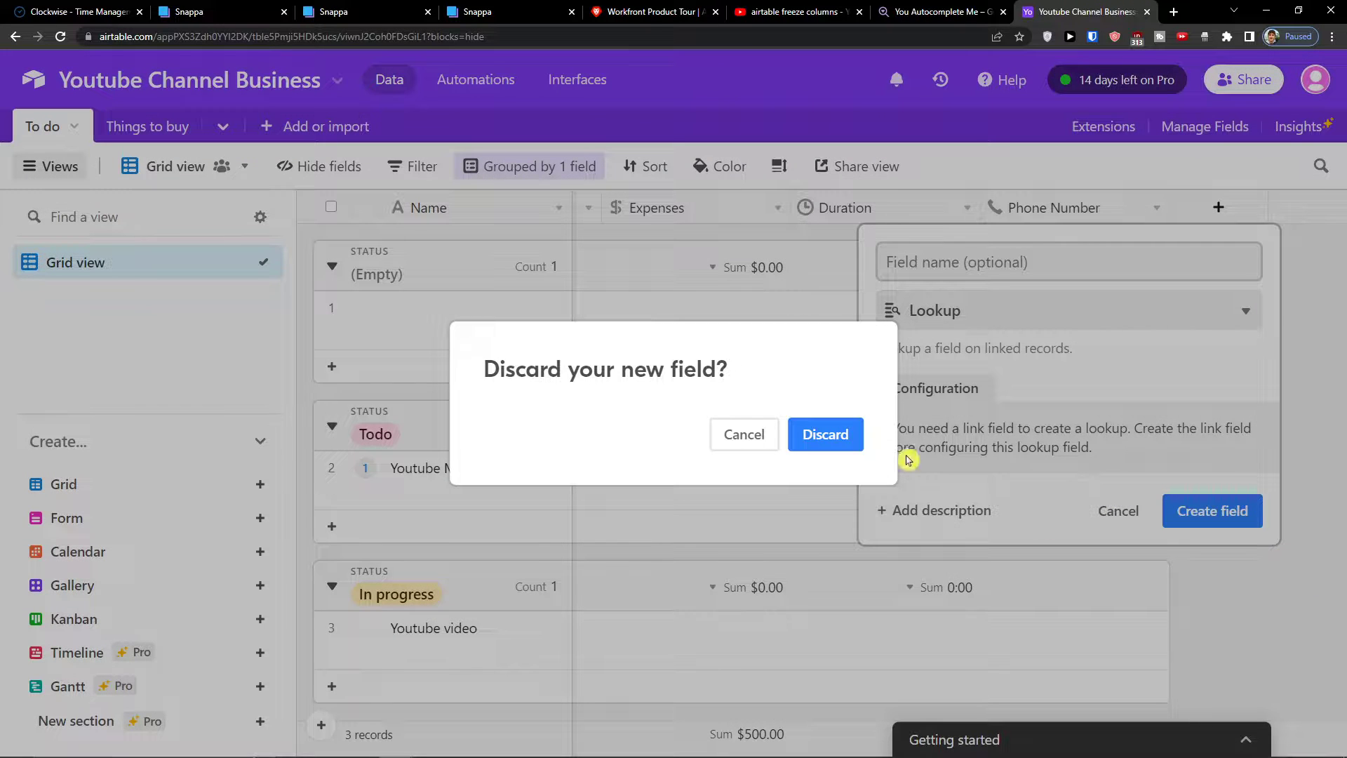
click(817, 434)
right_click(764, 388)
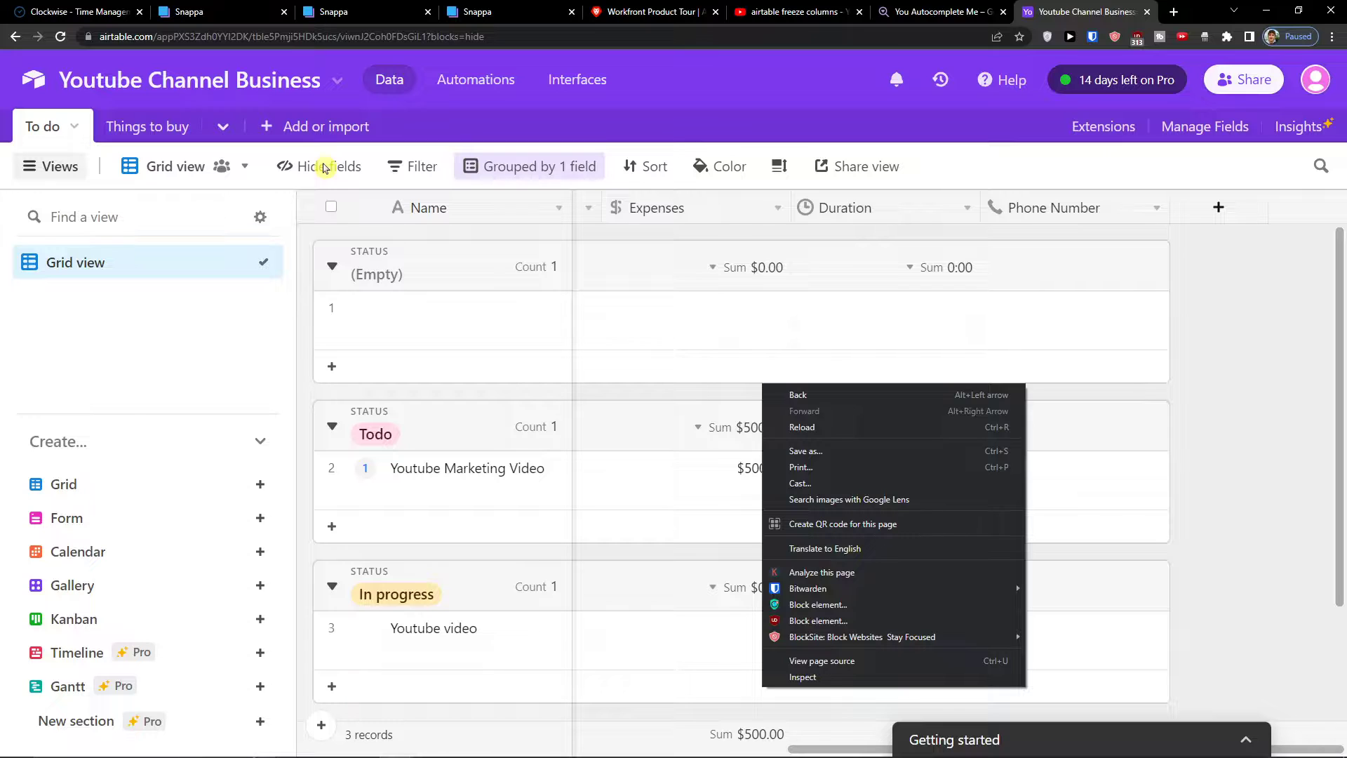
click(752, 327)
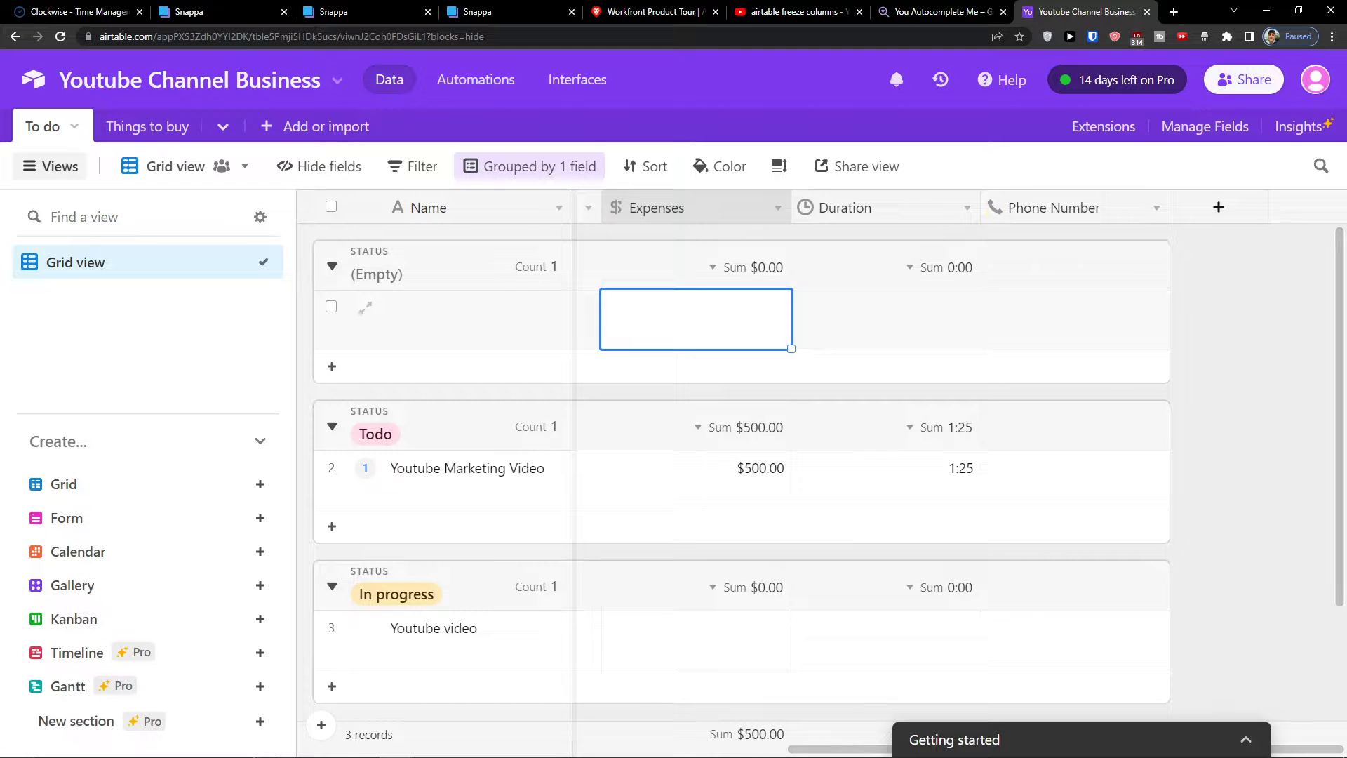